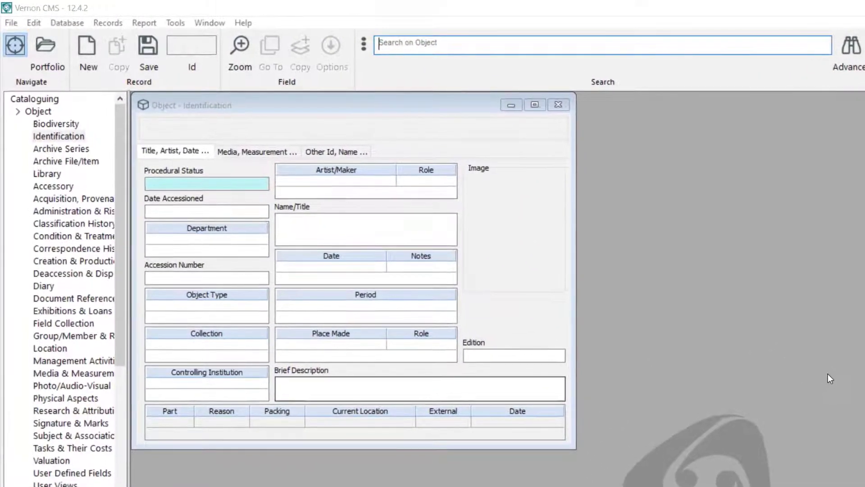
# - Collapse the Object views in the navigation tree and focus the Procedural Status field
pyautogui.doubleClick(31, 115)
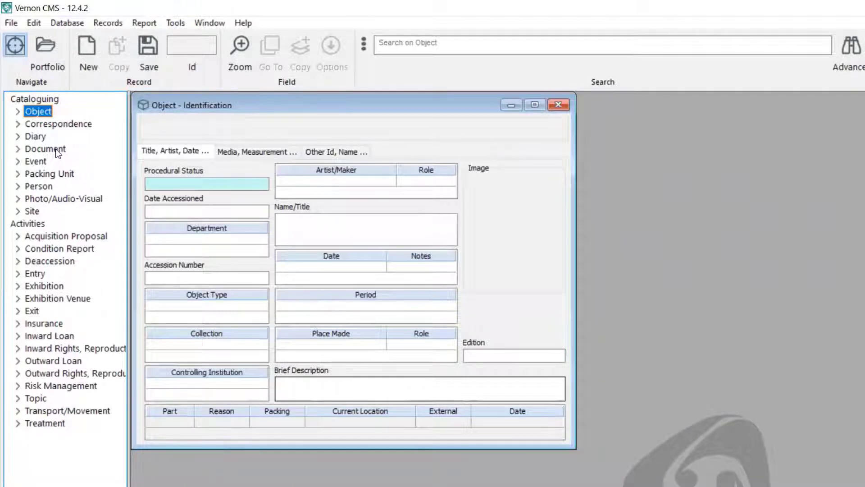
pyautogui.click(234, 190)
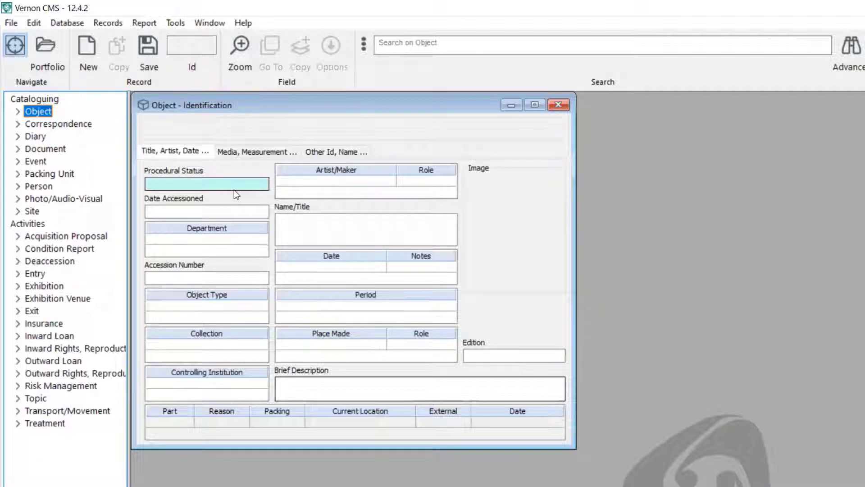
# - Start new Object entry 322 at the Department field and open its 12-term list
pyautogui.click(210, 211)
pyautogui.click(226, 251)
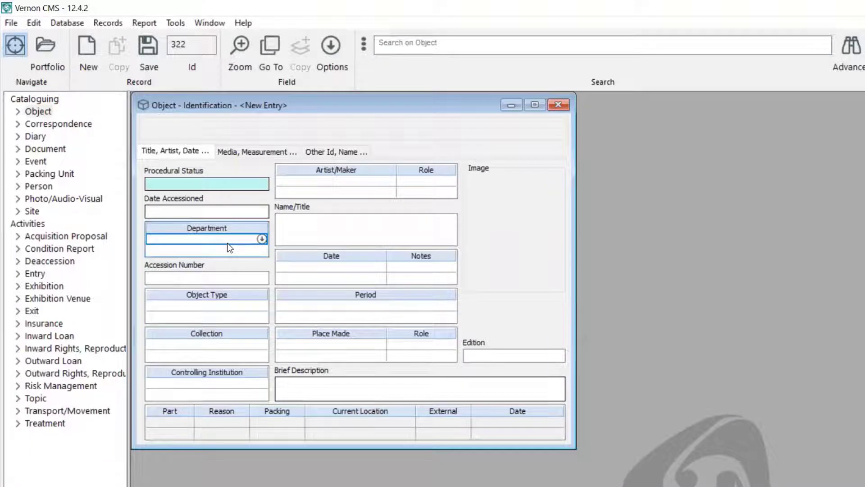
pyautogui.click(262, 239)
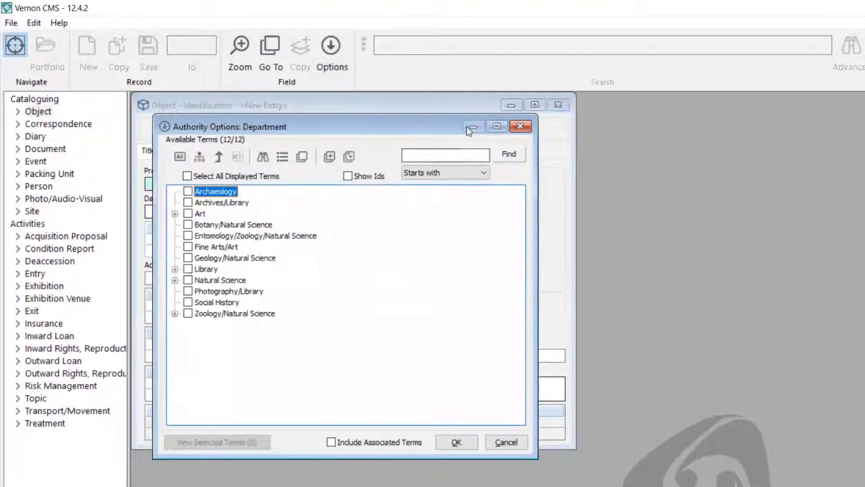
# - Close the Department term list without choosing a term
pyautogui.click(517, 126)
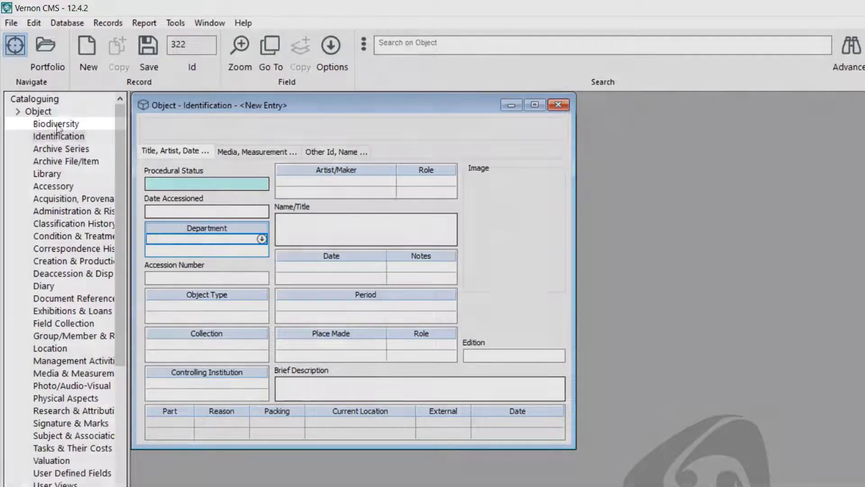
pyautogui.click(66, 124)
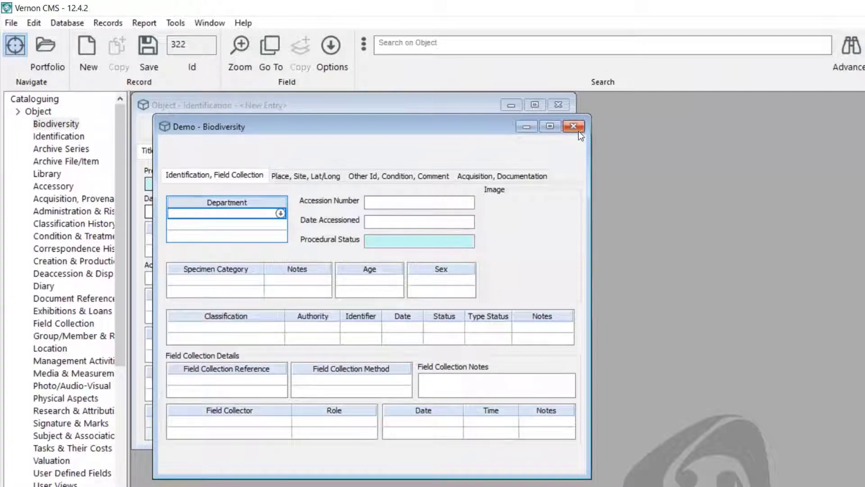
pyautogui.click(73, 136)
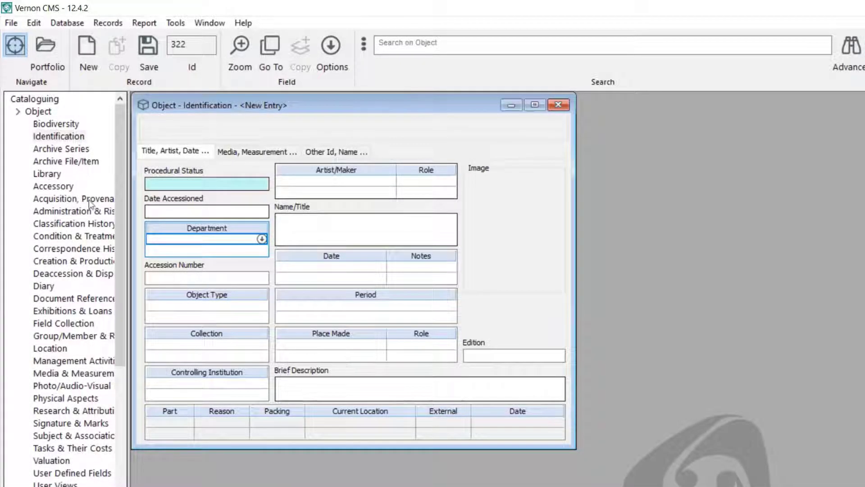
# - Widen the navigation tree, then view Provenance, Rights for entry 322 and close it
pyautogui.moveTo(130, 189); pyautogui.dragTo(193, 198)
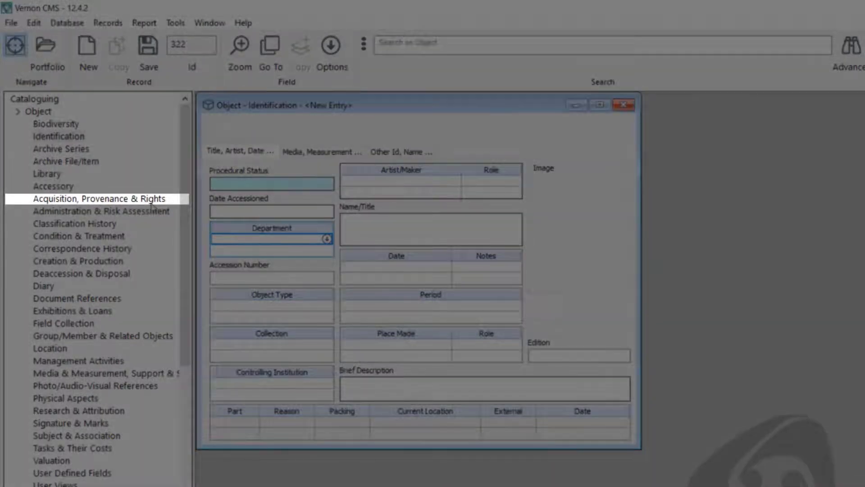
pyautogui.click(150, 203)
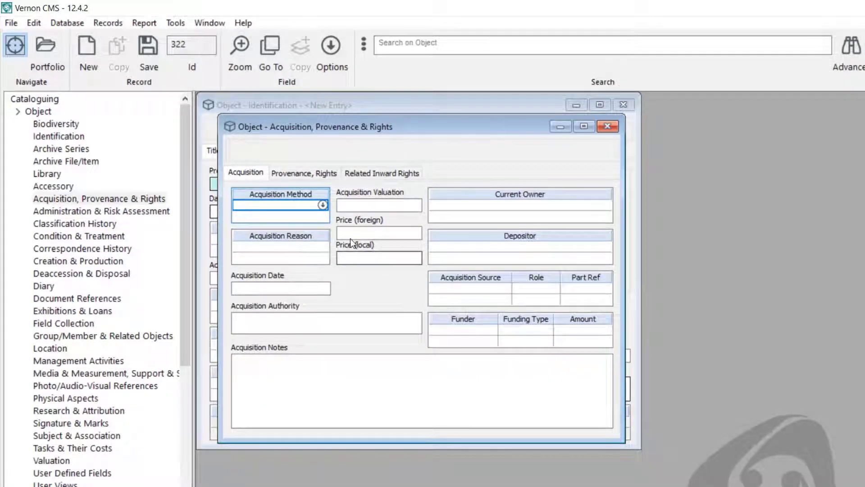
pyautogui.click(314, 174)
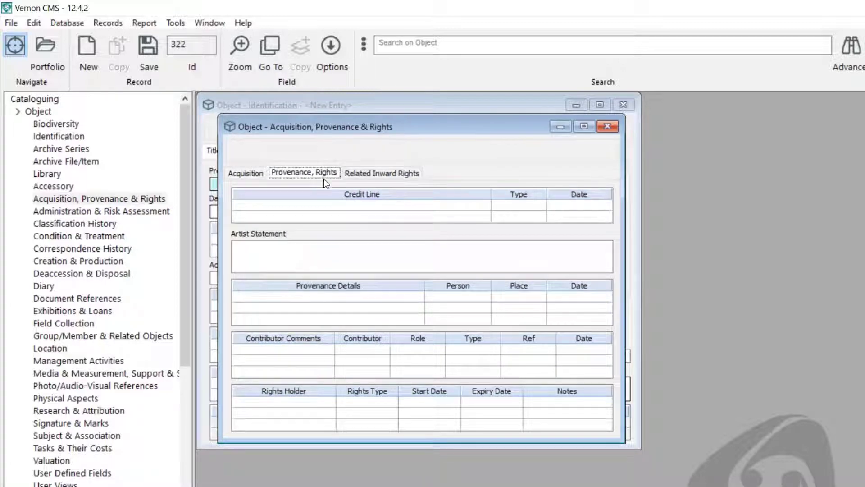
pyautogui.click(608, 127)
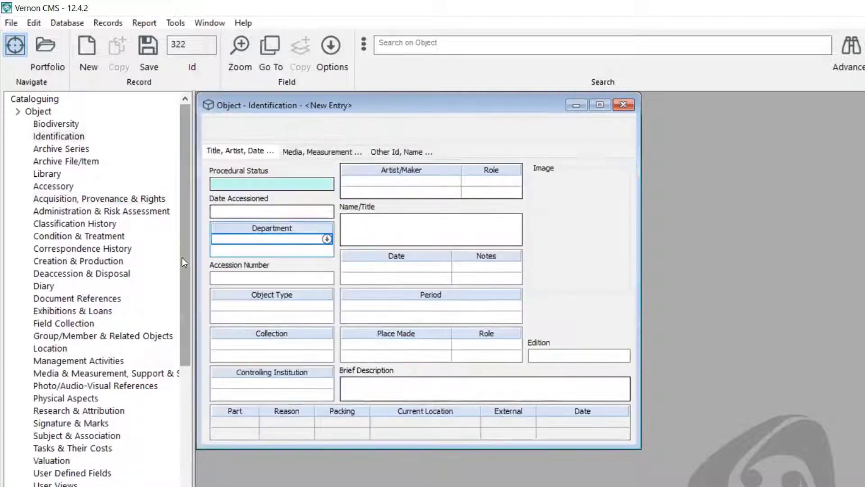
pyautogui.click(86, 235)
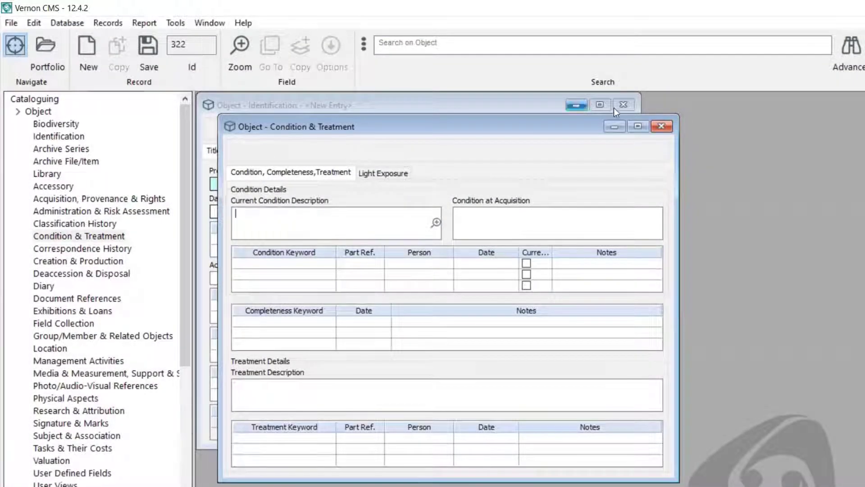
pyautogui.click(661, 128)
pyautogui.click(94, 300)
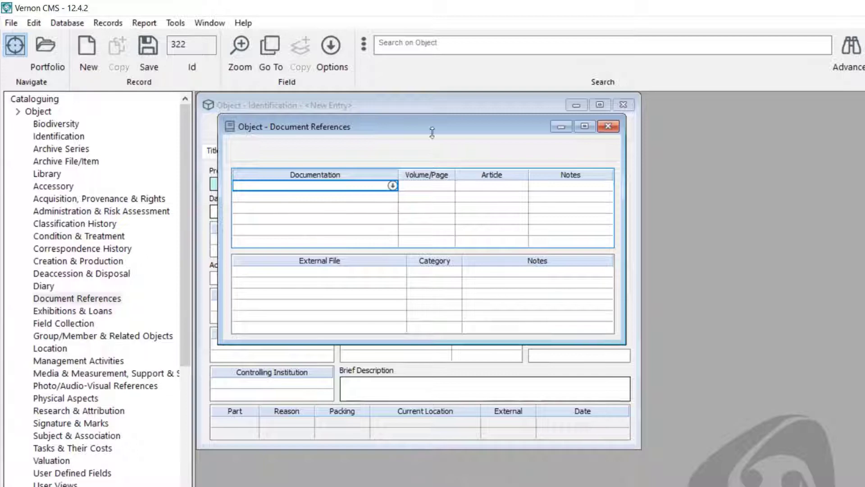
pyautogui.click(609, 126)
pyautogui.click(74, 352)
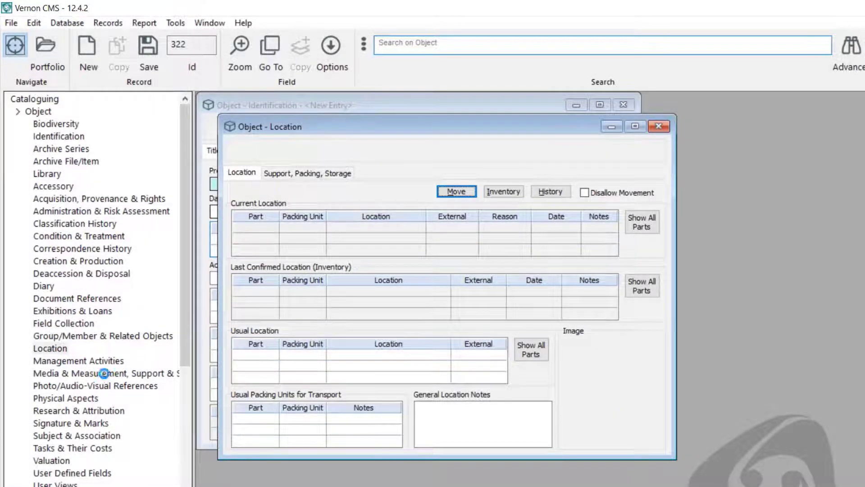
pyautogui.press('Escape')
pyautogui.click(84, 398)
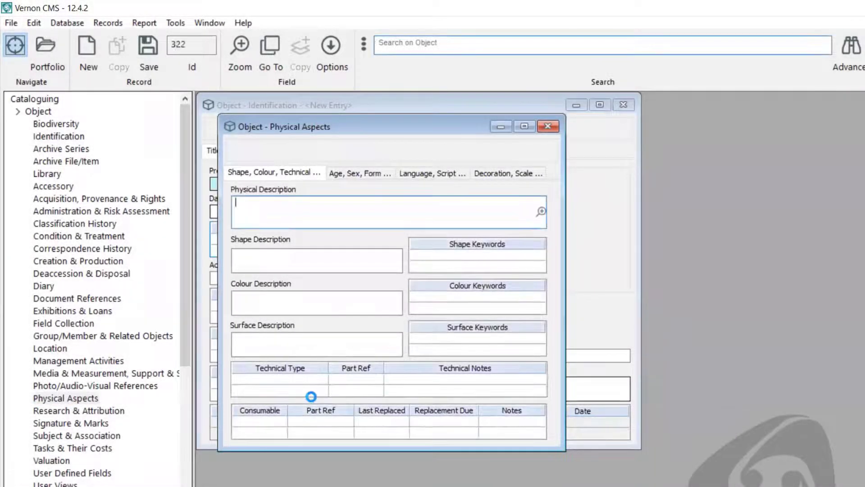
pyautogui.click(382, 171)
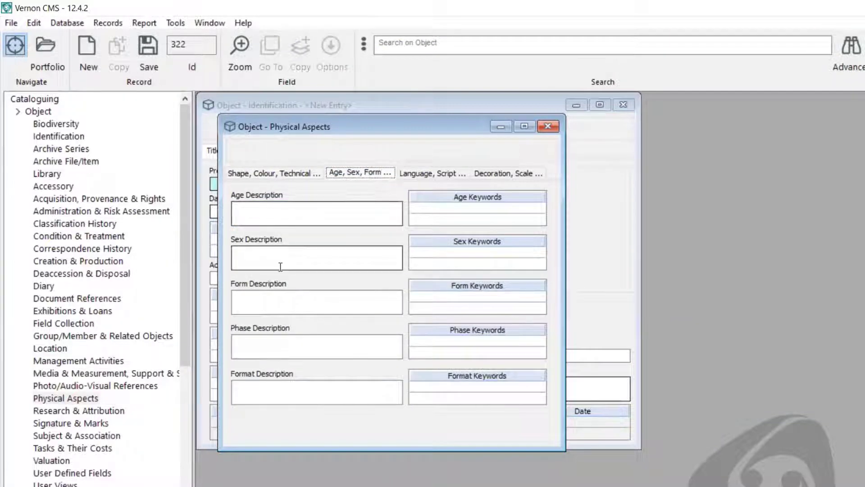
pyautogui.click(556, 129)
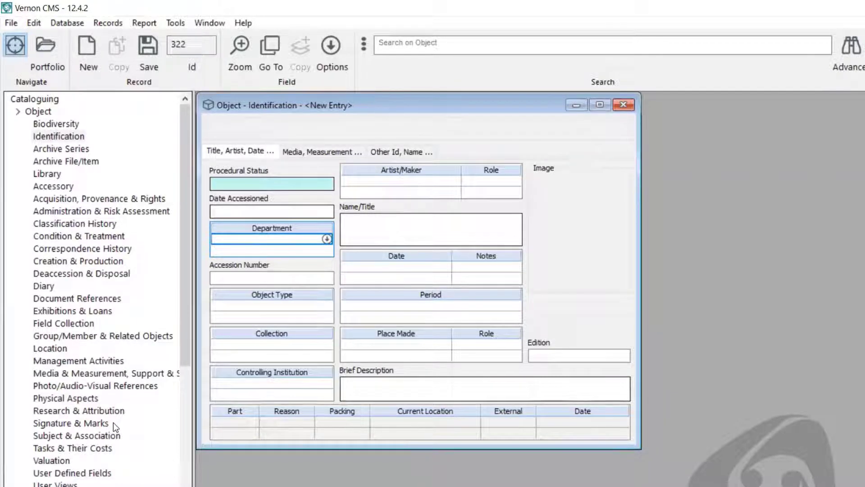
# - Load record 2011.1, the silver dining fork, discarding the blank entry, and check its acquisition details
pyautogui.click(412, 46)
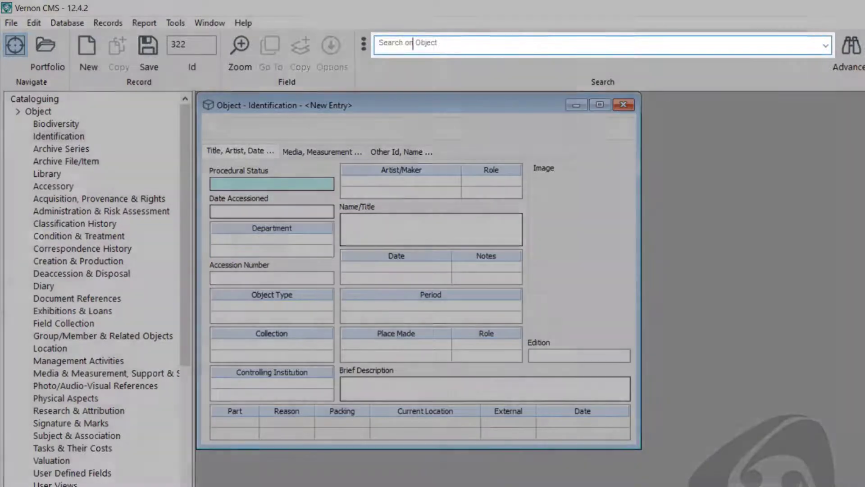
pyautogui.write('2011.1')
pyautogui.press('Return')
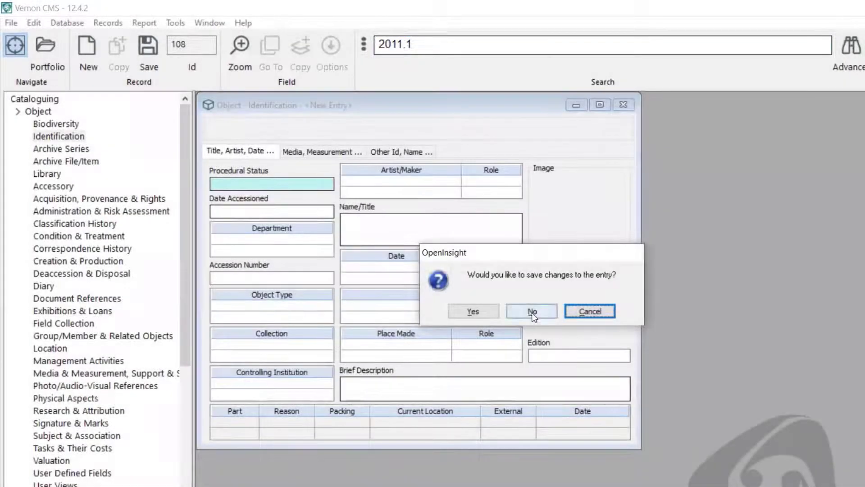
pyautogui.click(532, 313)
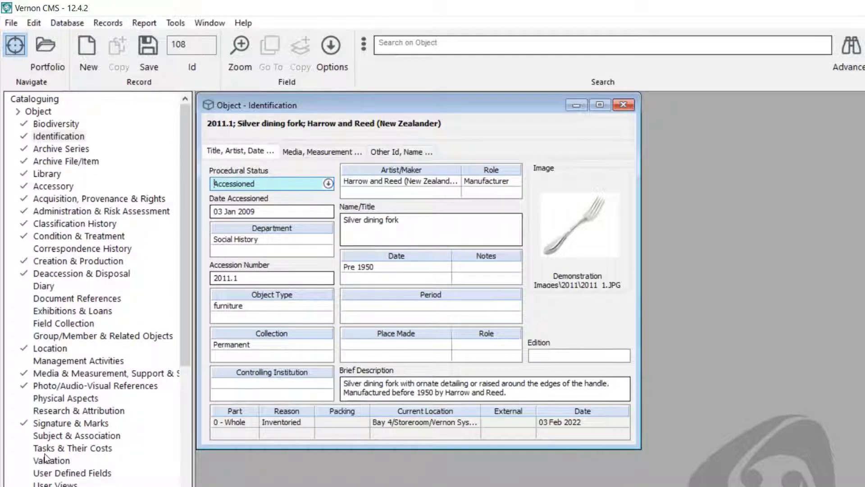
pyautogui.doubleClick(98, 198)
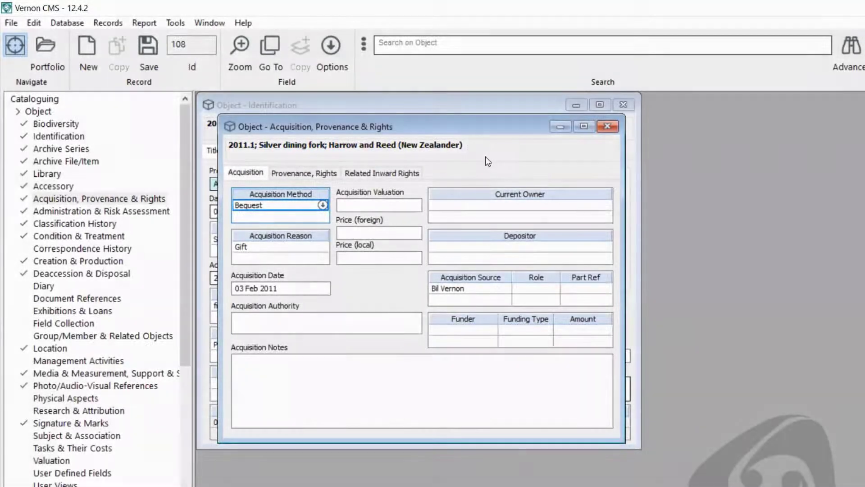
pyautogui.click(614, 126)
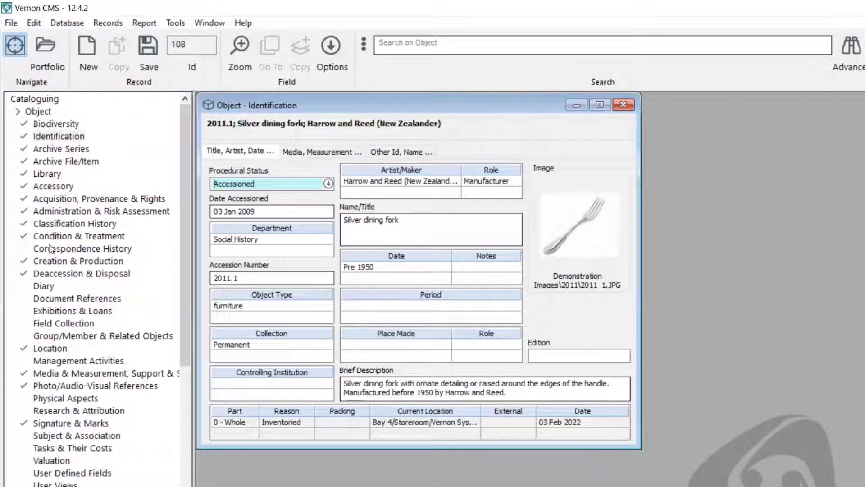
# - Search objects for 'vase' and load all 14 matching records for browsing
pyautogui.click(418, 43)
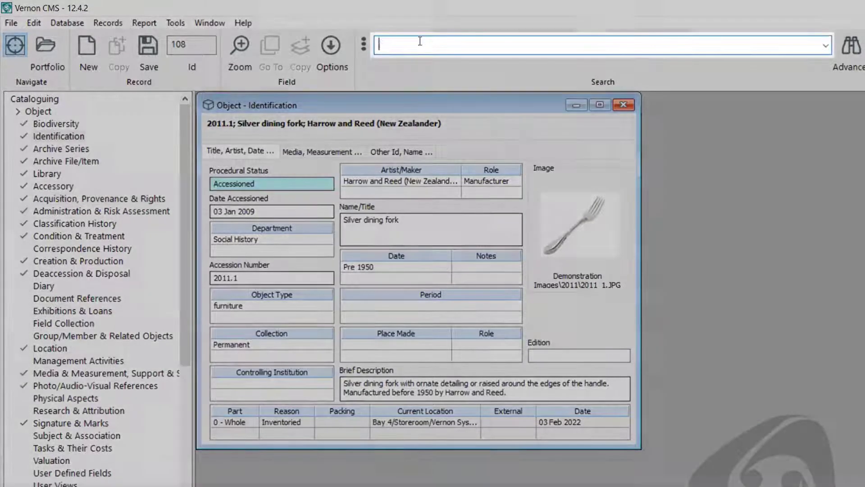
pyautogui.write('vase')
pyautogui.press('Return')
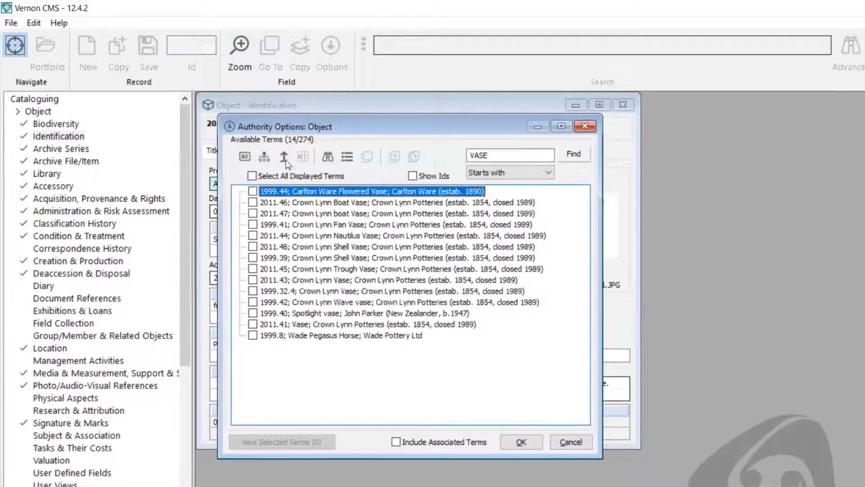
pyautogui.click(252, 175)
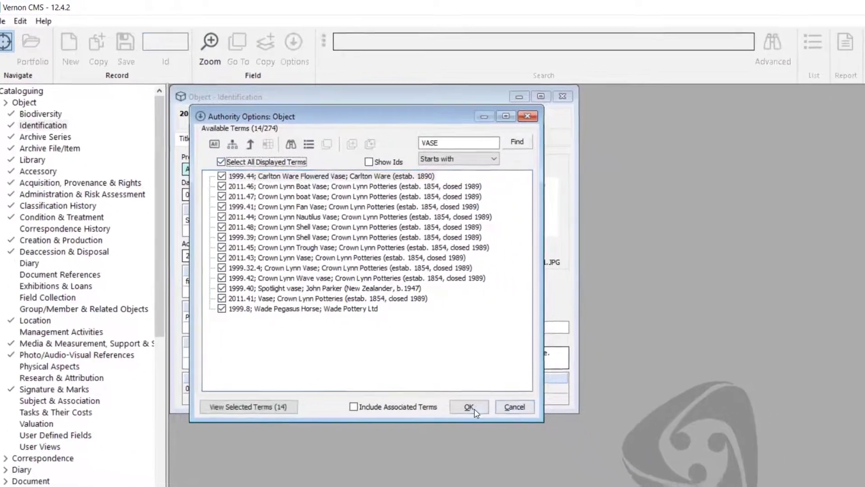
pyautogui.click(469, 407)
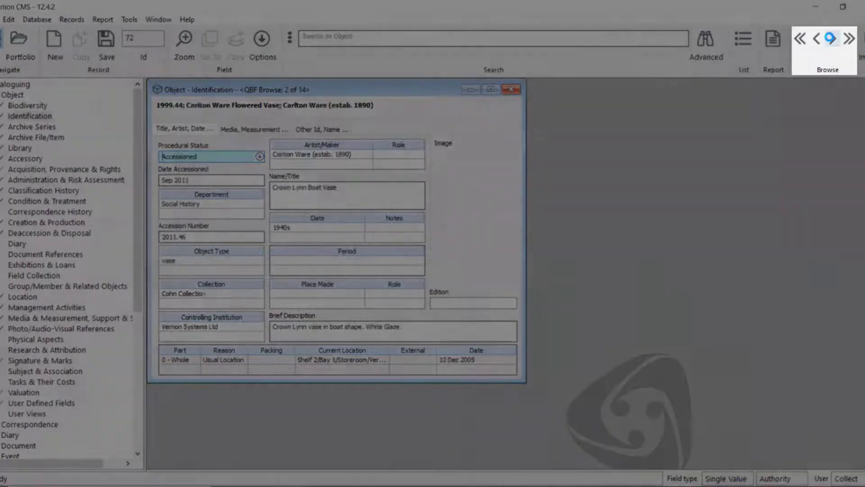
# - Browse to vase record 4 of 14 (1999.41) beside Administration & Risk Assessment, then close that view
pyautogui.click(833, 39)
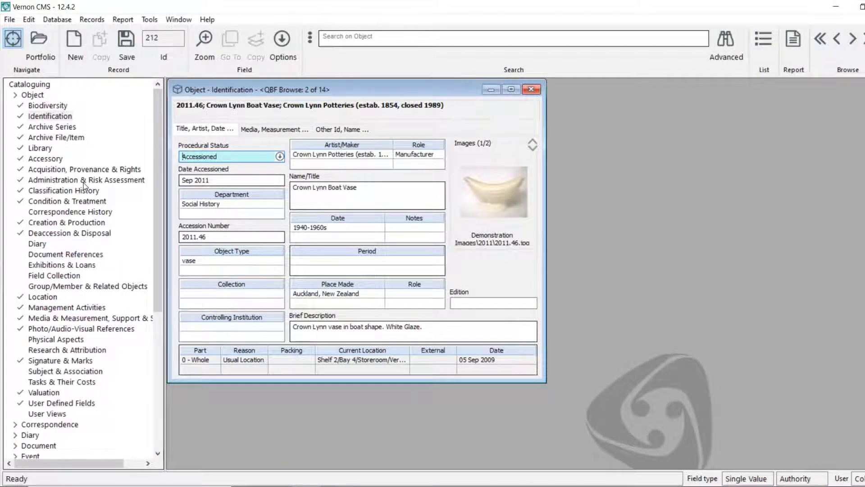
pyautogui.click(83, 182)
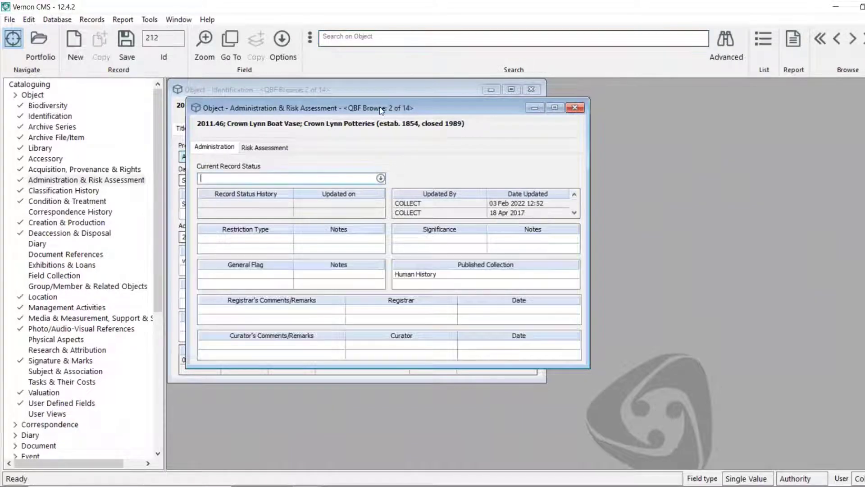
pyautogui.moveTo(381, 111); pyautogui.dragTo(707, 105)
pyautogui.click(853, 39)
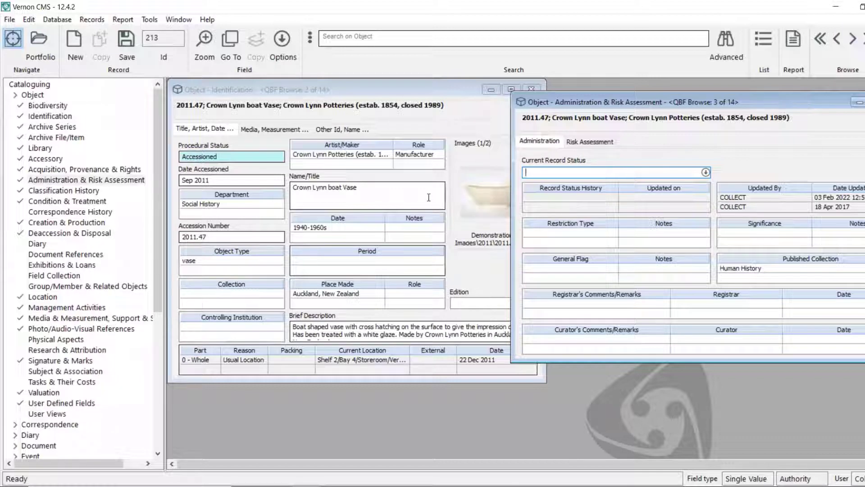
pyautogui.click(851, 40)
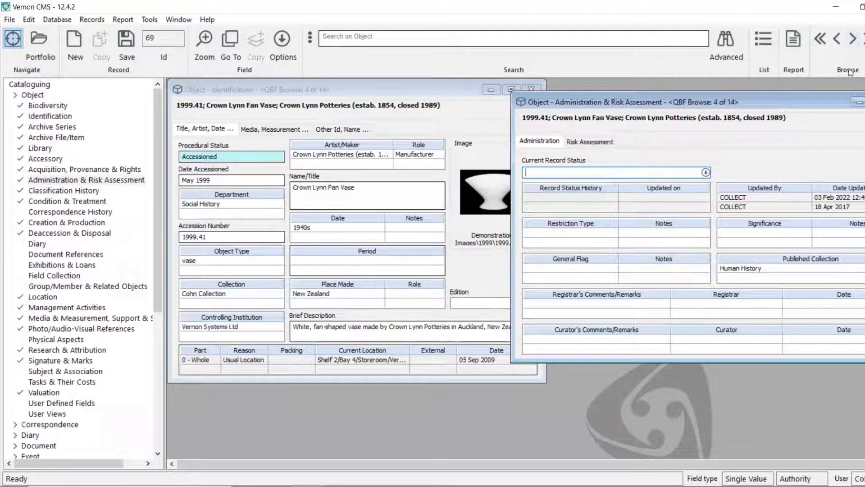
pyautogui.hotkey('ctrl', 'F4')
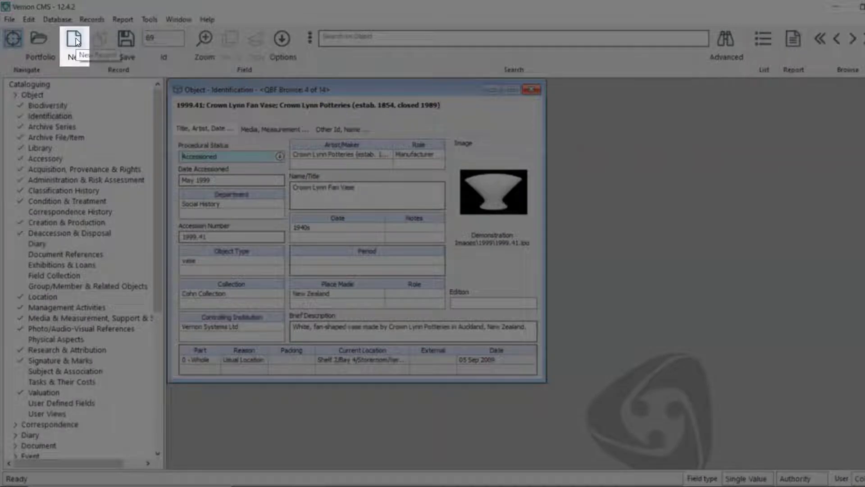
# - Start a new blank object record, discarding the vase record's unsaved changes
pyautogui.click(76, 38)
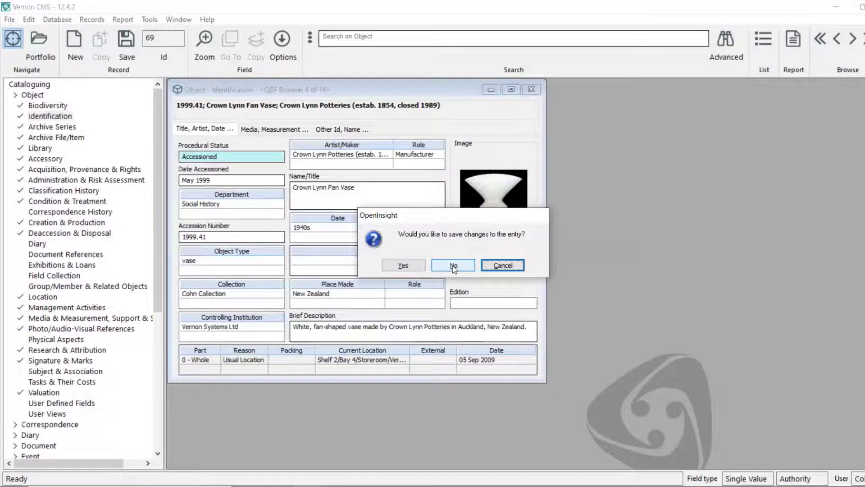
pyautogui.click(452, 265)
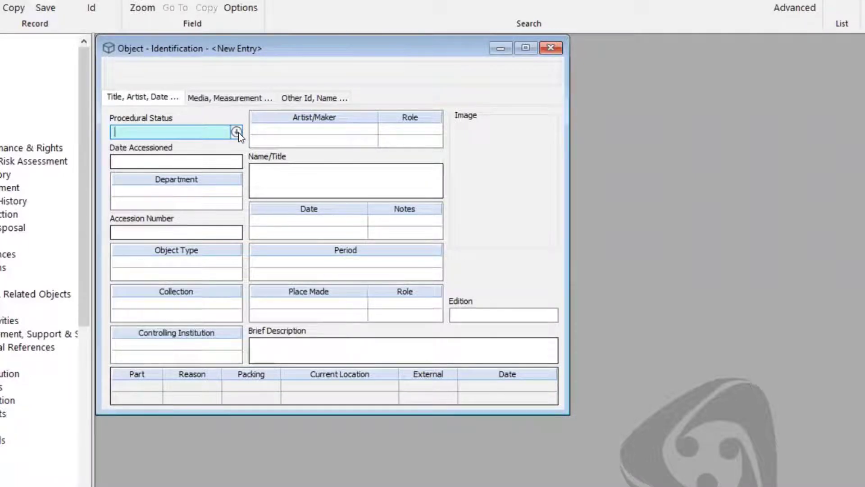
# - Open the Procedural Status authority list for the new record
pyautogui.click(237, 132)
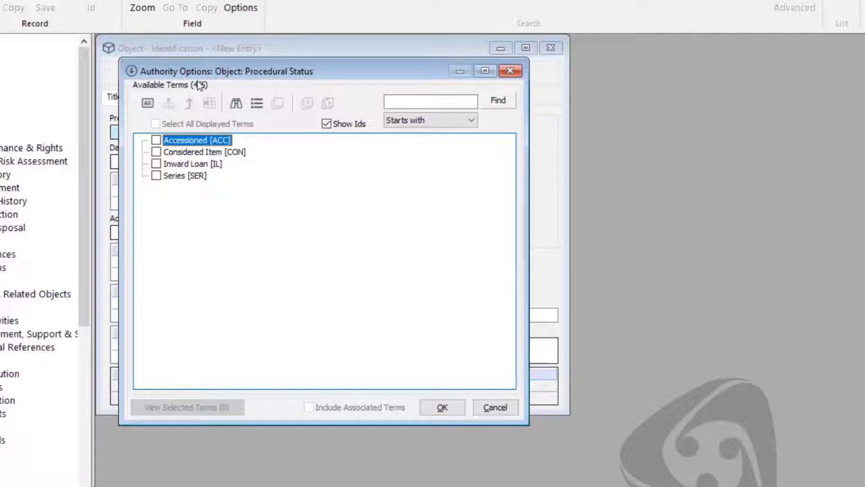
# - Set the Procedural Status to Accessioned [ACC]
pyautogui.click(156, 140)
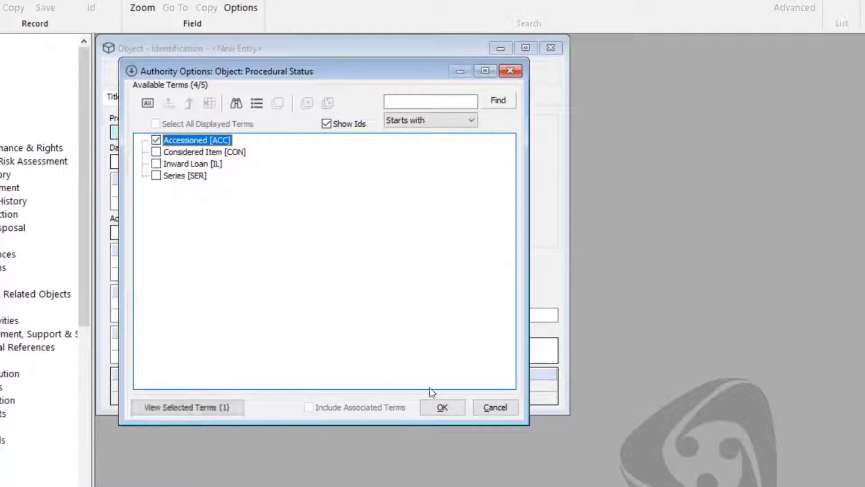
pyautogui.click(458, 412)
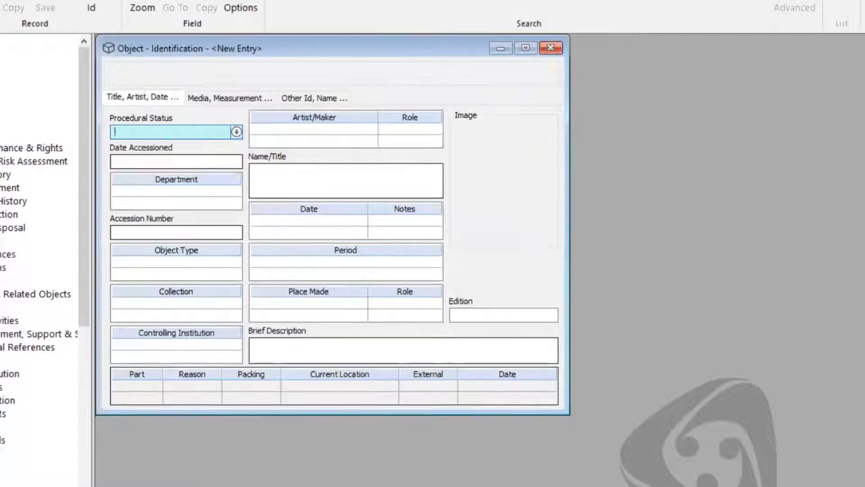
# - Fill Date Accessioned with today's date, 03 Mar 2022, using the t shorthand
pyautogui.click(222, 156)
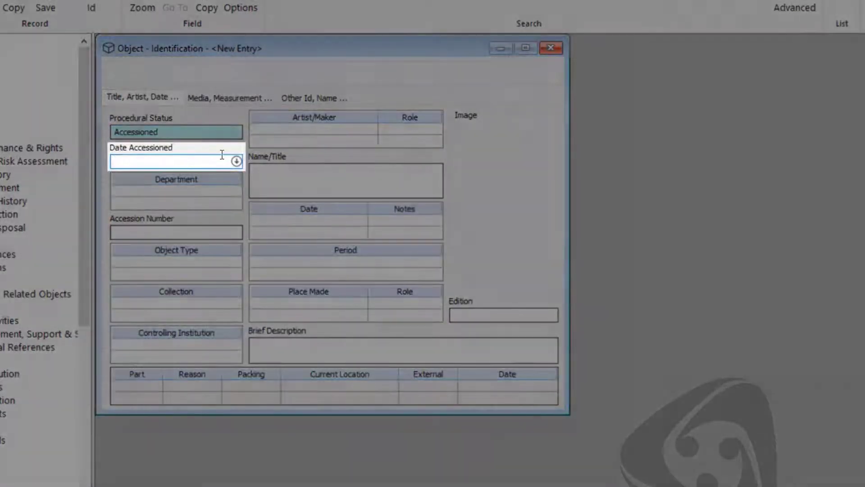
pyautogui.write('t')
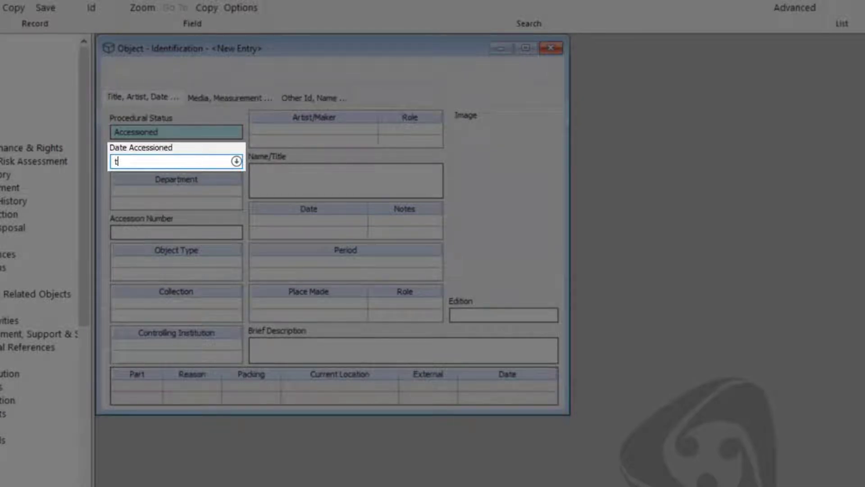
pyautogui.press('Tab')
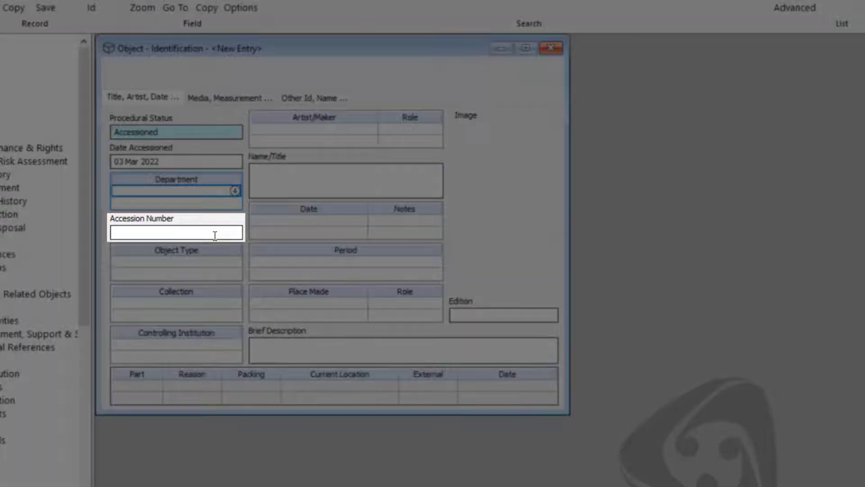
# - Enter 2010.1 as the Accession Number, fixing a mistyped entry
pyautogui.click(214, 234)
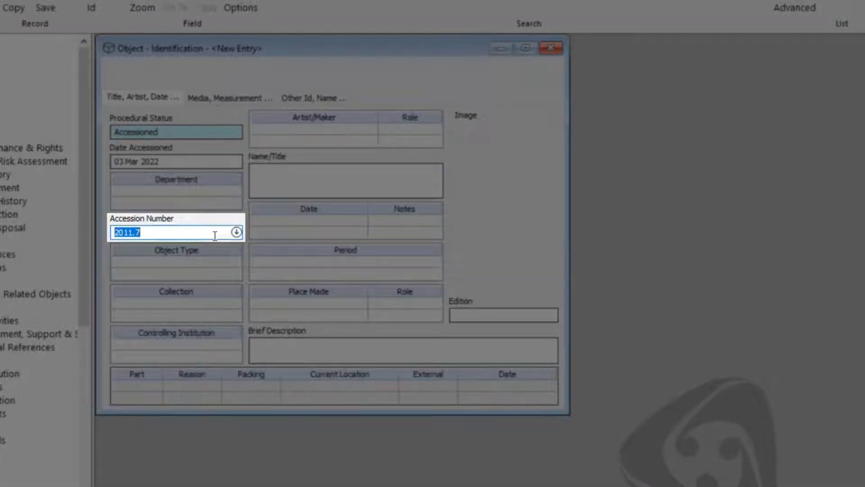
pyautogui.write('20101')
pyautogui.press('BackSpace')
pyautogui.write('.1')
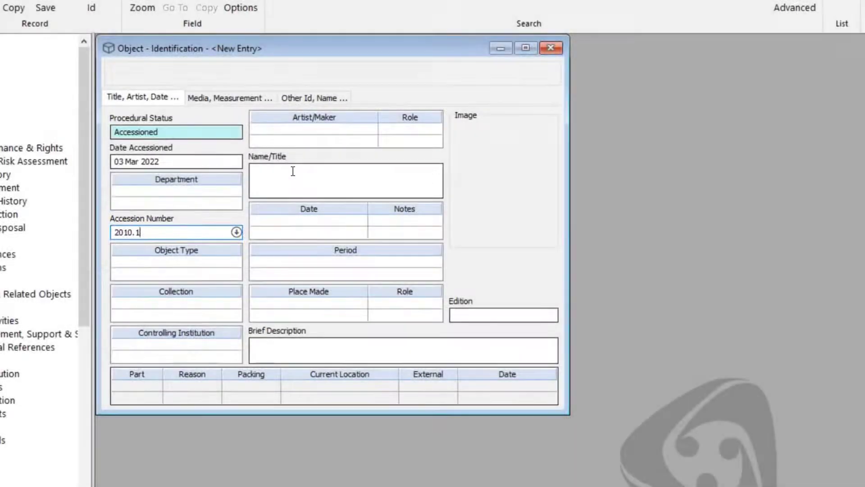
pyautogui.click(293, 175)
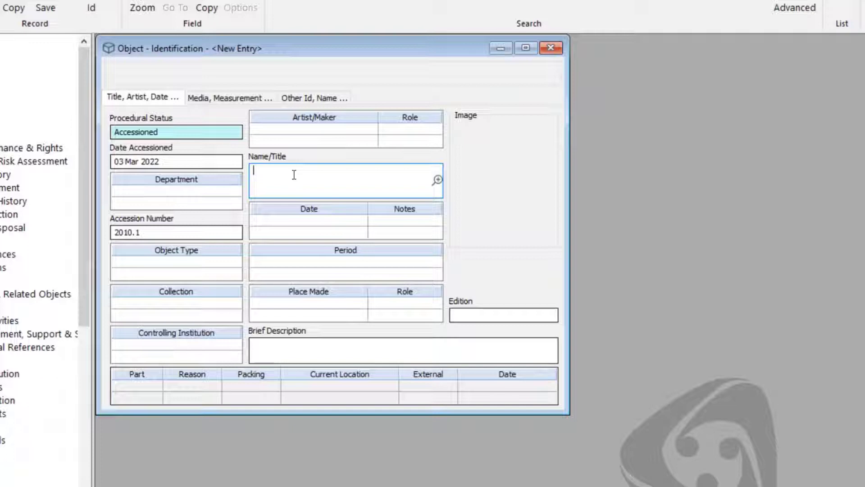
pyautogui.click(176, 232)
pyautogui.write('hgriognroirgmwaog')
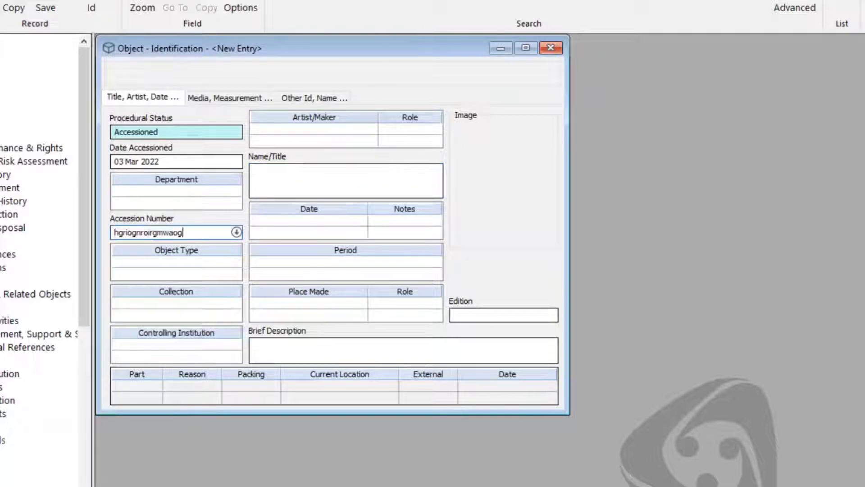
pyautogui.click(299, 189)
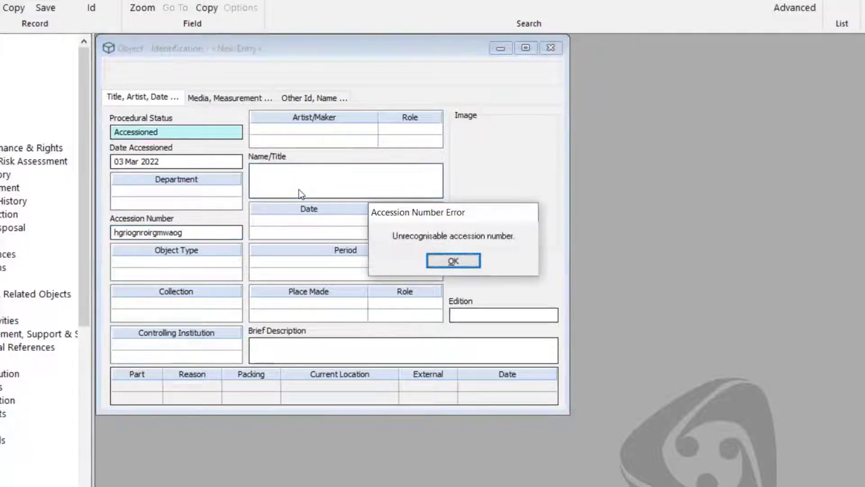
pyautogui.click(450, 258)
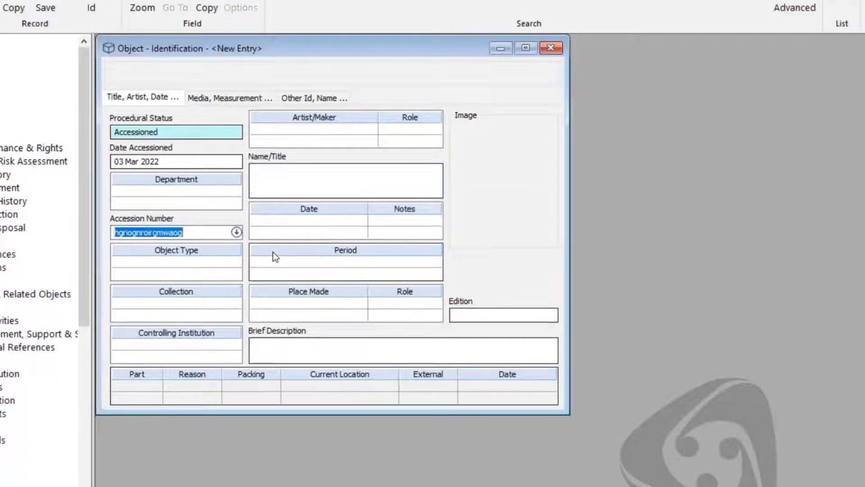
pyautogui.write('2010.1')
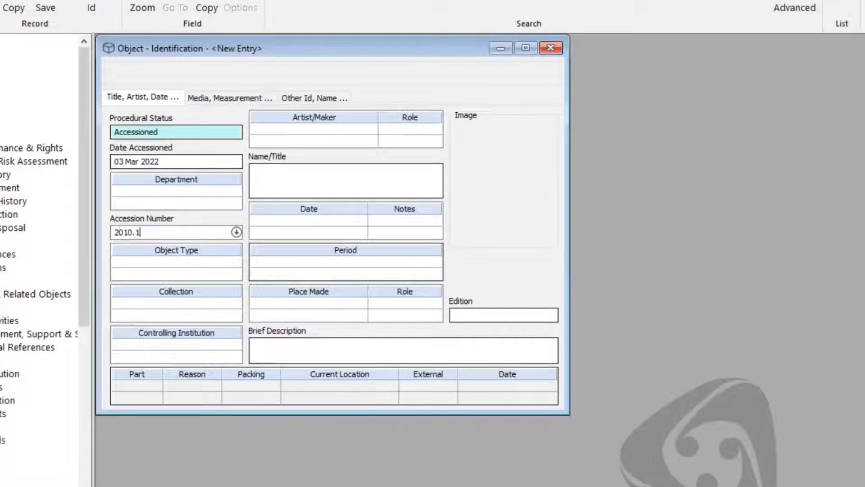
pyautogui.click(319, 172)
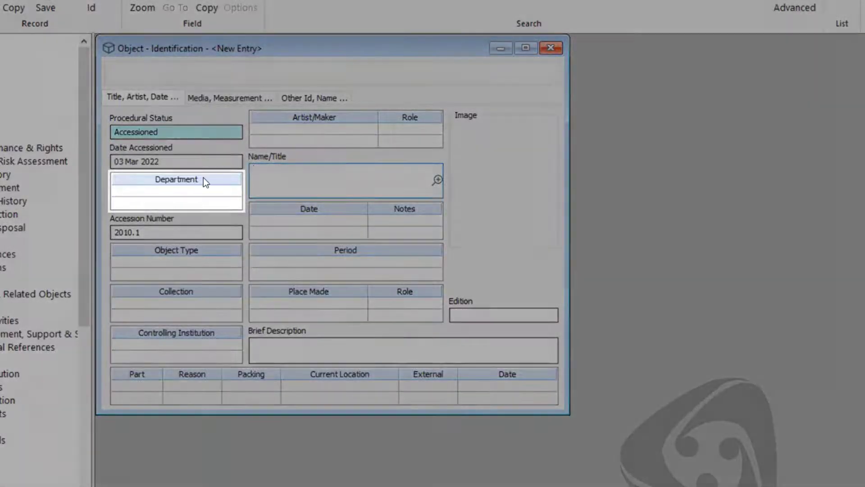
# - Pick Archaeology from the Department authority terms for the record
pyautogui.click(211, 190)
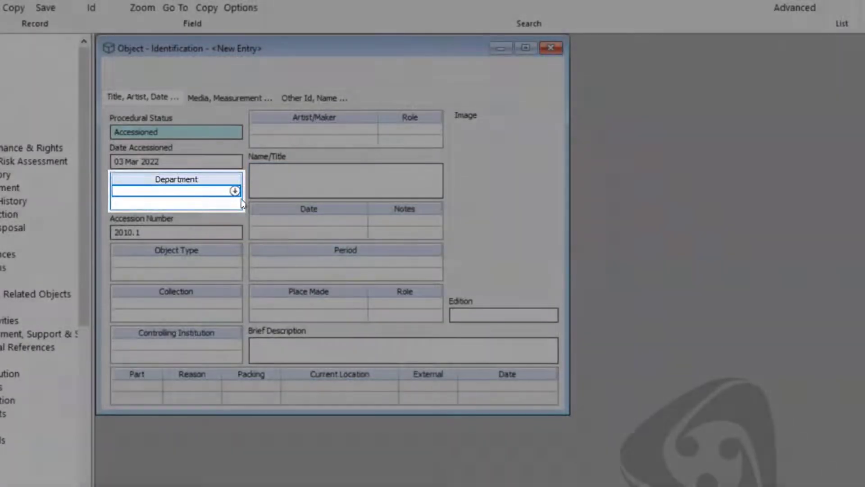
pyautogui.click(235, 190)
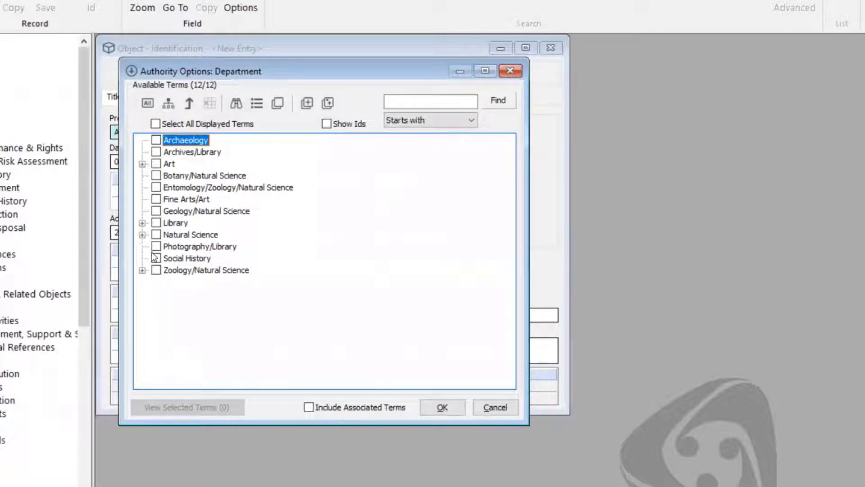
pyautogui.click(157, 140)
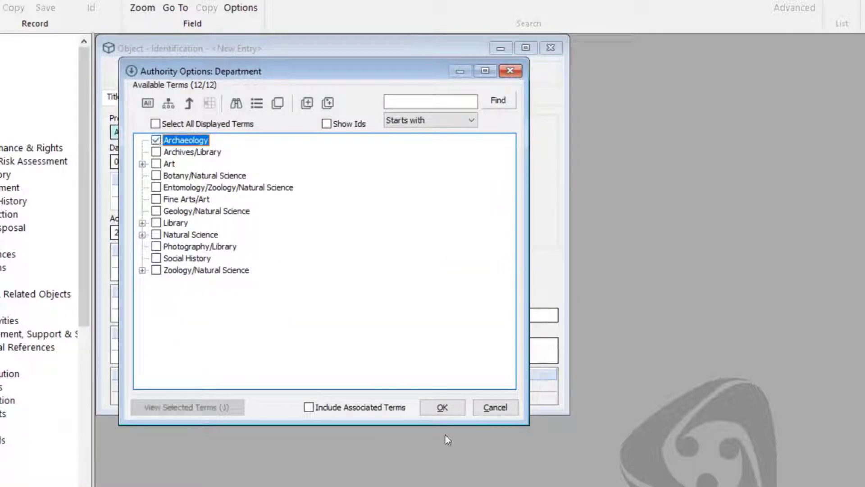
pyautogui.click(442, 408)
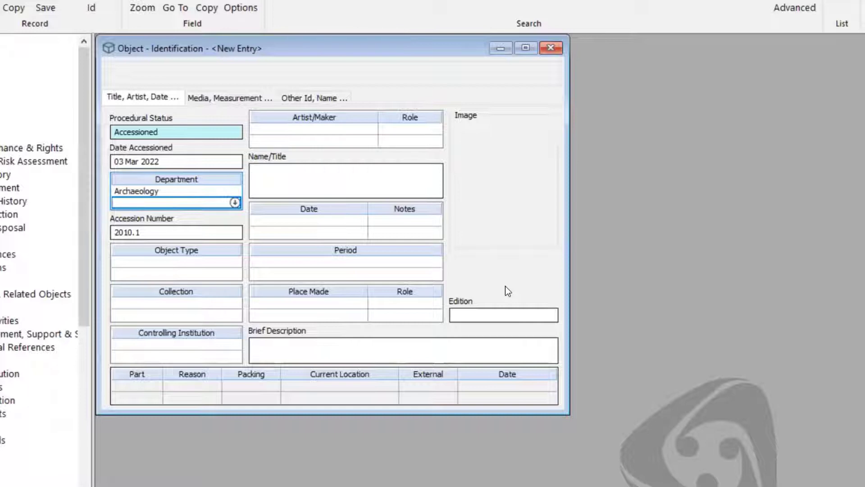
pyautogui.press('Tab')
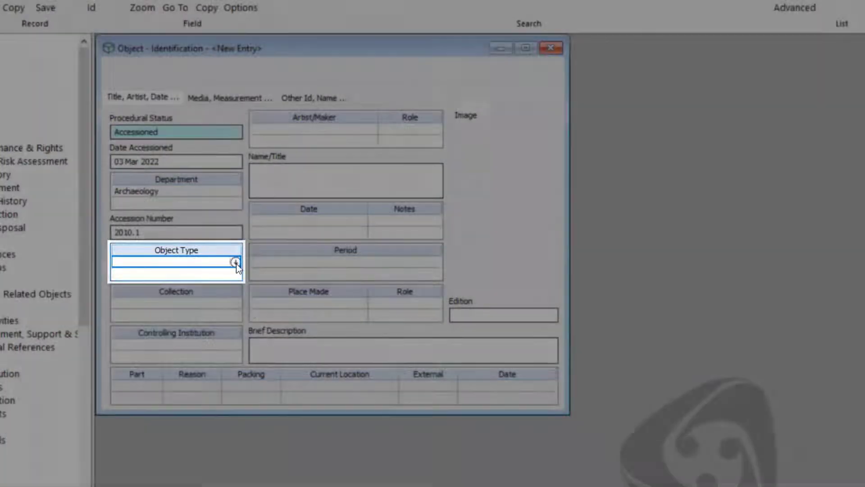
# - Create a new 'stone tool' Object Type authority term and select it for the record
pyautogui.click(235, 263)
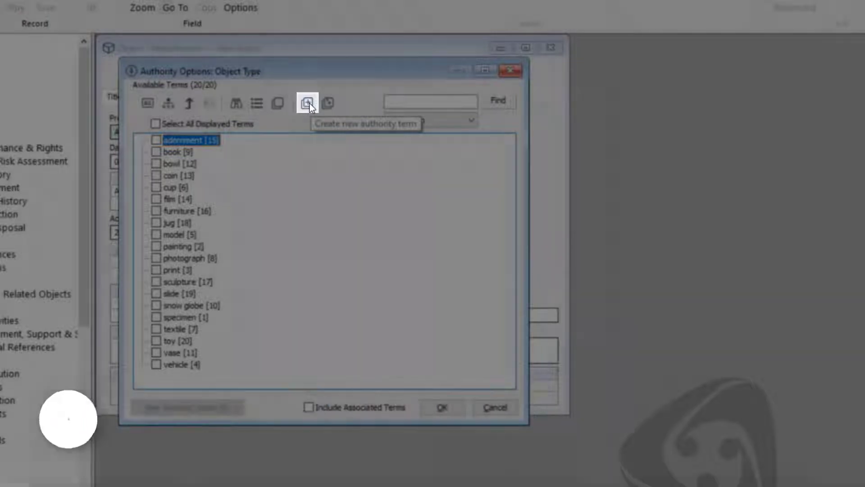
pyautogui.click(310, 103)
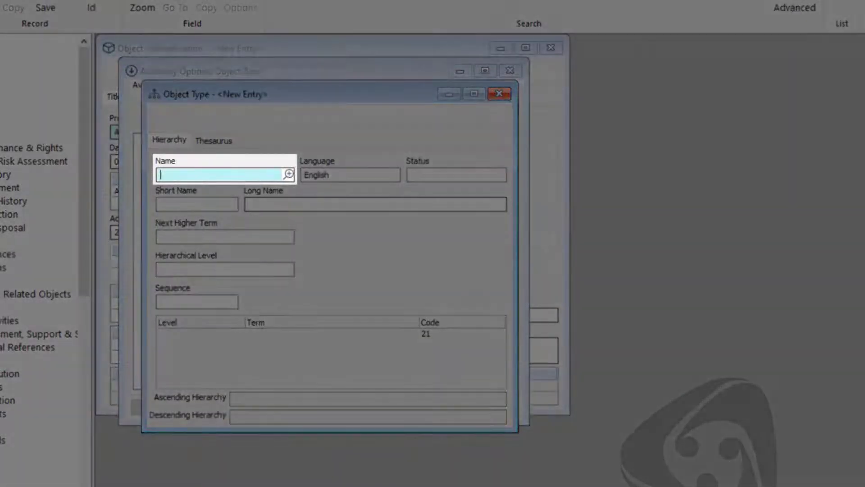
pyautogui.write('stone tool')
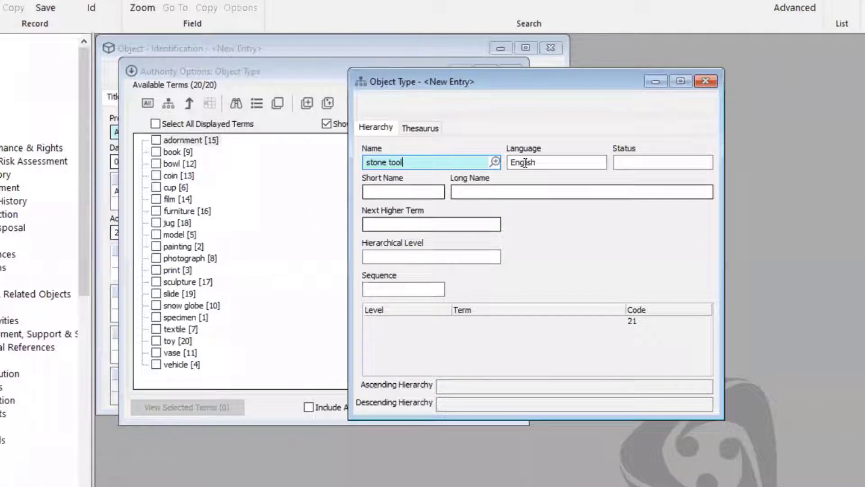
pyautogui.moveTo(501, 90); pyautogui.dragTo(462, 94)
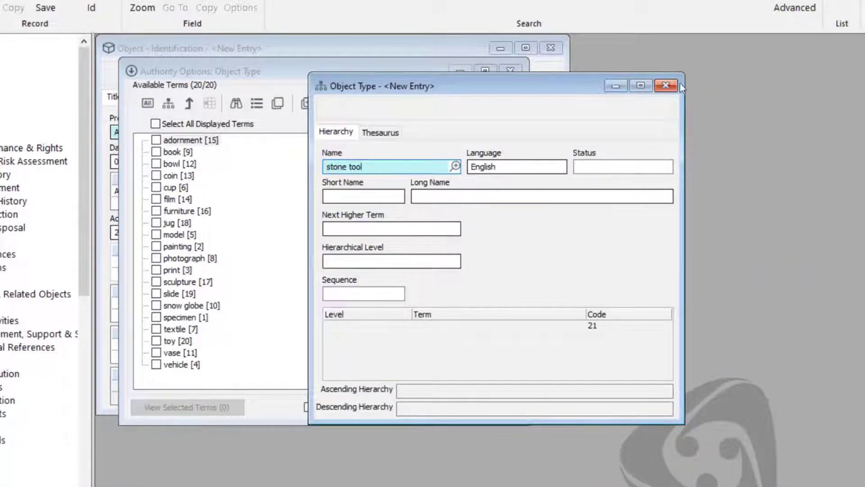
pyautogui.click(667, 86)
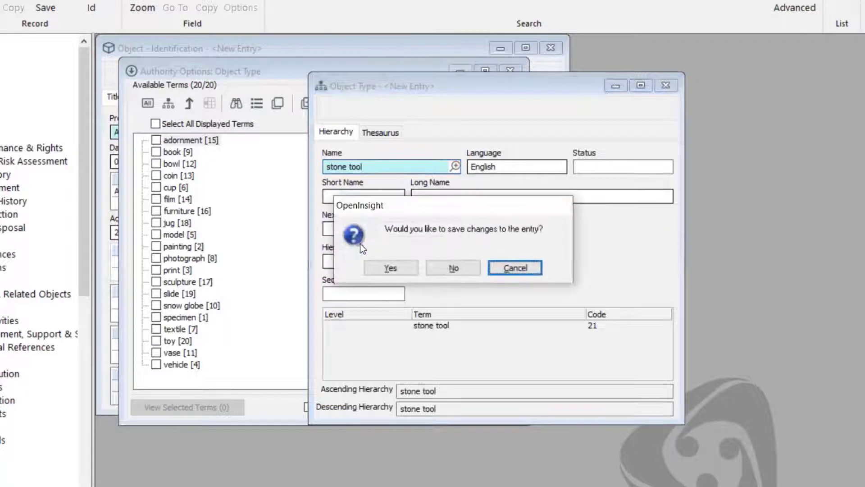
pyautogui.click(399, 267)
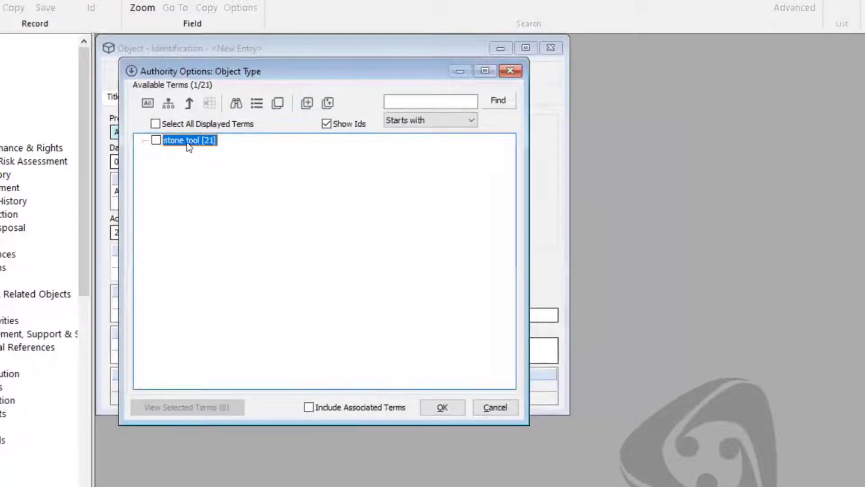
pyautogui.click(156, 140)
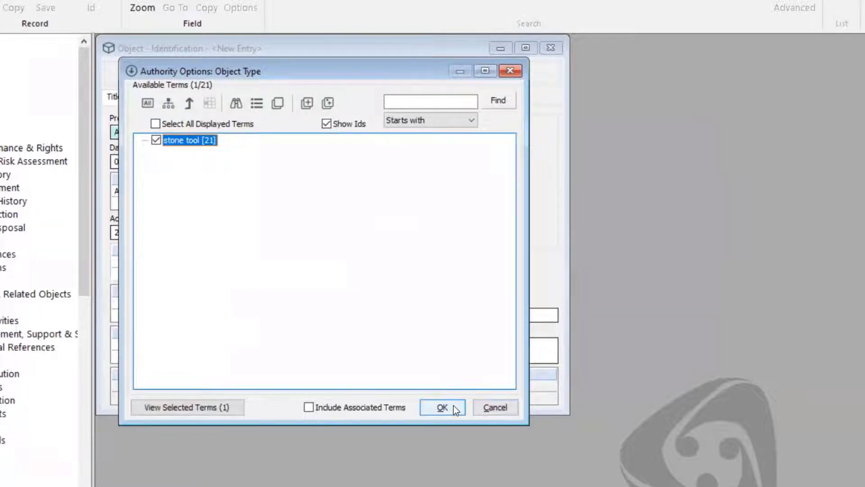
pyautogui.click(442, 407)
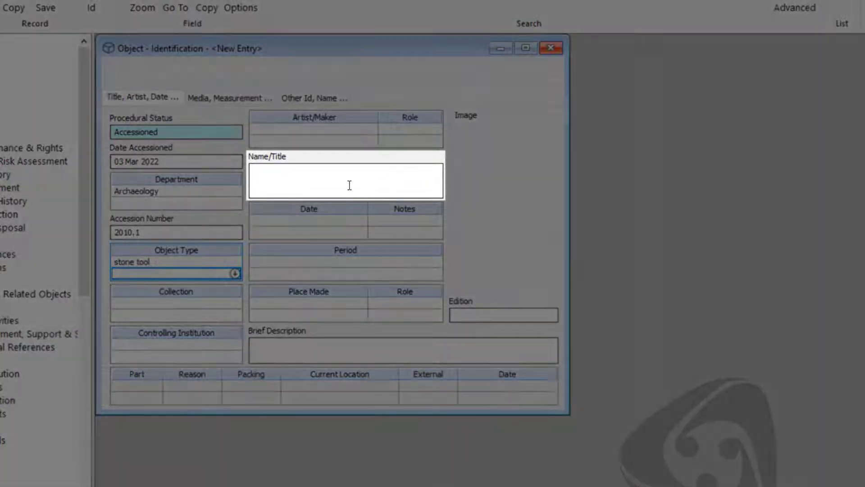
# - Enter 'Obsidian stone knife' as the object's Name/Title
pyautogui.click(349, 185)
pyautogui.write('Obsidia')
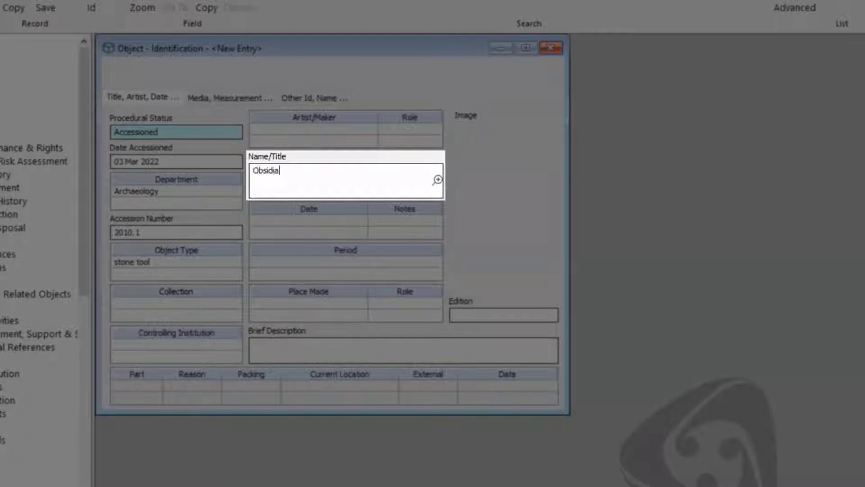
pyautogui.write('n stone knife')
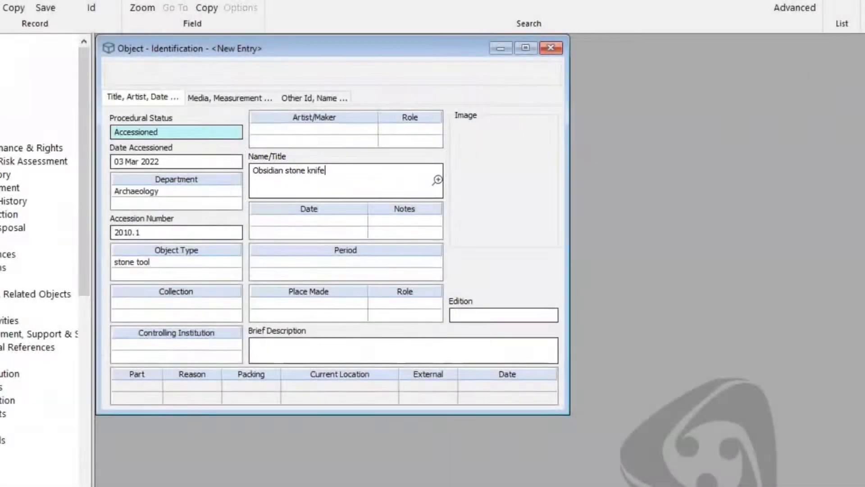
pyautogui.click(343, 144)
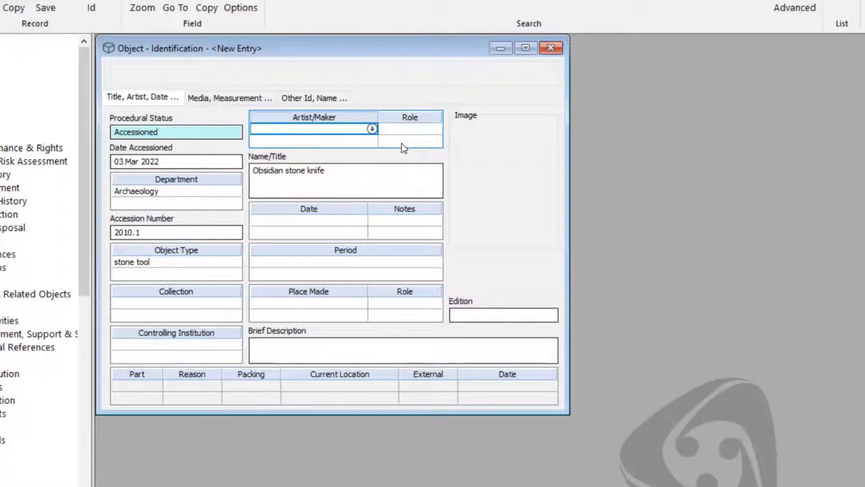
pyautogui.write('neoli')
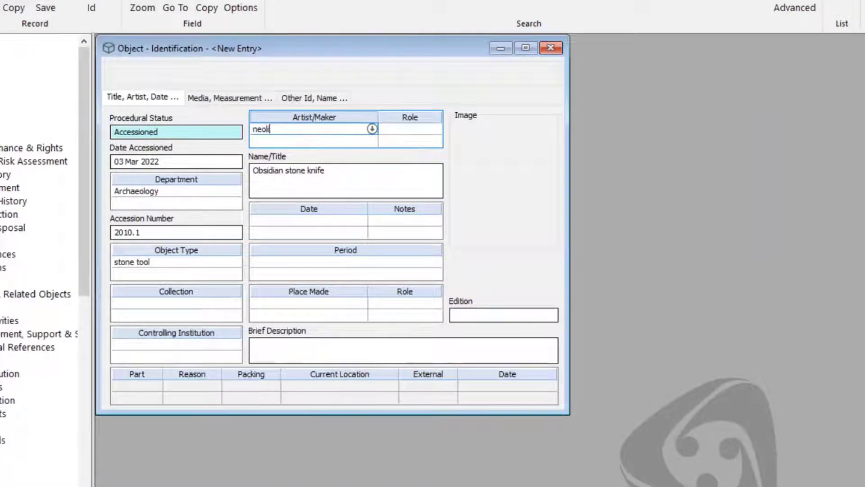
pyautogui.write('thic')
pyautogui.click(401, 143)
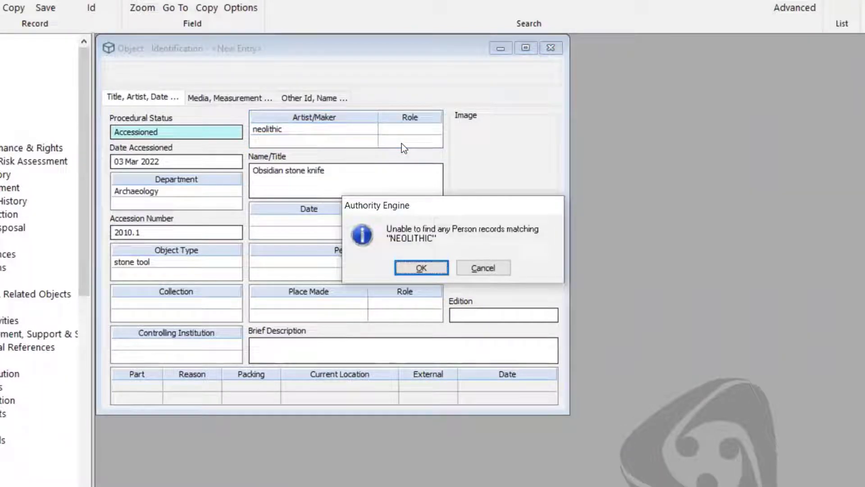
pyautogui.click(442, 269)
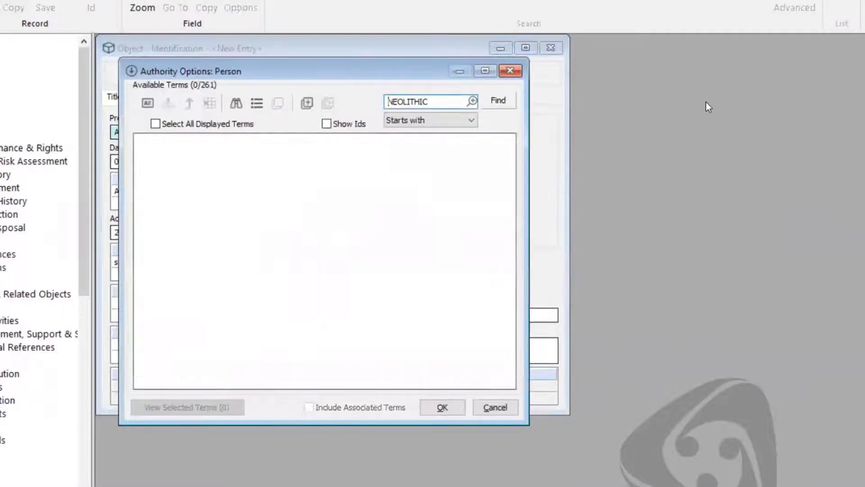
pyautogui.click(511, 71)
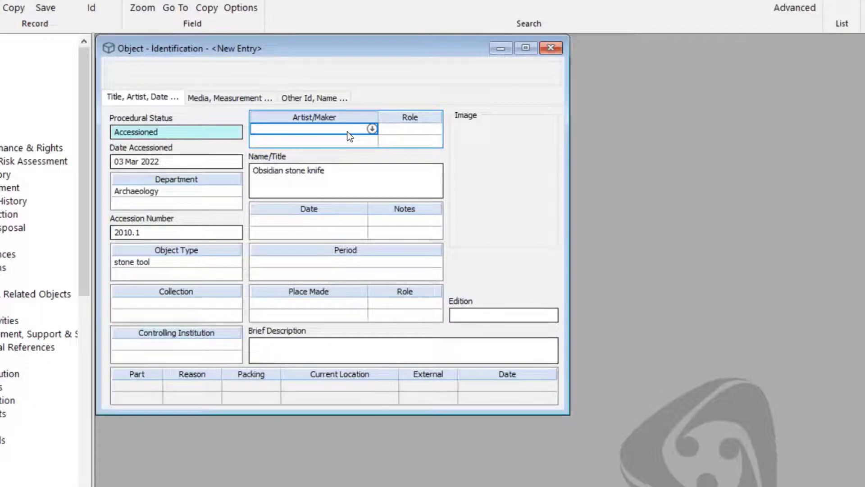
pyautogui.click(371, 129)
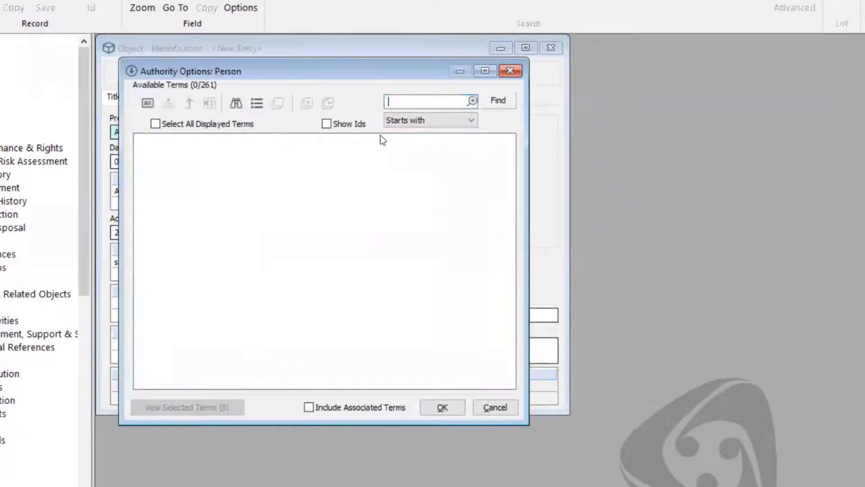
pyautogui.click(510, 70)
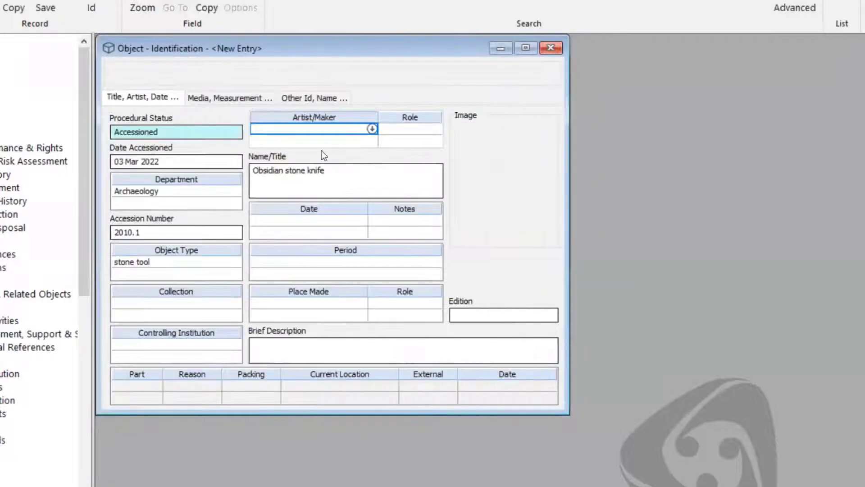
pyautogui.click(335, 129)
pyautogui.write('neanderthal')
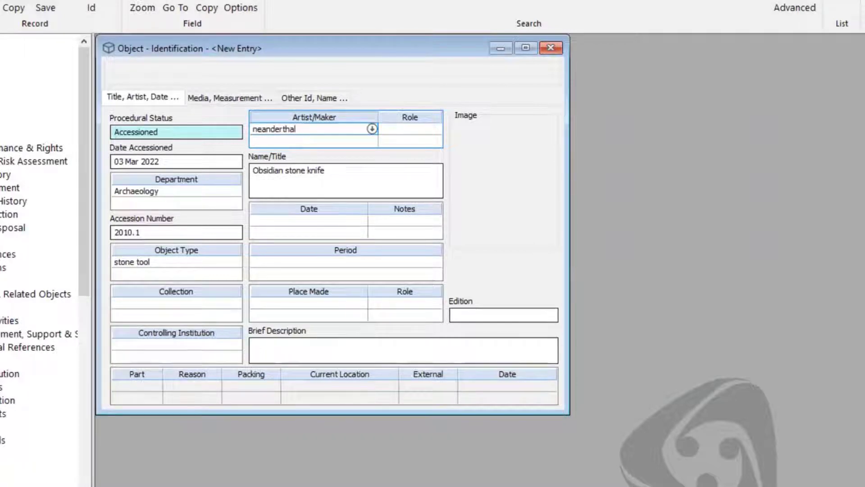
pyautogui.press('Tab')
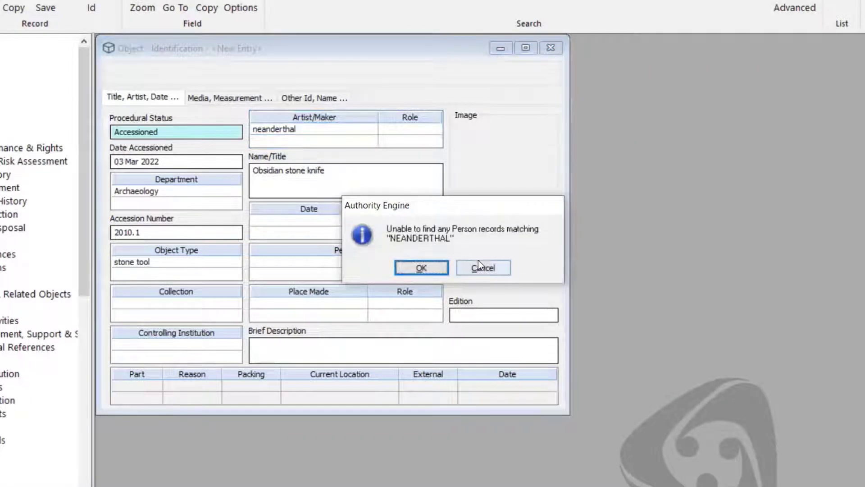
pyautogui.click(483, 268)
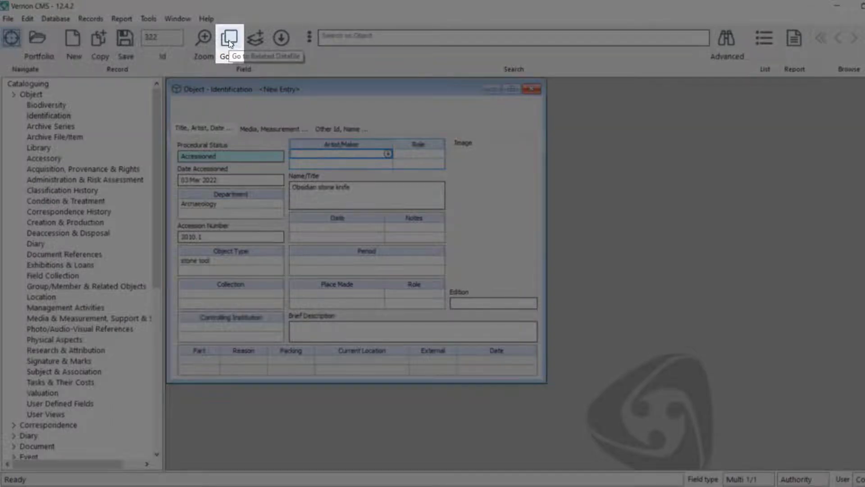
# - Create a related Person record named 'Neanderthal' in Known As and view its Active, Nationality page
pyautogui.click(230, 41)
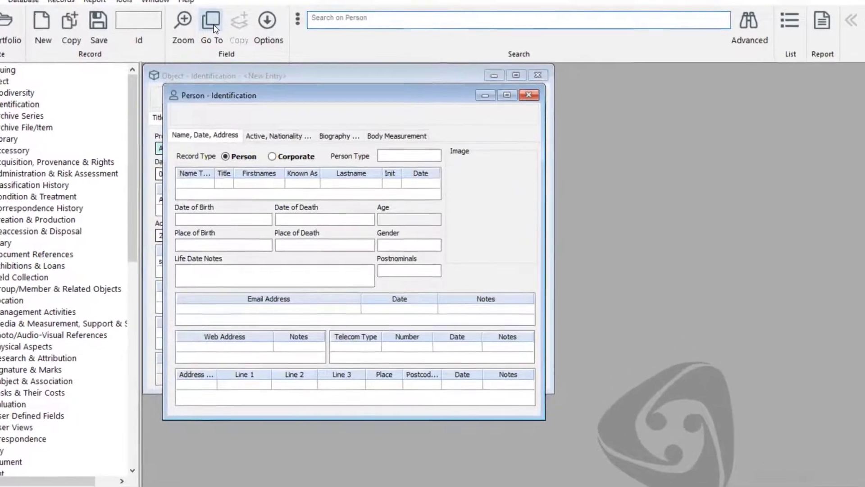
pyautogui.click(277, 176)
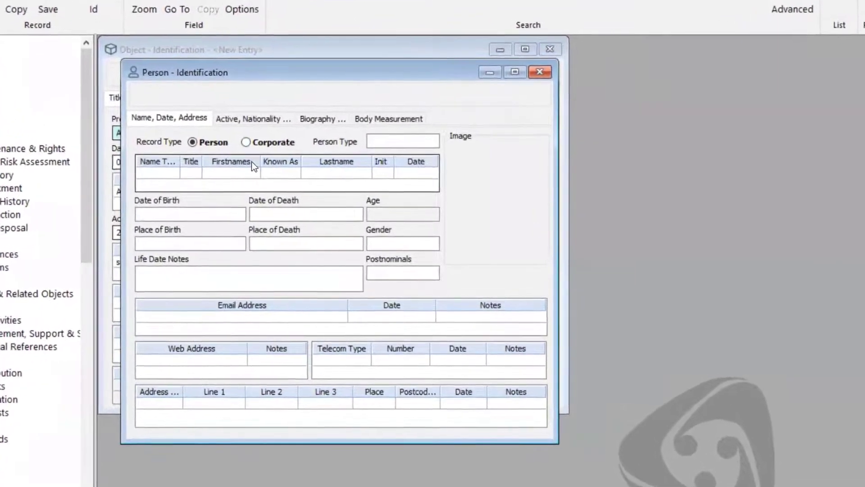
pyautogui.click(292, 173)
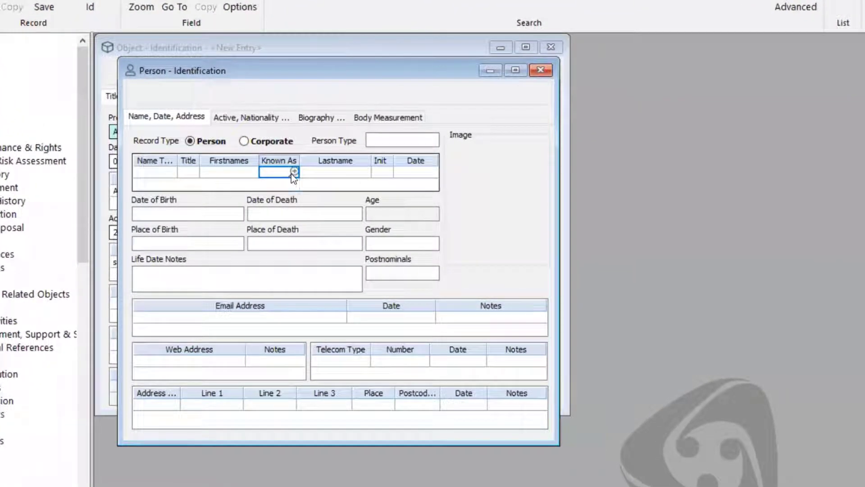
pyautogui.write('Nean')
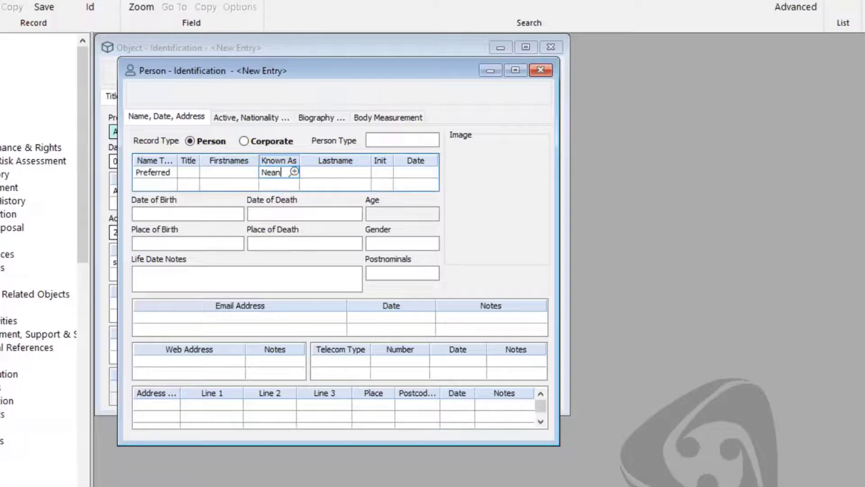
pyautogui.write('derthal')
pyautogui.click(297, 271)
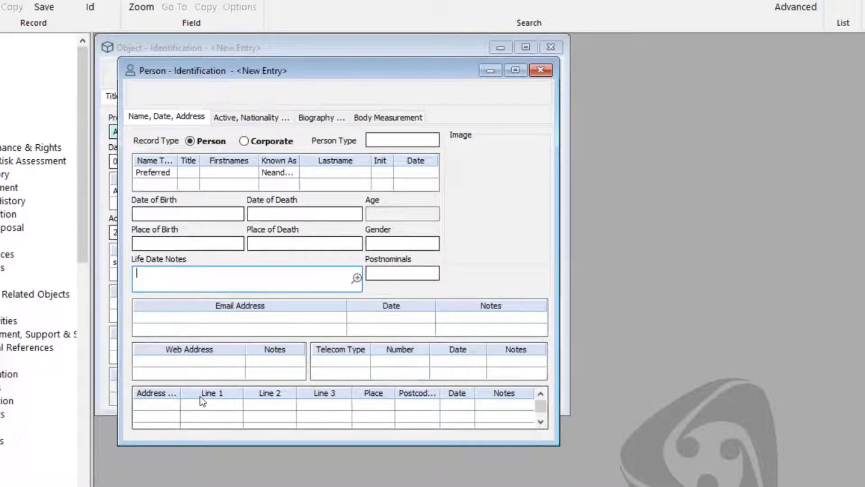
pyautogui.click(265, 119)
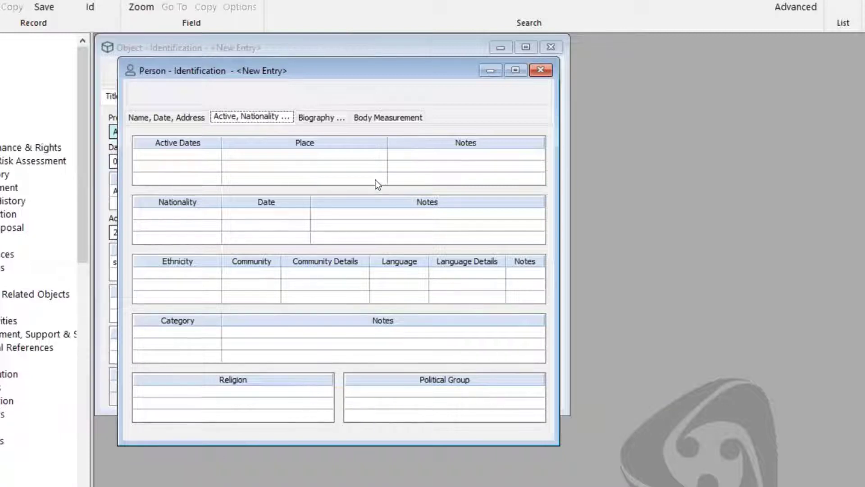
# - Look over the Biography and Body Measurement pages, then close and save the Neanderthal person record
pyautogui.click(335, 117)
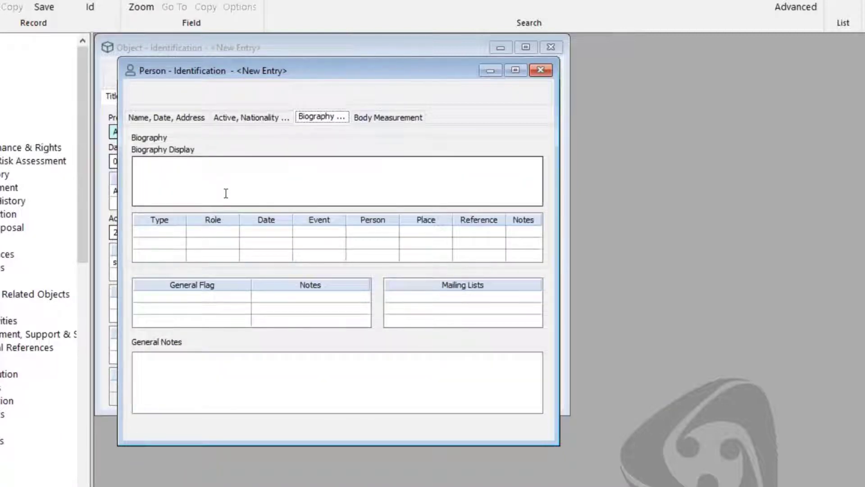
pyautogui.click(399, 116)
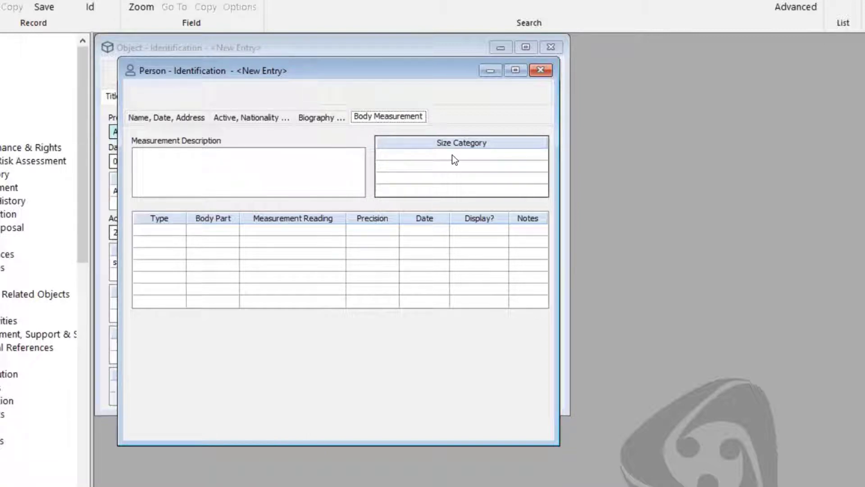
pyautogui.click(175, 115)
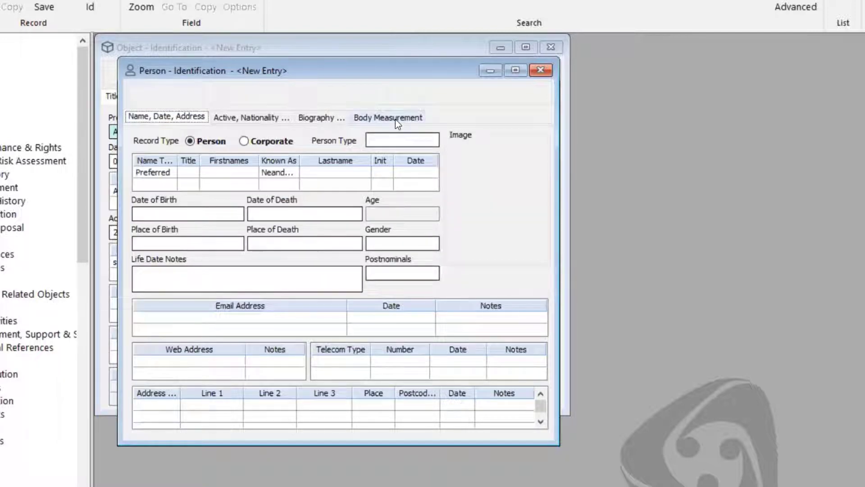
pyautogui.click(549, 72)
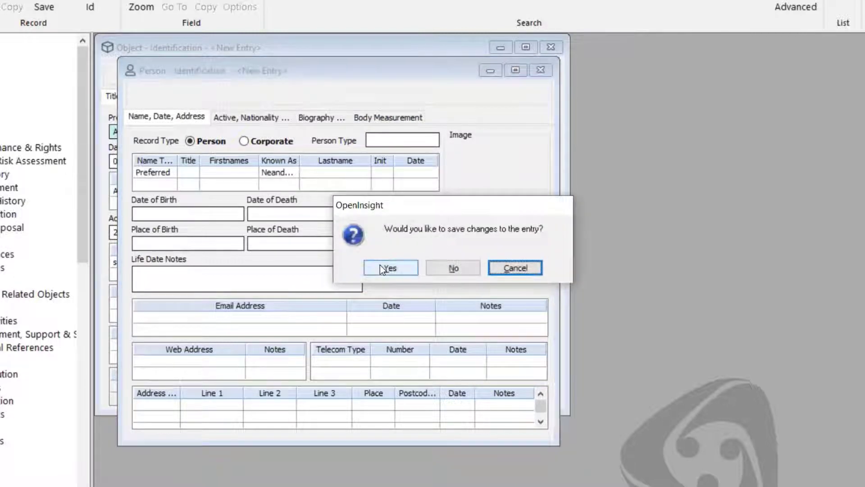
pyautogui.click(380, 268)
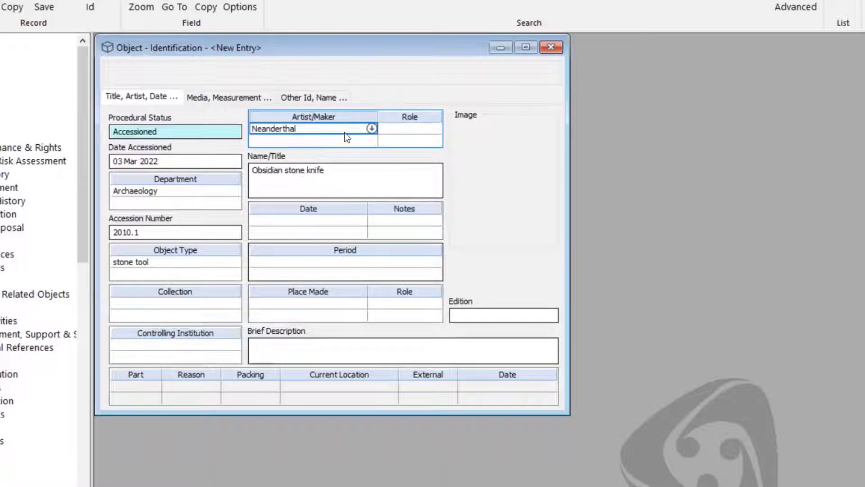
# - Enter the object's date as 35,000 BC and leave Period empty after checking its term list
pyautogui.click(346, 222)
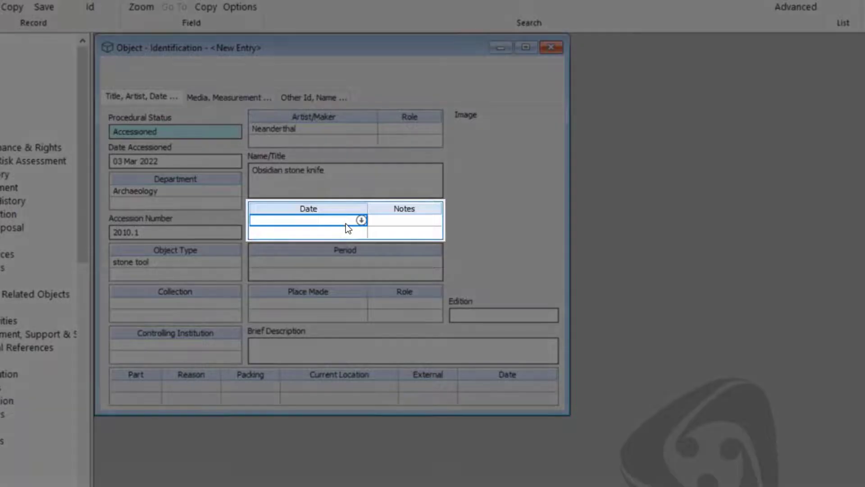
pyautogui.write('35,')
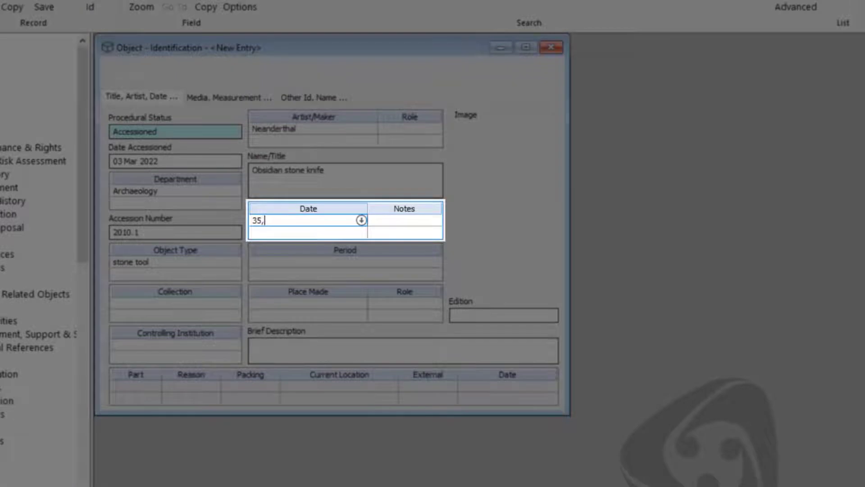
pyautogui.write('000 BC')
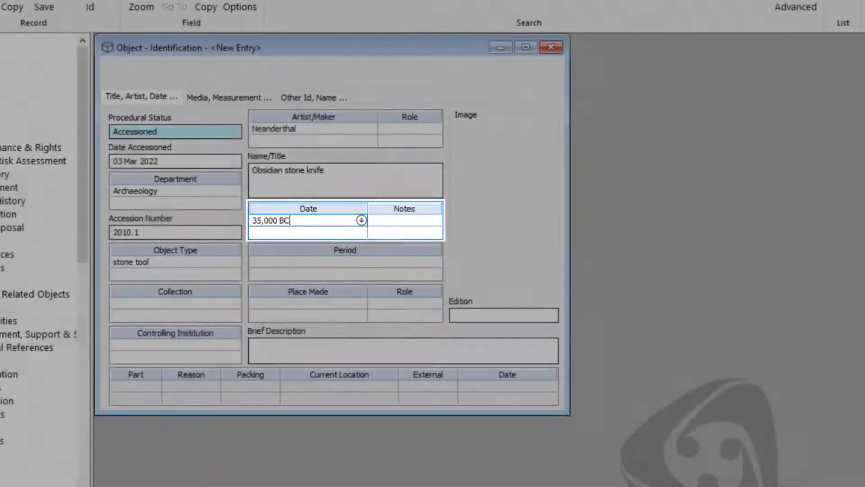
pyautogui.press('Tab')
pyautogui.click(382, 261)
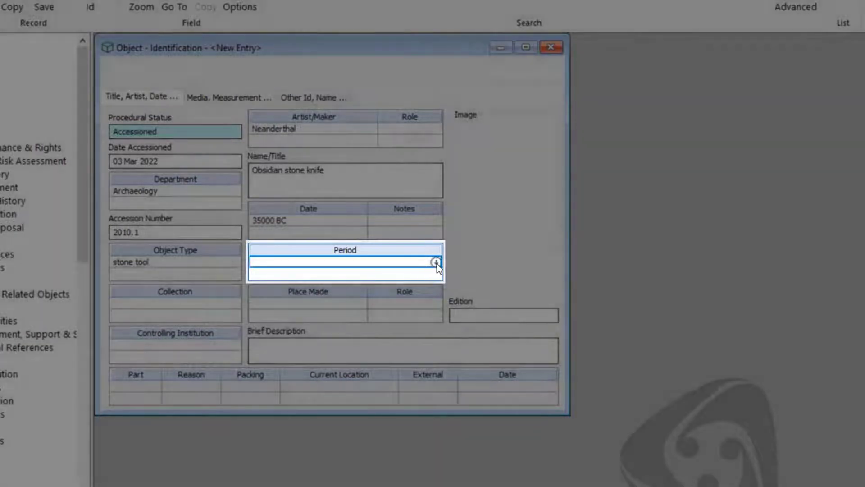
pyautogui.click(435, 262)
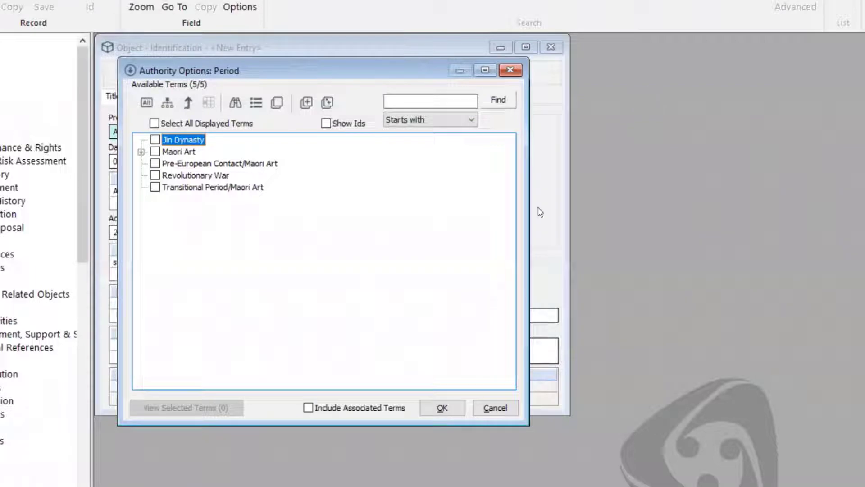
pyautogui.click(513, 71)
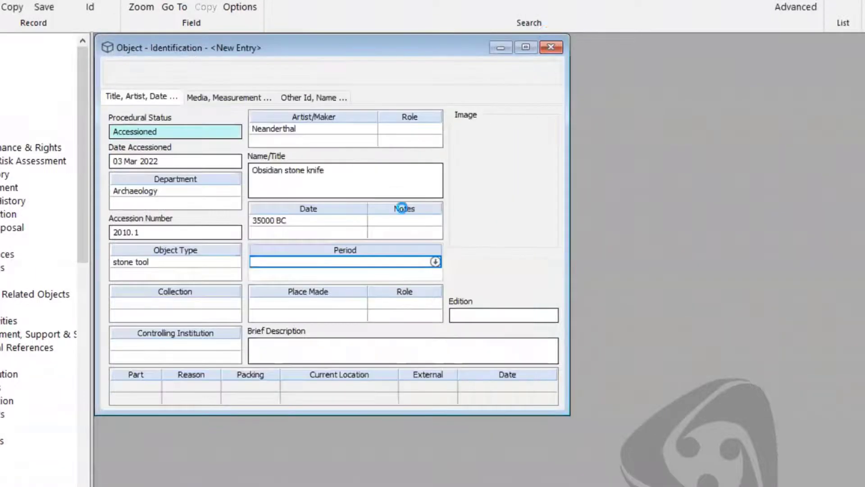
# - Set Place Made to Italy from the place authority terms
pyautogui.press('Tab')
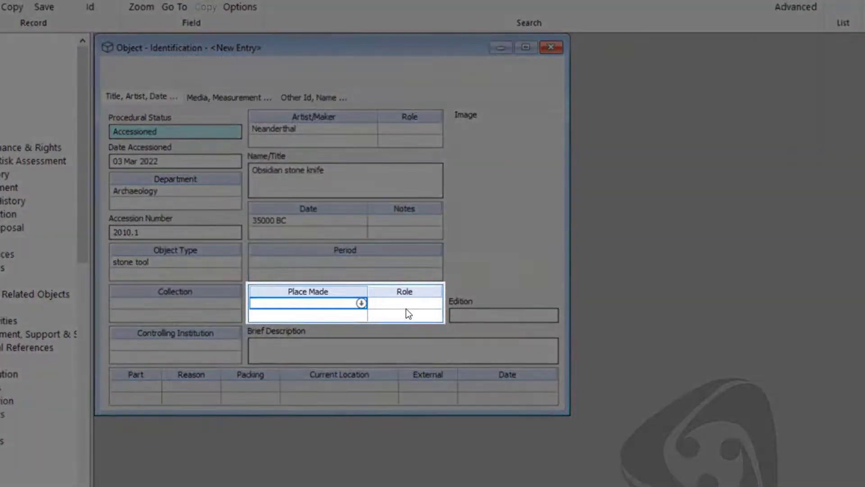
pyautogui.write('Italy')
pyautogui.press('Tab')
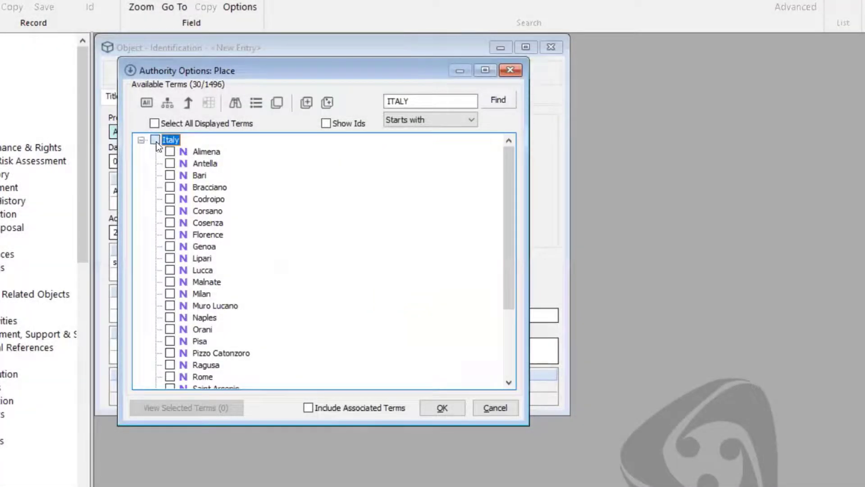
pyautogui.click(155, 140)
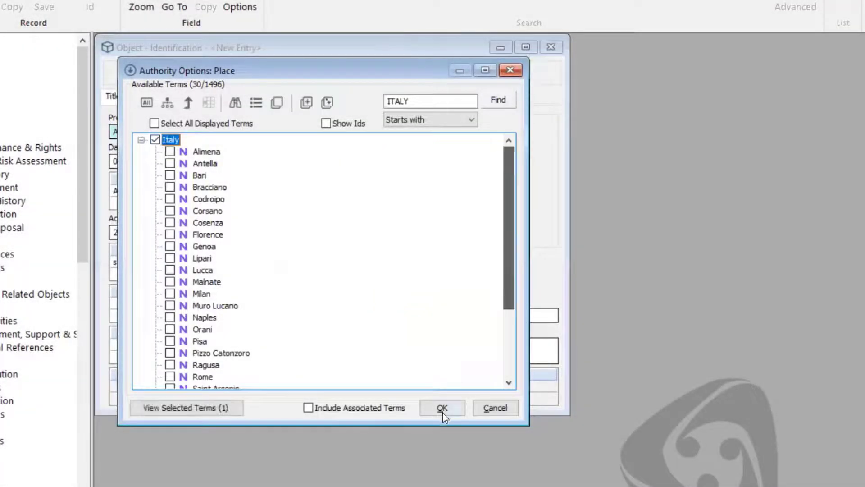
pyautogui.click(442, 411)
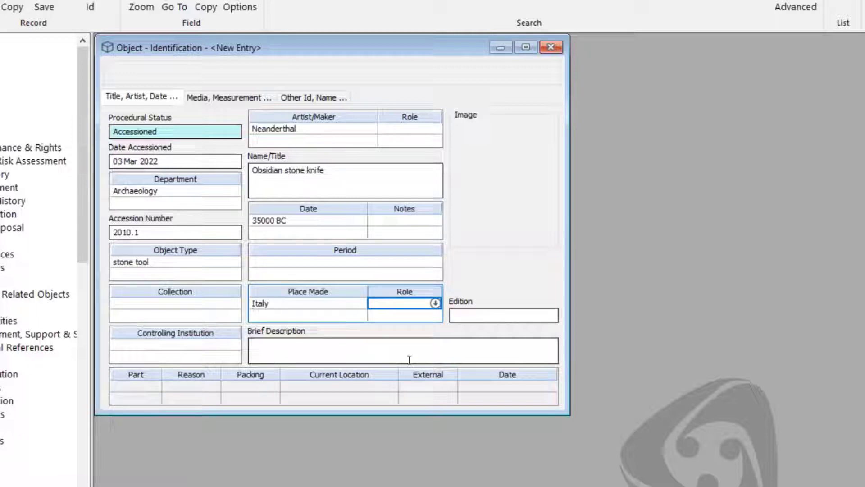
# - Type the Brief Description 'Obsidian stone knife with wear on one side and small chunk missing near the tip.'
pyautogui.click(409, 359)
pyautogui.write('Obsidian ')
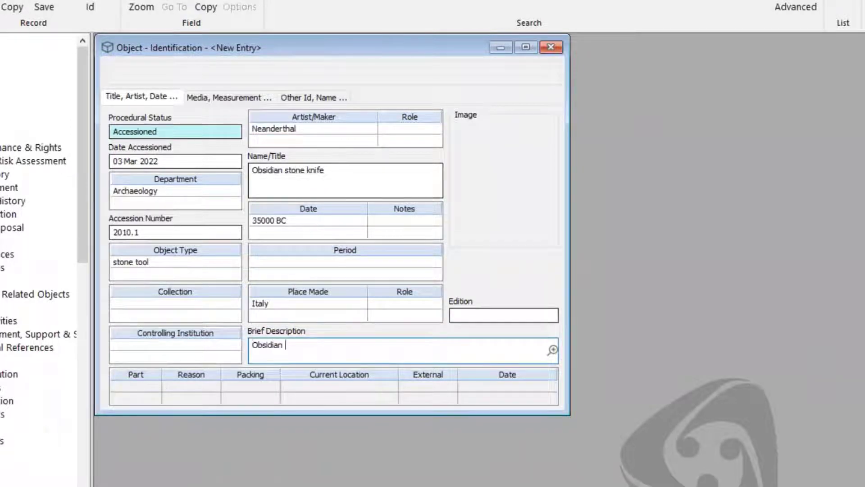
pyautogui.write('stone knife')
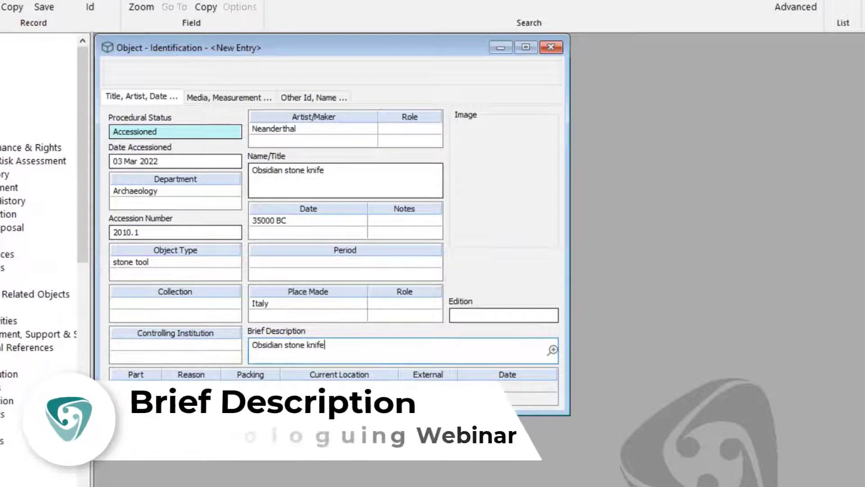
pyautogui.write(' with wear on ')
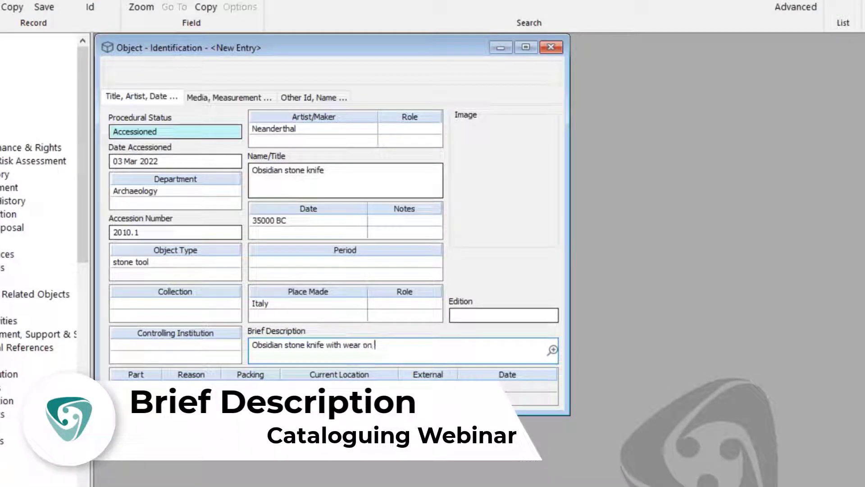
pyautogui.write('one sid')
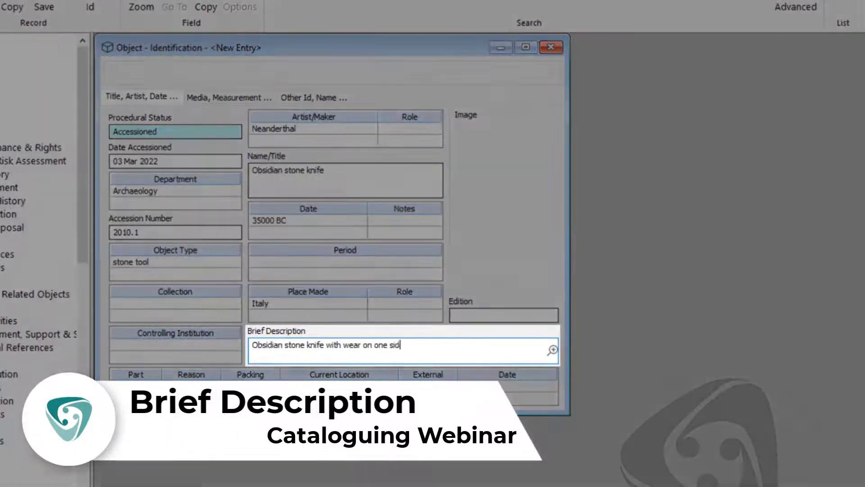
pyautogui.write('e and smal')
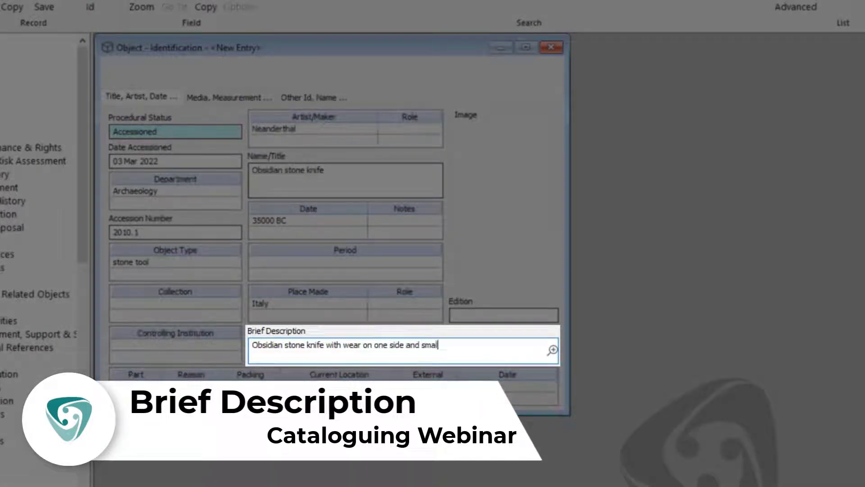
pyautogui.write('l chunk missing')
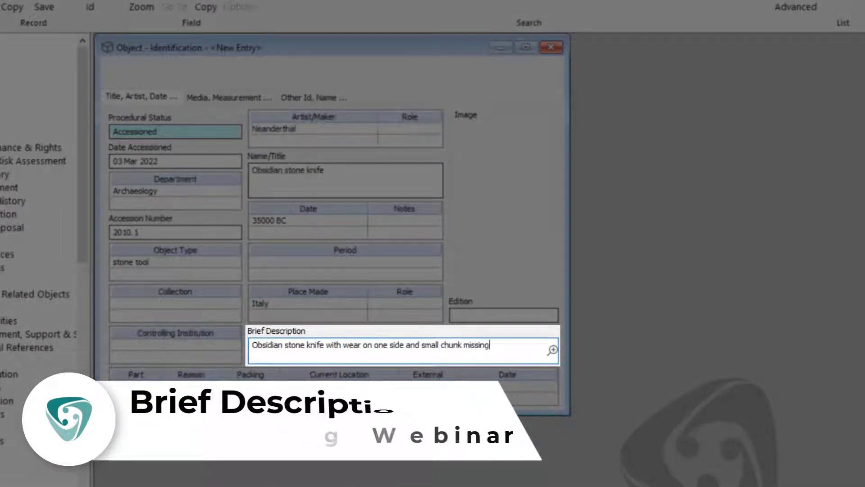
pyautogui.write(' near th')
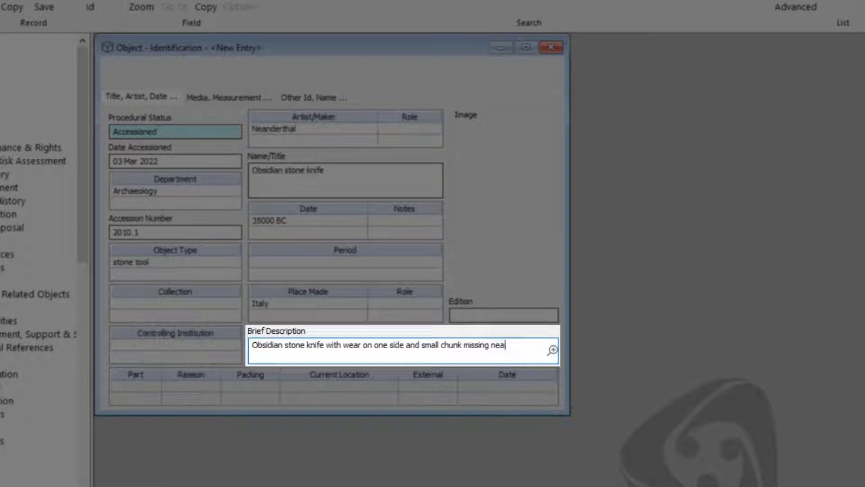
pyautogui.write('e tip.')
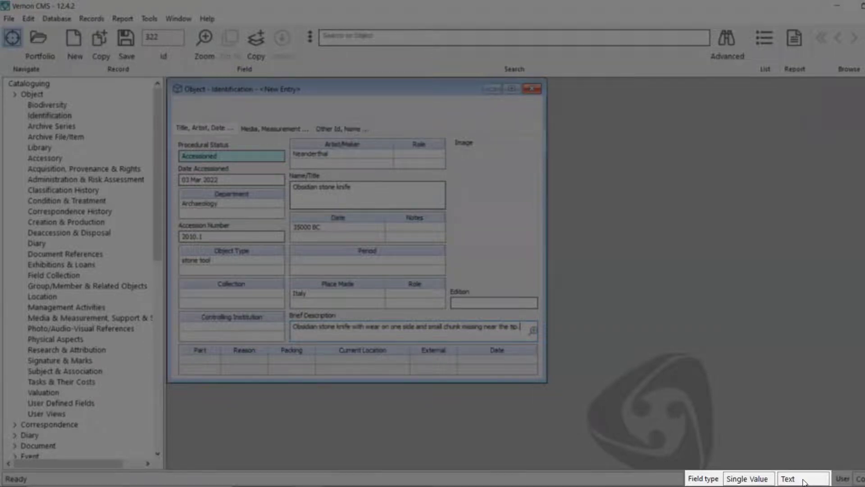
pyautogui.hotkey('shift', 'Tab')
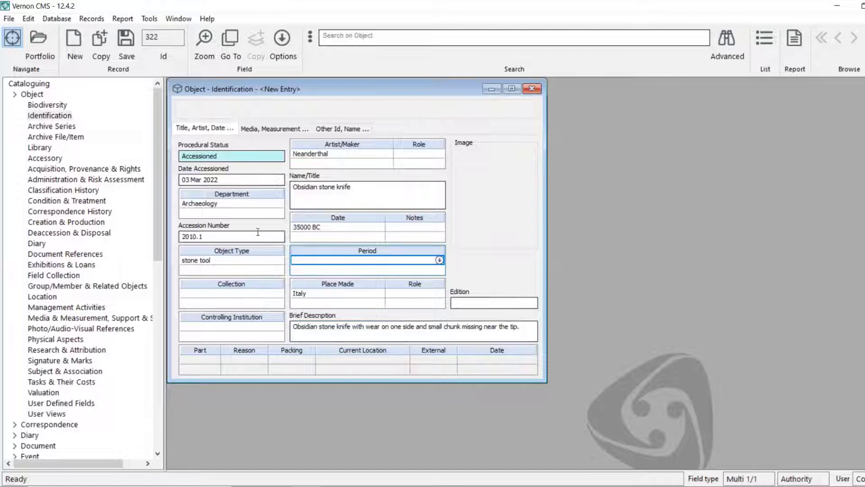
pyautogui.hotkey('shift', 'Tab')
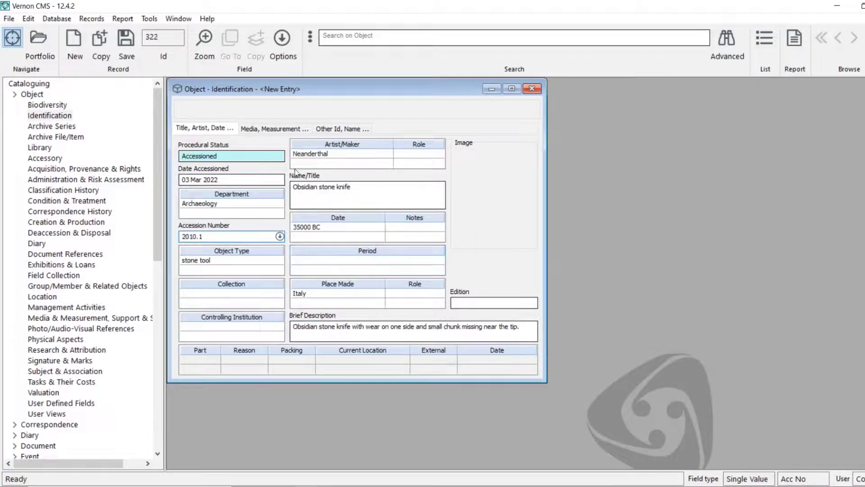
pyautogui.hotkey('shift', 'Tab')
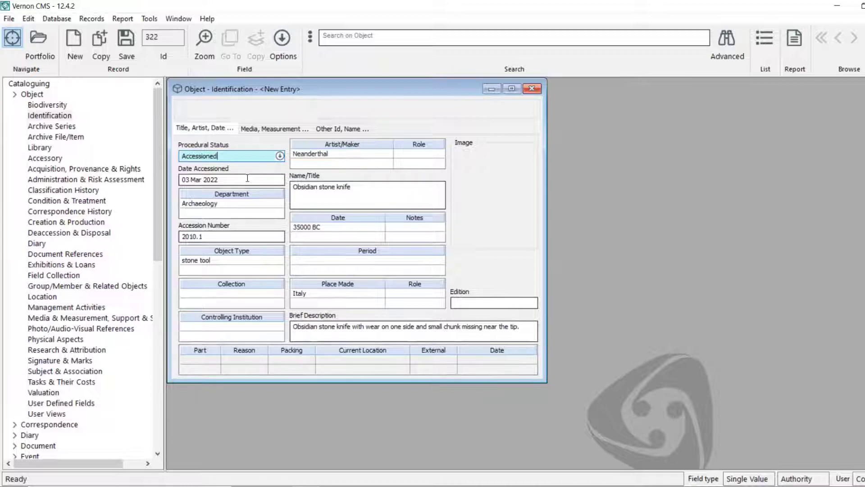
pyautogui.press('Tab')
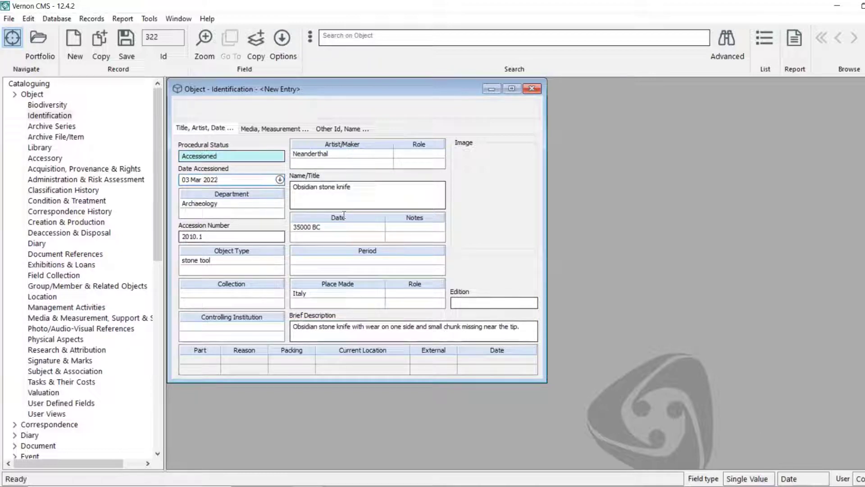
pyautogui.press('Tab')
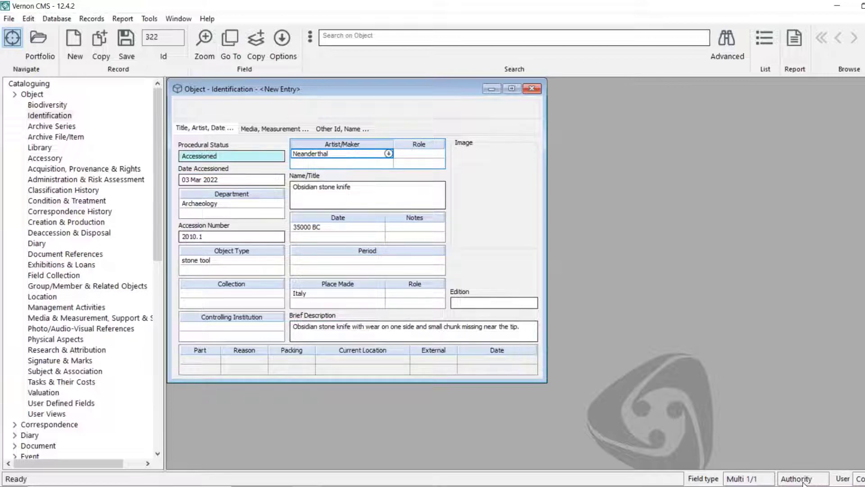
pyautogui.click(512, 331)
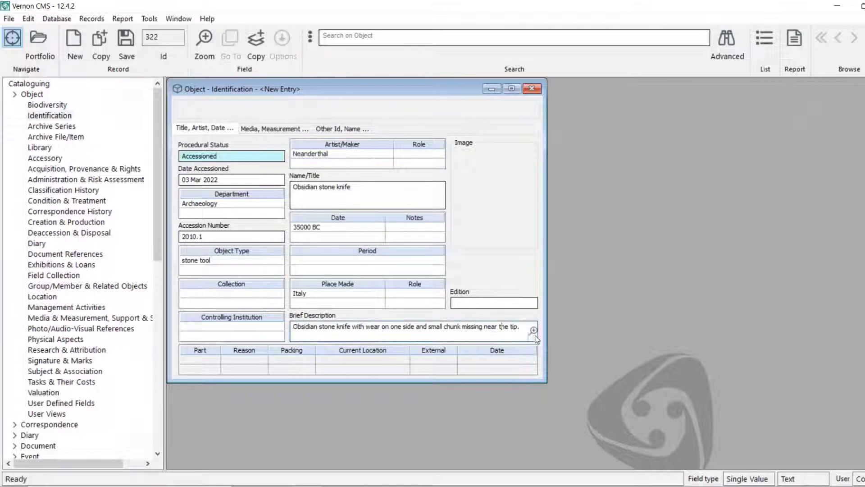
# - Open the Brief Description in an enlarged zOOm window and try larger and smaller font sizes
pyautogui.click(533, 331)
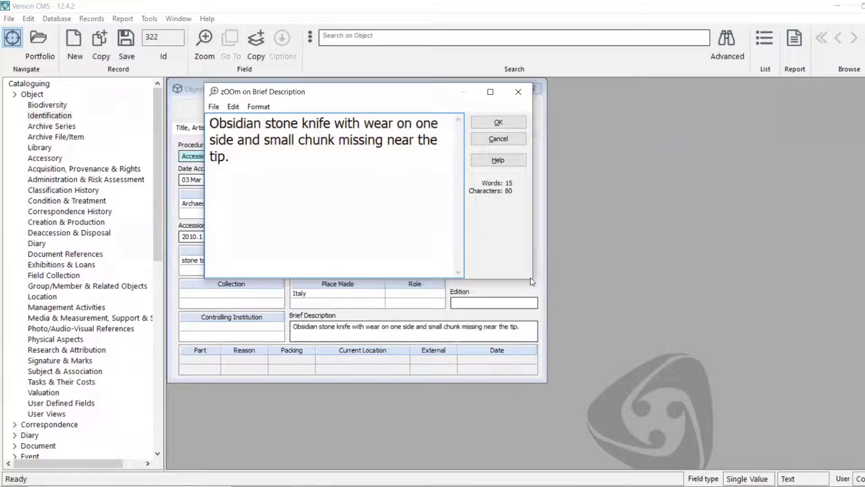
pyautogui.moveTo(531, 278); pyautogui.dragTo(713, 353)
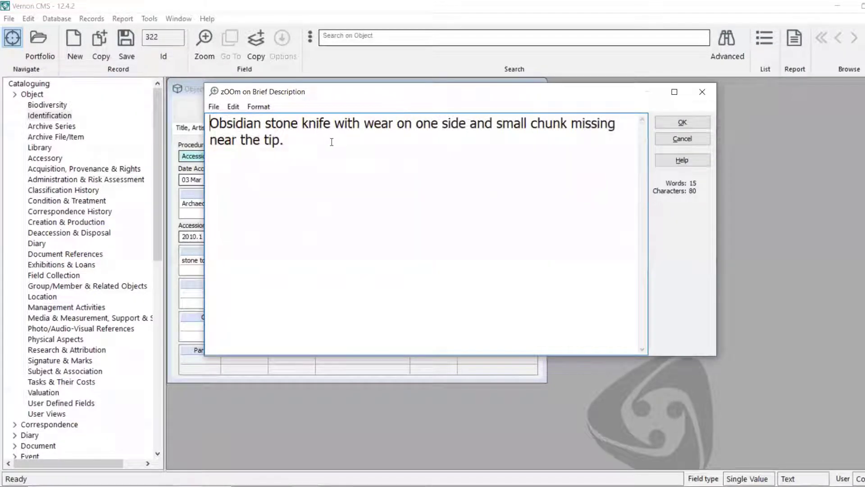
pyautogui.click(264, 106)
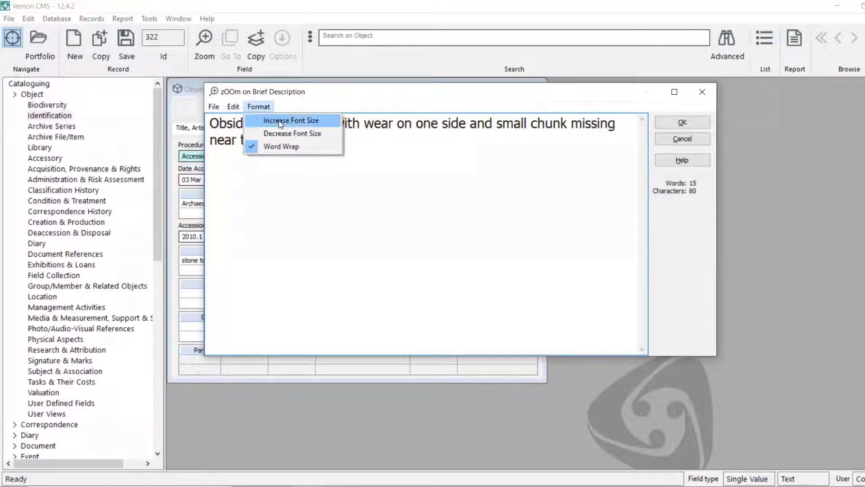
pyautogui.click(280, 121)
pyautogui.click(265, 107)
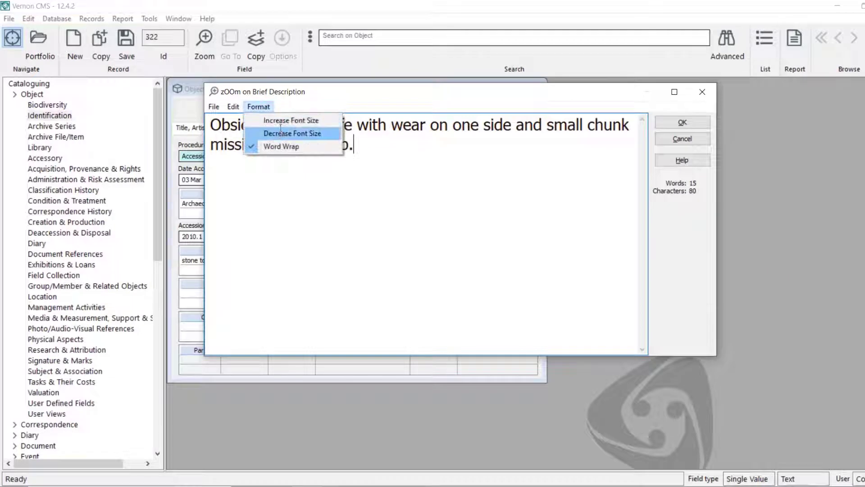
pyautogui.click(281, 132)
# - Adjust the zOOm text size with repeated Decrease and Increase Font Size, ending larger
pyautogui.click(258, 106)
pyautogui.click(280, 133)
pyautogui.click(256, 107)
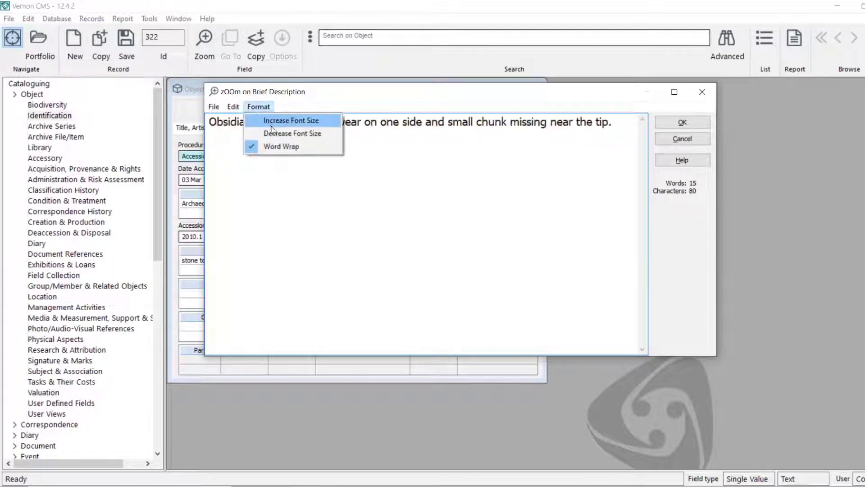
pyautogui.click(272, 131)
pyautogui.click(256, 106)
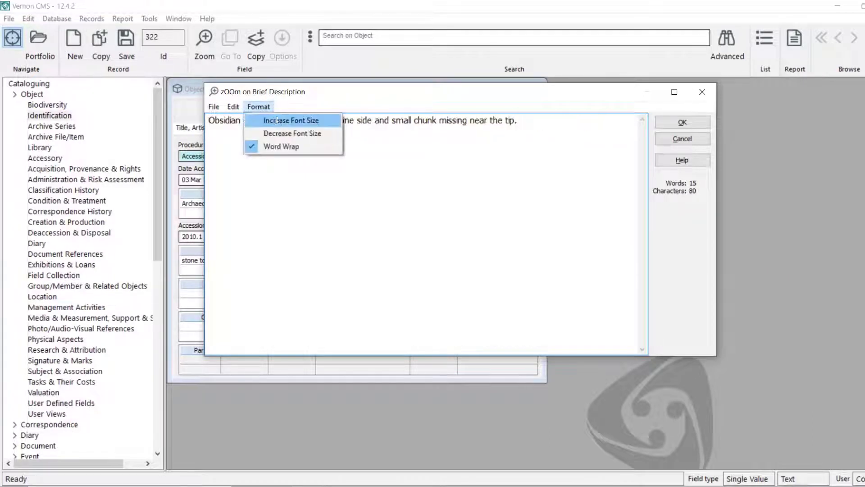
pyautogui.click(277, 121)
pyautogui.click(259, 107)
pyautogui.click(274, 121)
pyautogui.click(258, 107)
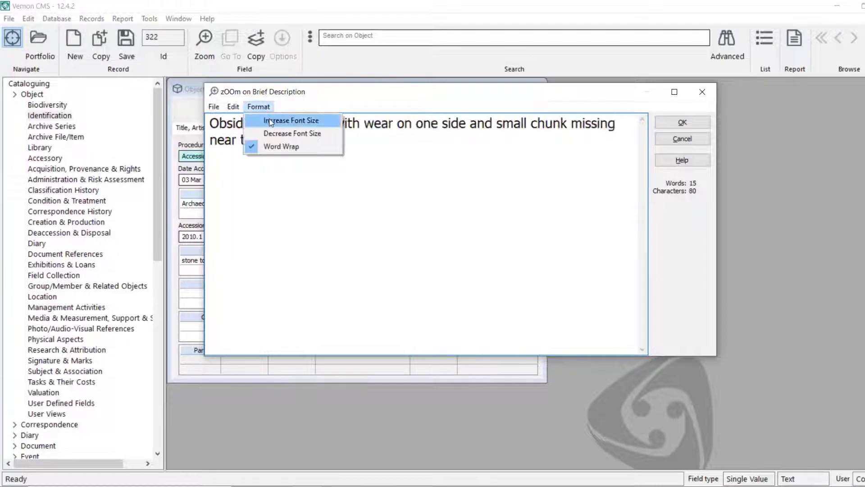
pyautogui.click(271, 120)
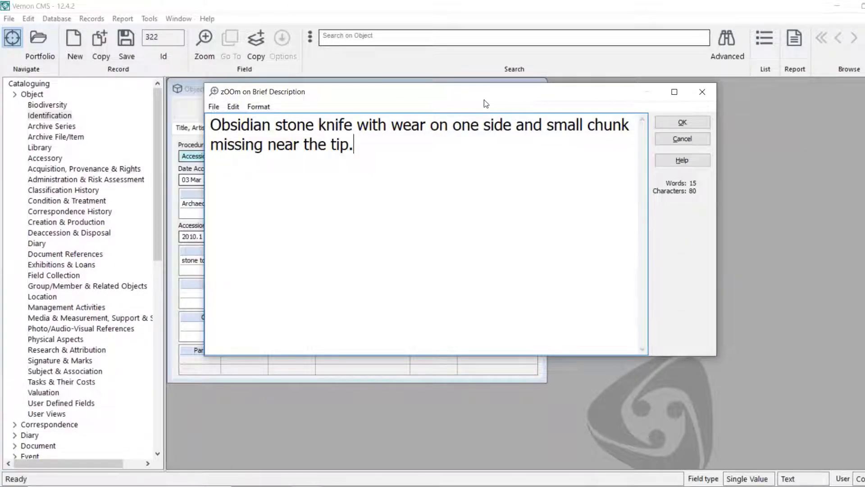
# - Reposition, maximize and restore the zOOm window, then look through its Edit menu
pyautogui.moveTo(484, 102); pyautogui.dragTo(474, 72)
pyautogui.click(664, 72)
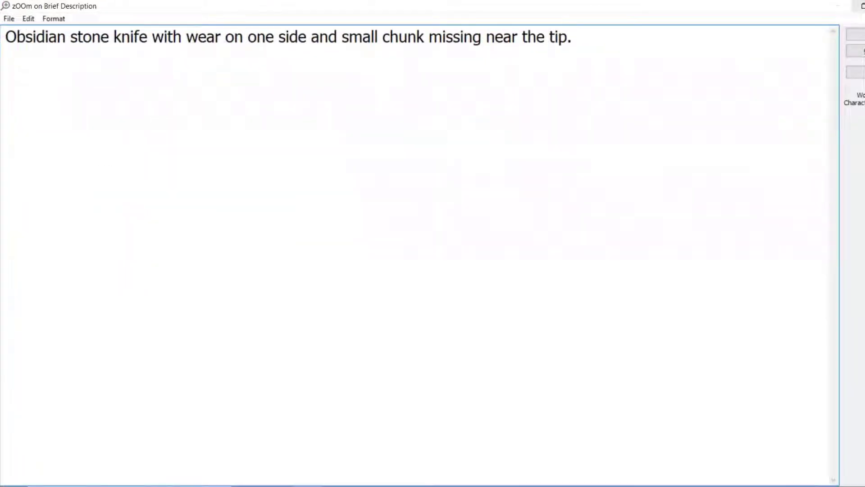
pyautogui.click(861, 5)
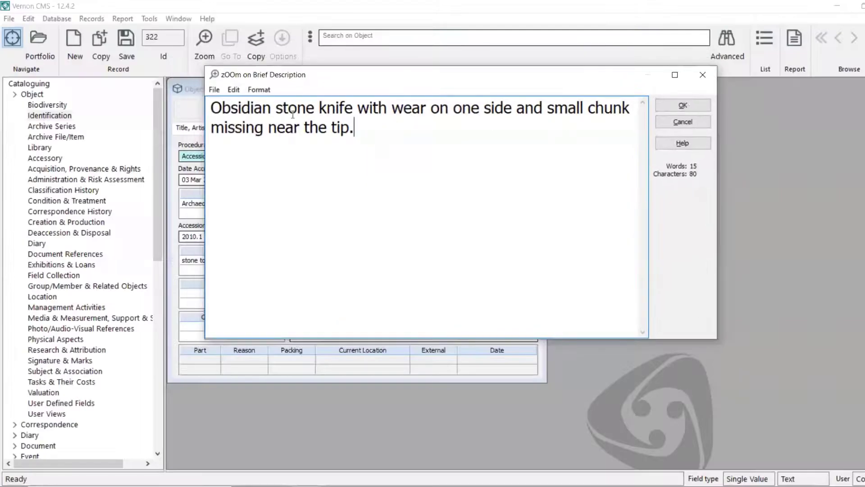
pyautogui.click(215, 90)
pyautogui.moveTo(233, 90)
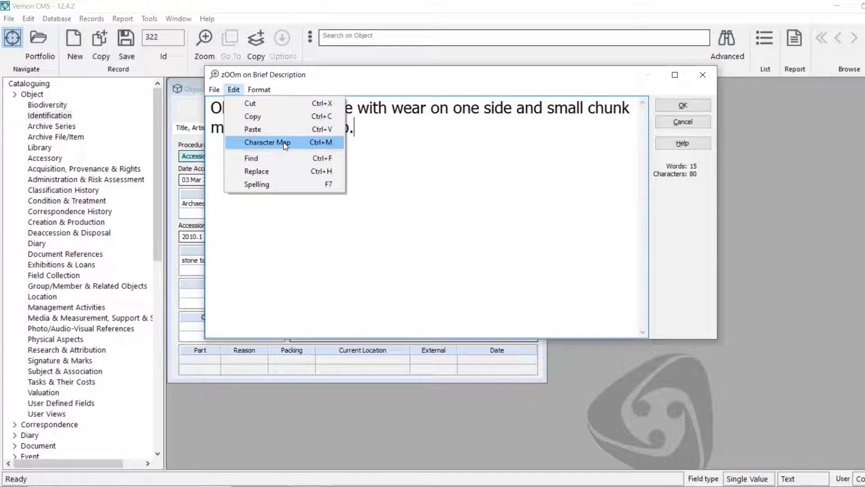
# - Copy the capital A with macron (Ā) from Character Map
pyautogui.click(283, 143)
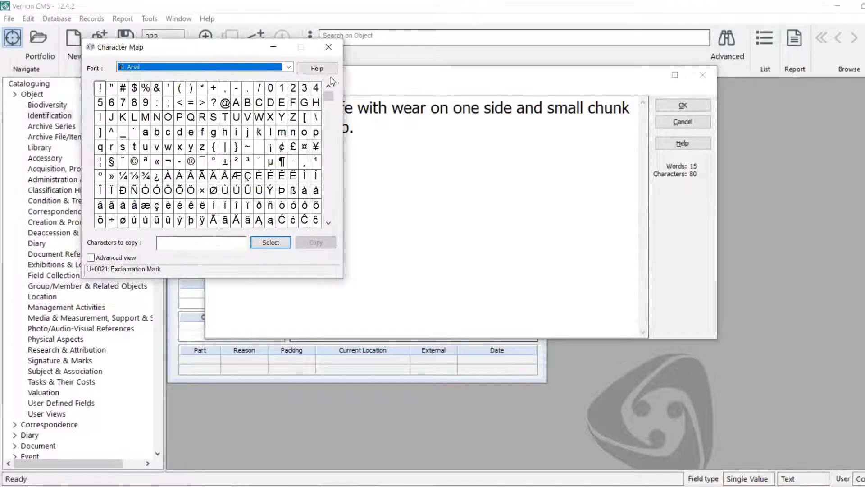
pyautogui.moveTo(329, 99)
pyautogui.mouseDown()
pyautogui.moveTo(333, 214)
pyautogui.moveTo(338, 90)
pyautogui.mouseUp()
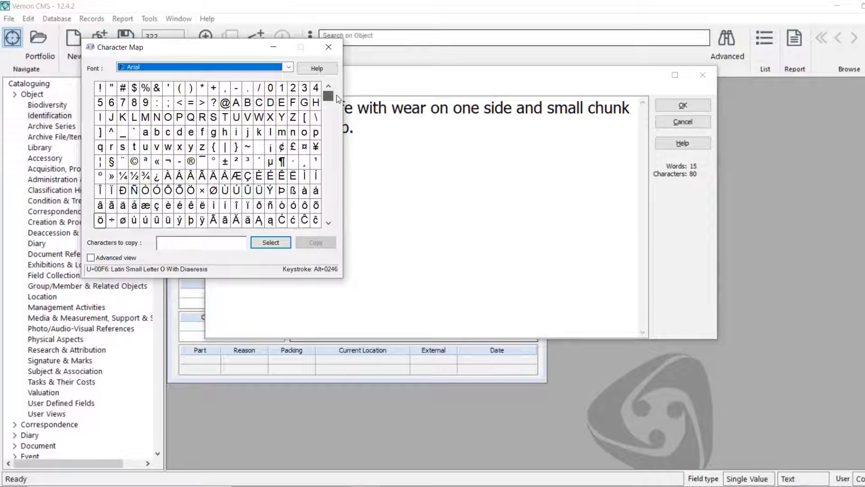
pyautogui.scroll(-3, 219, 179)
pyautogui.click(216, 178)
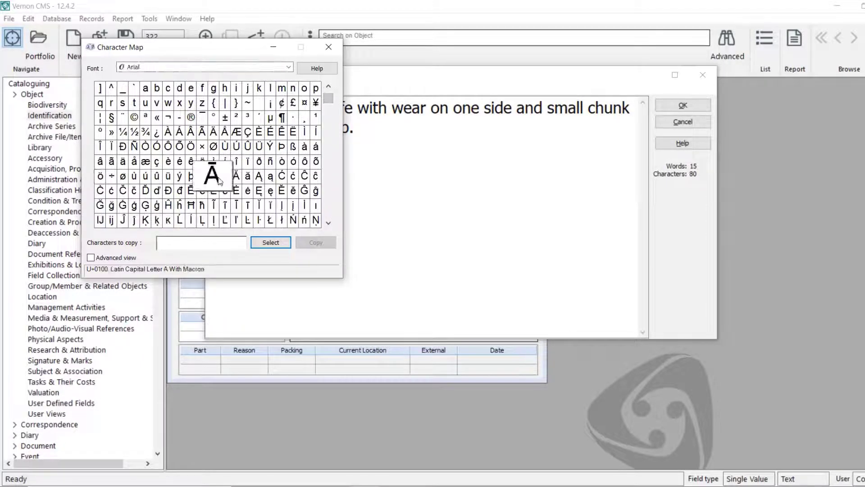
pyautogui.moveTo(211, 179); pyautogui.dragTo(164, 246)
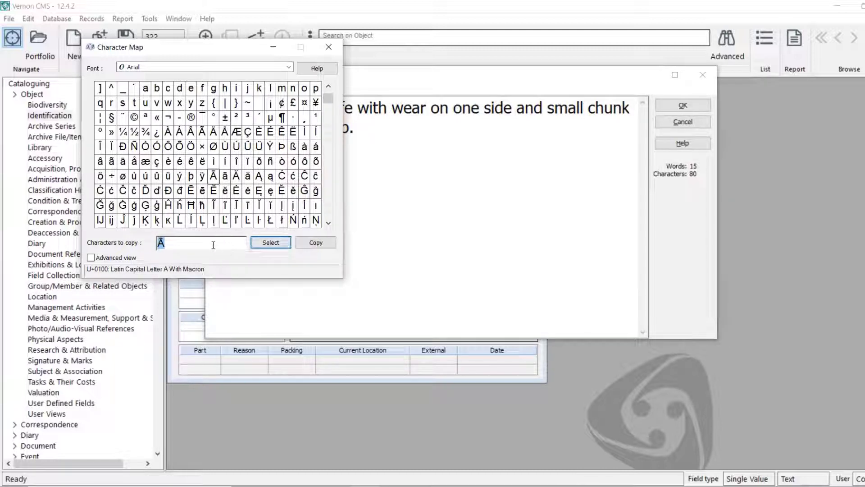
pyautogui.click(315, 242)
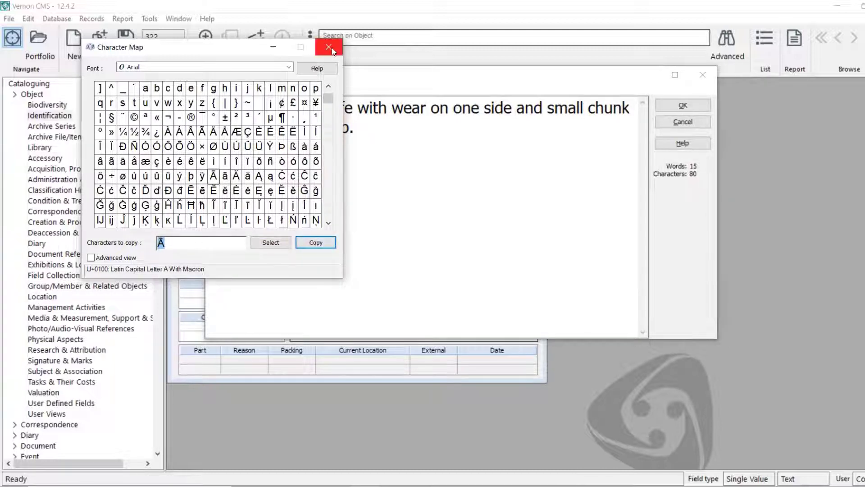
# - Paste Ā after 'tip.', delete it again, and confirm the zOOm description
pyautogui.click(408, 143)
pyautogui.hotkey('ctrl', 'v')
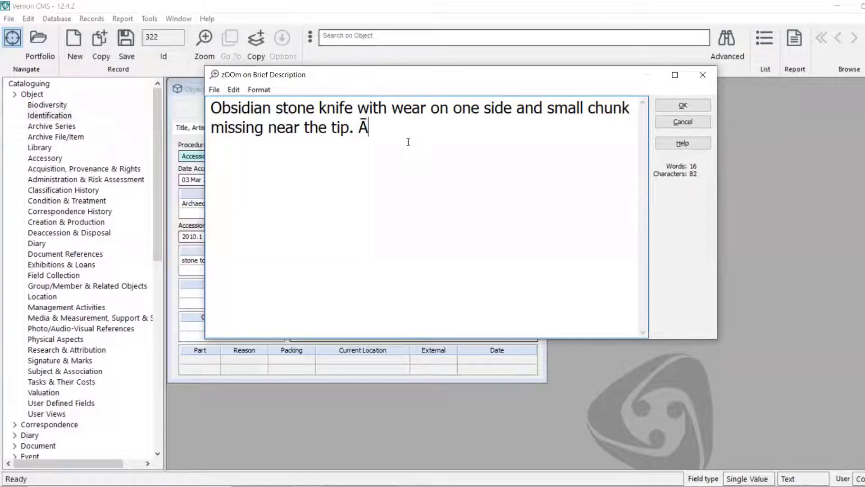
pyautogui.hotkey('alt', 'Tab')
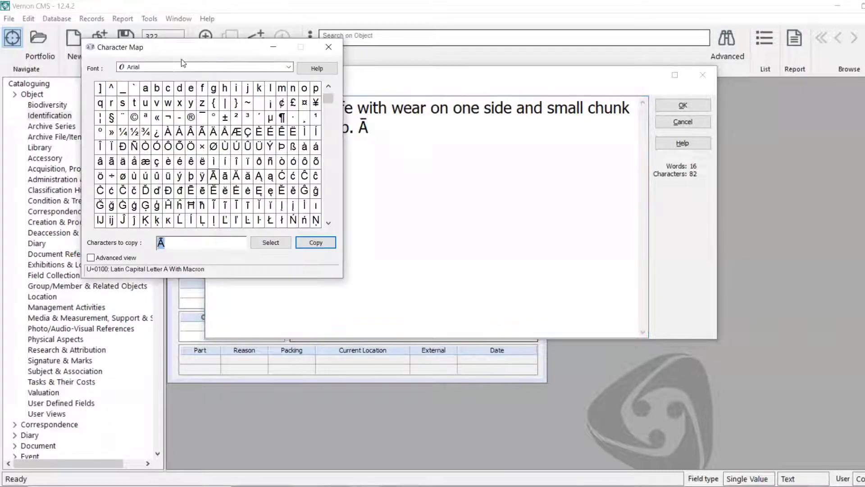
pyautogui.moveTo(330, 101); pyautogui.dragTo(332, 89)
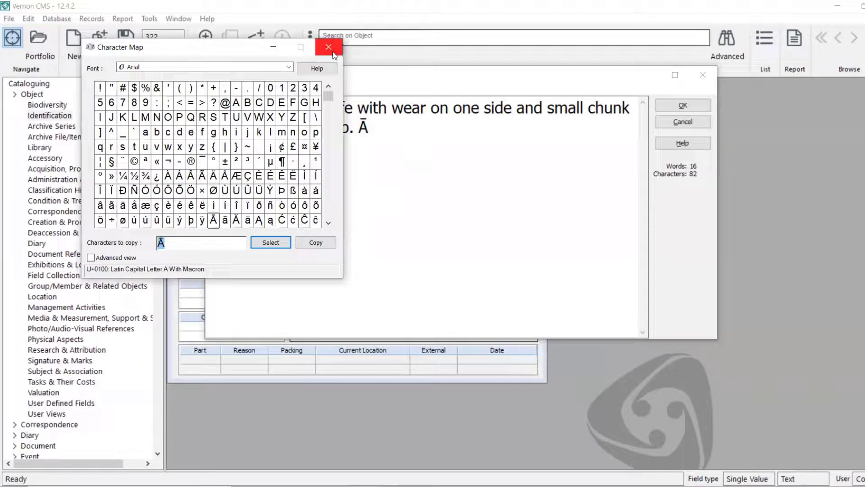
pyautogui.click(390, 129)
pyautogui.press('BackSpace')
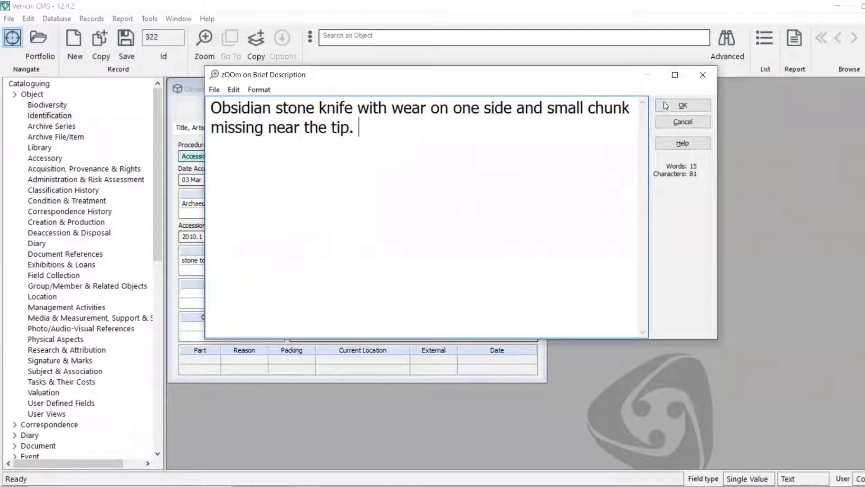
pyautogui.click(680, 105)
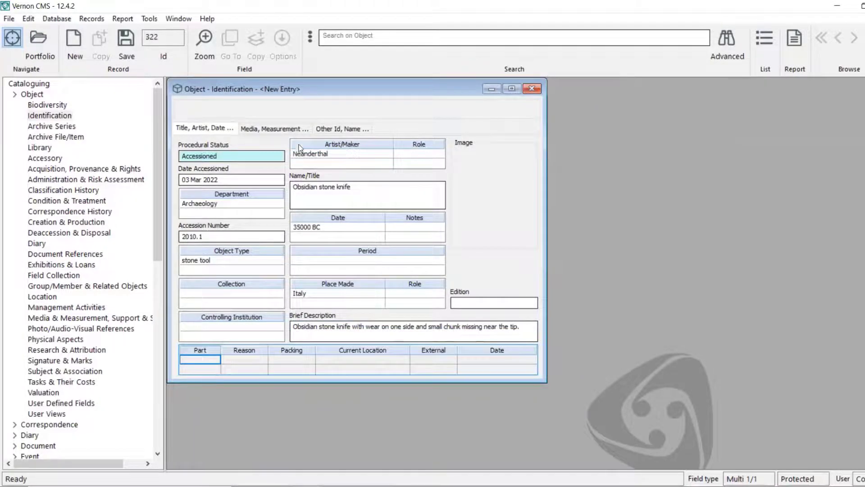
# - Switch to the Media, Measurement page and select the first Object Part cell
pyautogui.click(288, 131)
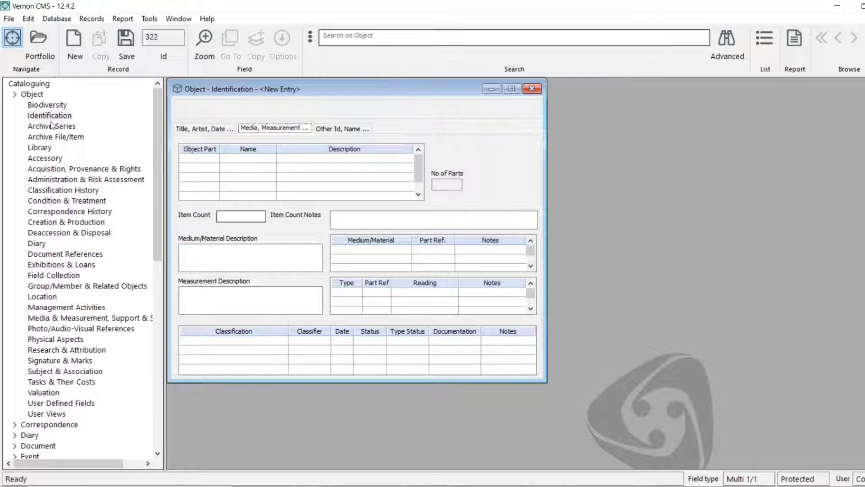
pyautogui.click(209, 158)
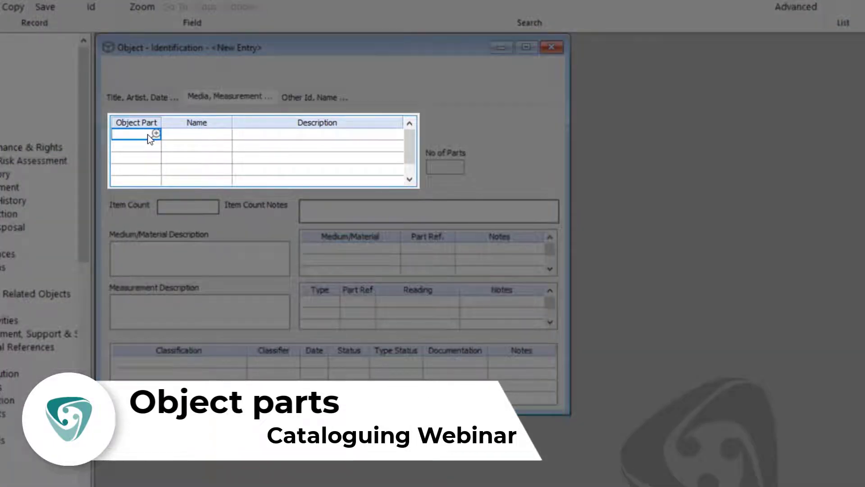
# - Add object part rows a, b and c to the Object Part grid
pyautogui.write('a')
pyautogui.press('Return')
pyautogui.write('b')
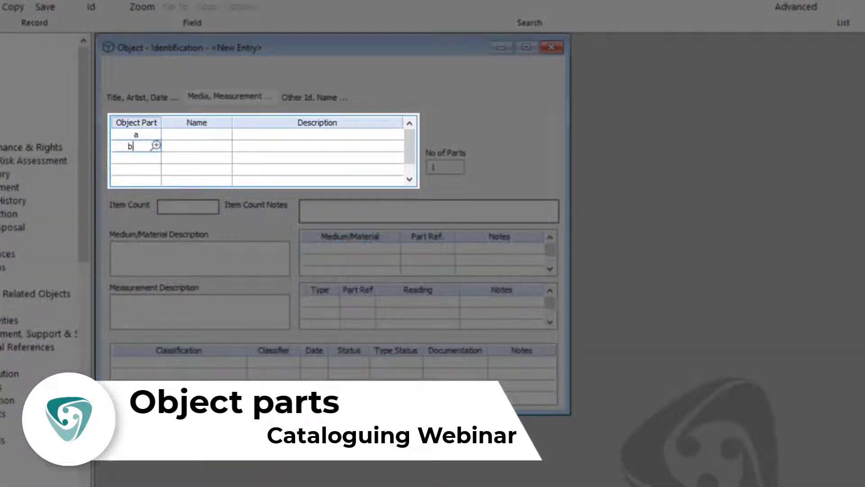
pyautogui.press('Return')
pyautogui.write('c')
pyautogui.click(150, 142)
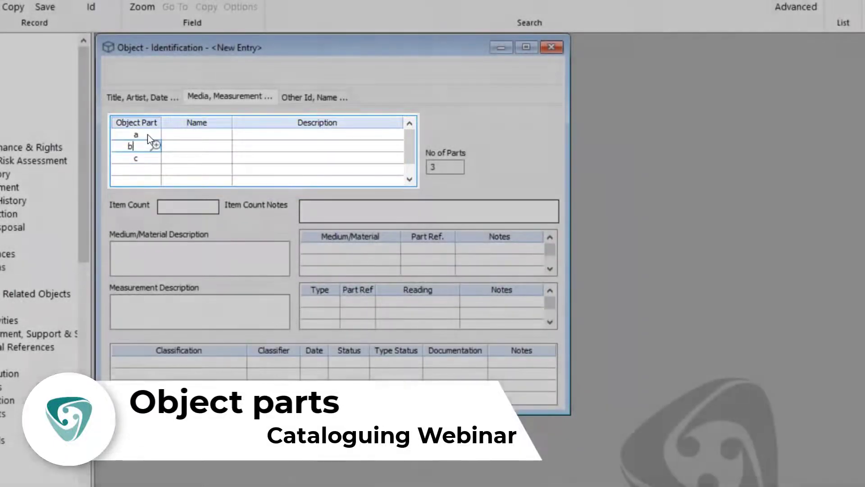
pyautogui.click(149, 135)
# - Name part a 'teapot' with the description 'Teapot'
pyautogui.click(203, 135)
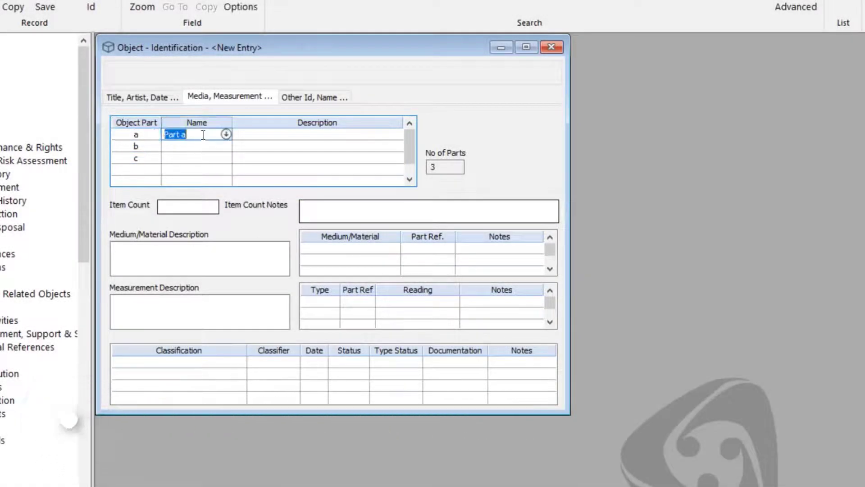
pyautogui.write('teapot')
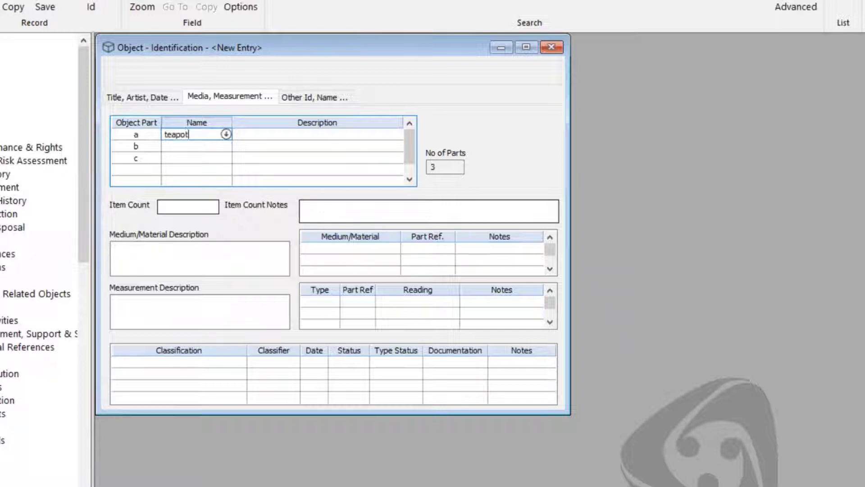
pyautogui.press('Tab')
pyautogui.write('Teapot')
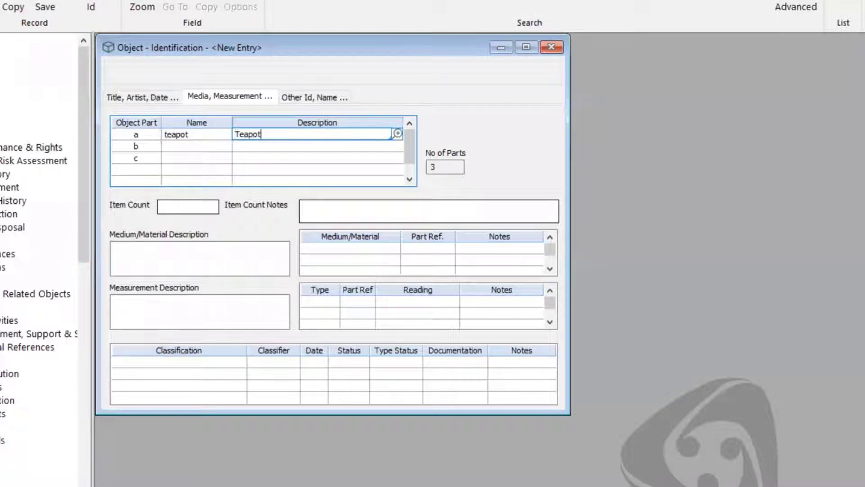
pyautogui.press('Tab')
# - Name part b 'lid' ('teapot lid') and part c 'spout' ('broken spout from teapot')
pyautogui.press('Tab')
pyautogui.write('lid')
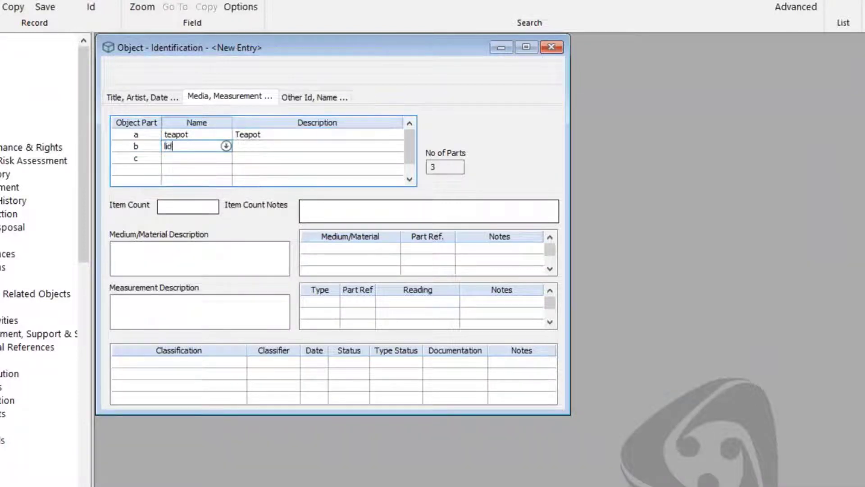
pyautogui.press('Tab')
pyautogui.write('teapot lid')
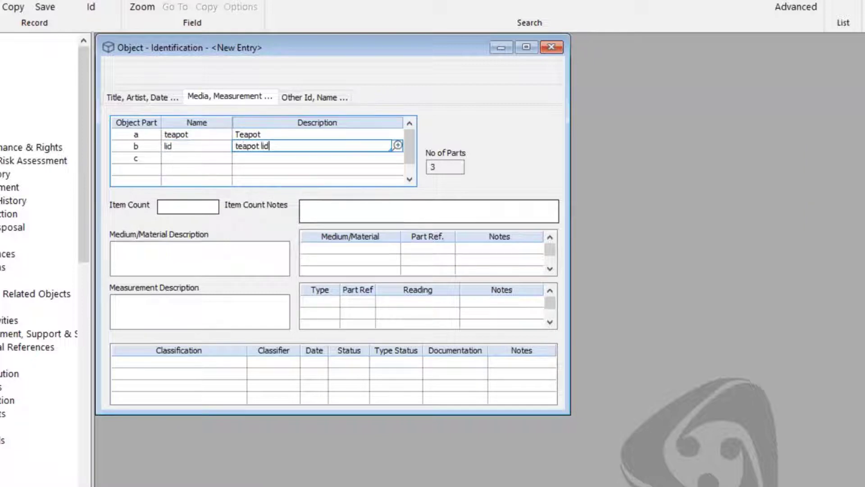
pyautogui.press('Tab')
pyautogui.press('Tab')
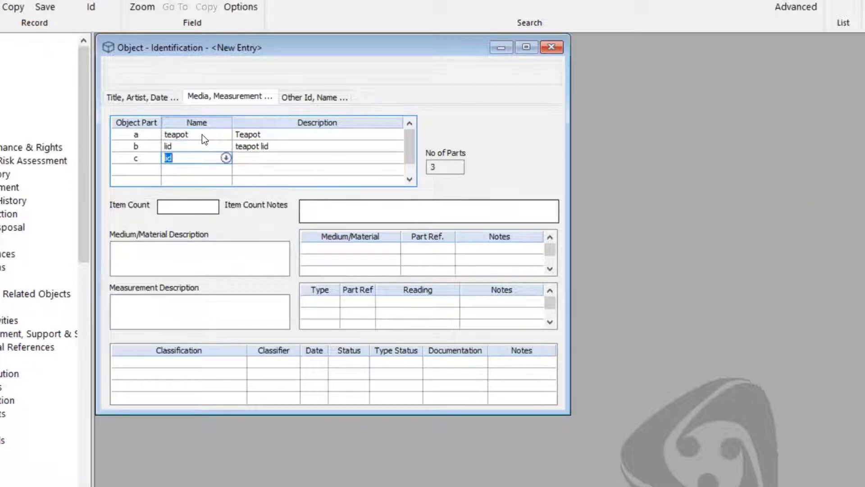
pyautogui.write('spout')
pyautogui.press('Tab')
pyautogui.write('broke')
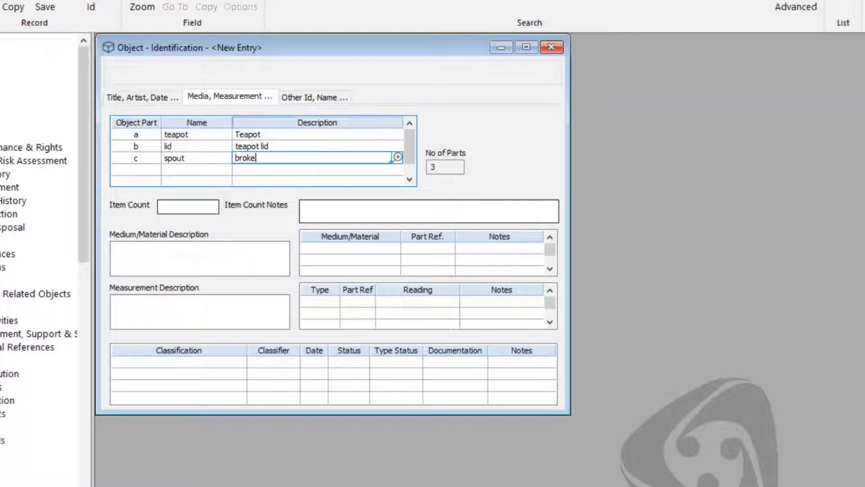
pyautogui.write('n spout from teapot')
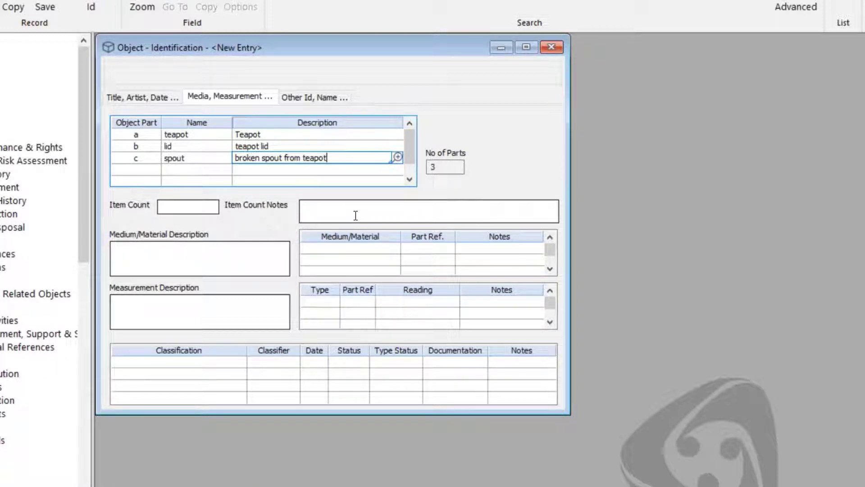
# - Erase the 'Teapot' description from part a
pyautogui.click(160, 134)
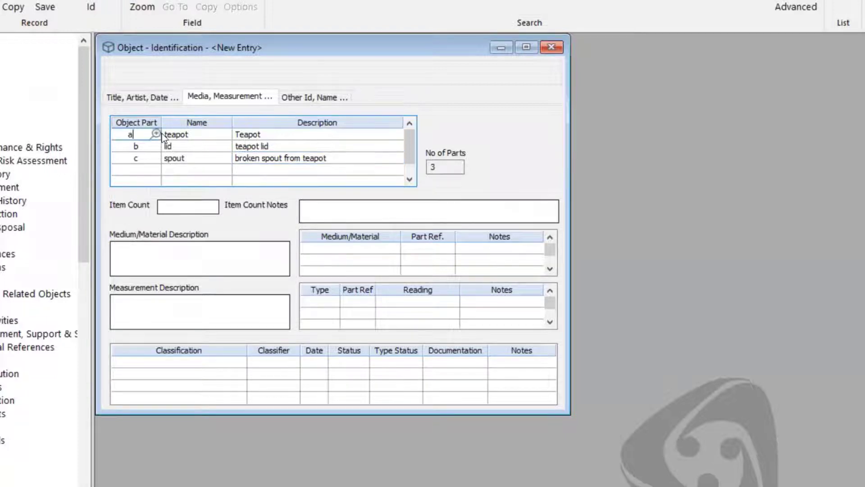
pyautogui.click(279, 132)
pyautogui.click(210, 136)
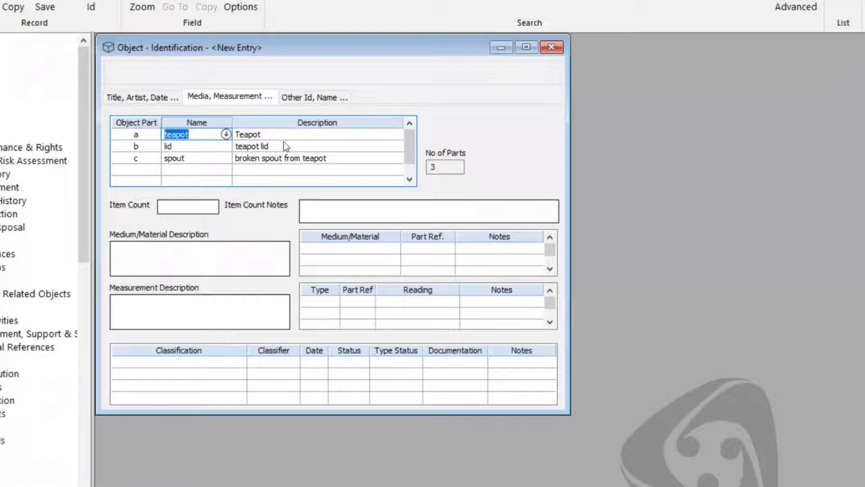
pyautogui.click(281, 134)
pyautogui.click(197, 135)
pyautogui.click(308, 131)
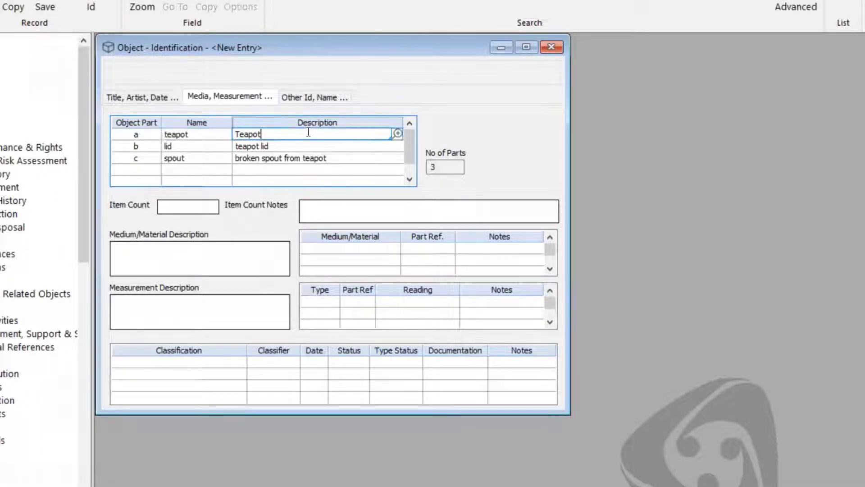
pyautogui.press('BackSpace')
pyautogui.press('BackSpace')
pyautogui.press('BackSpace')
pyautogui.press('BackSpace')
pyautogui.press('BackSpace')
pyautogui.press('BackSpace')
pyautogui.click(206, 135)
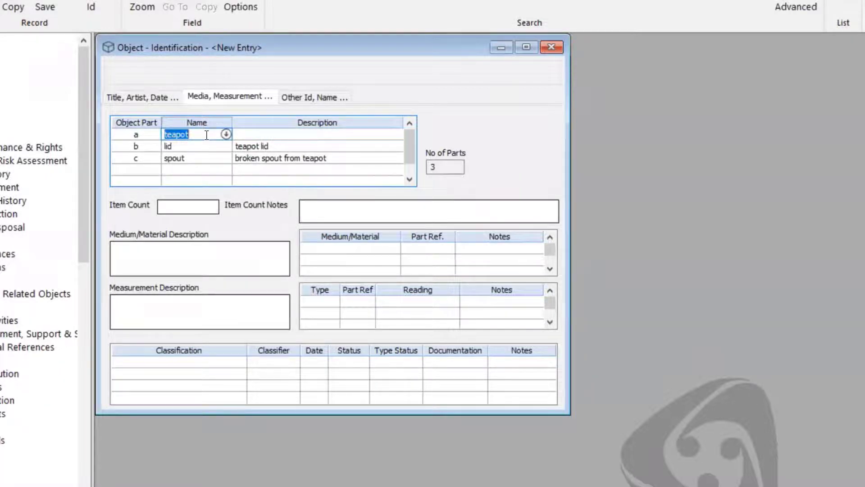
# - Delete all three object part rows, leaving the parts grid and No of Parts empty
pyautogui.click(206, 135)
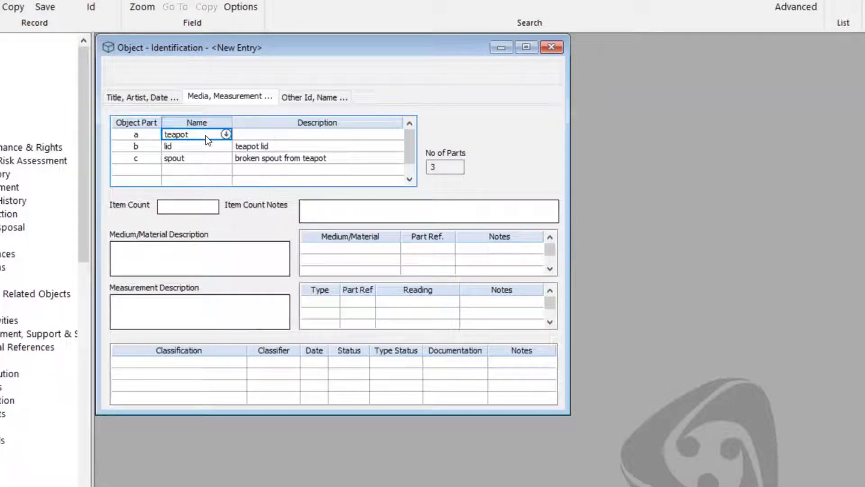
pyautogui.hotkey('ctrl', 'Delete')
pyautogui.hotkey('ctrl', 'Delete')
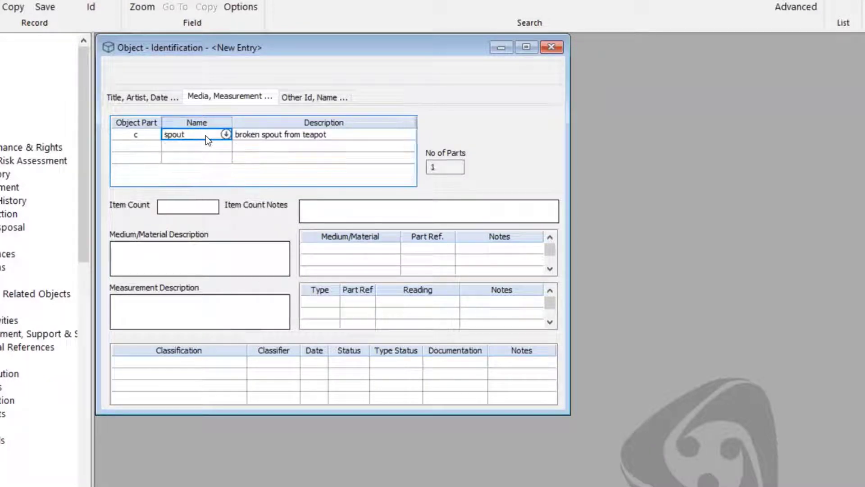
pyautogui.hotkey('ctrl', 'Delete')
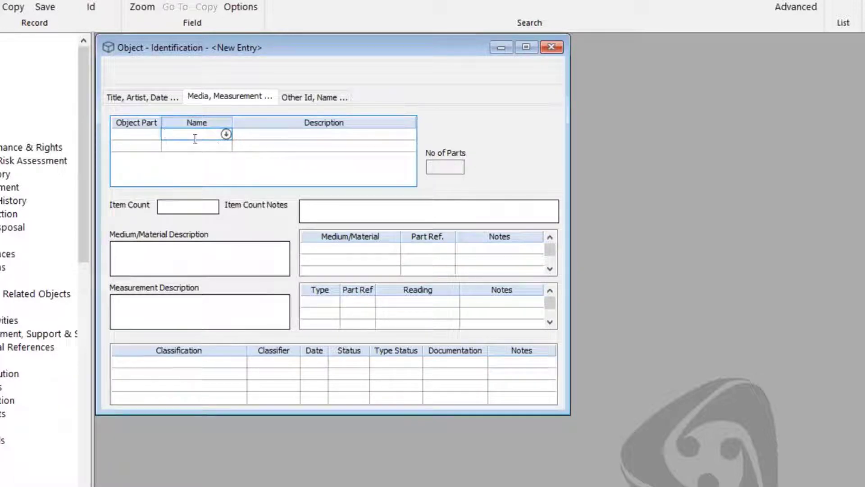
pyautogui.click(288, 135)
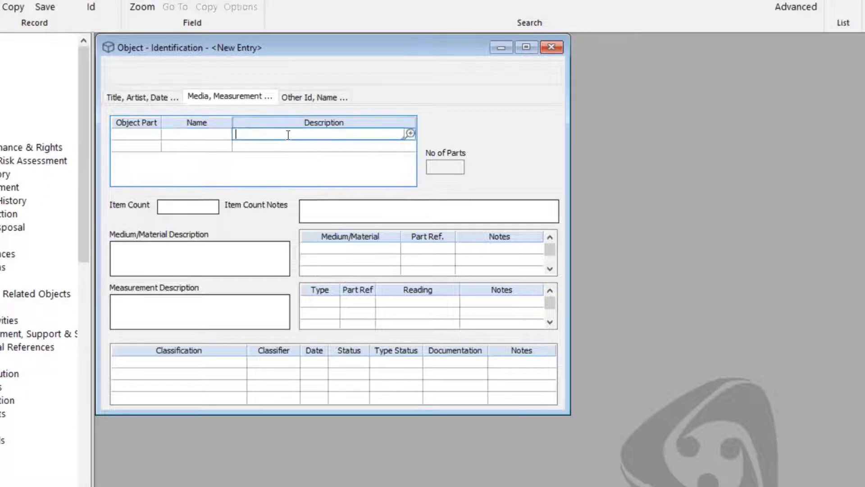
pyautogui.click(187, 136)
pyautogui.click(106, 136)
pyautogui.press('Tab')
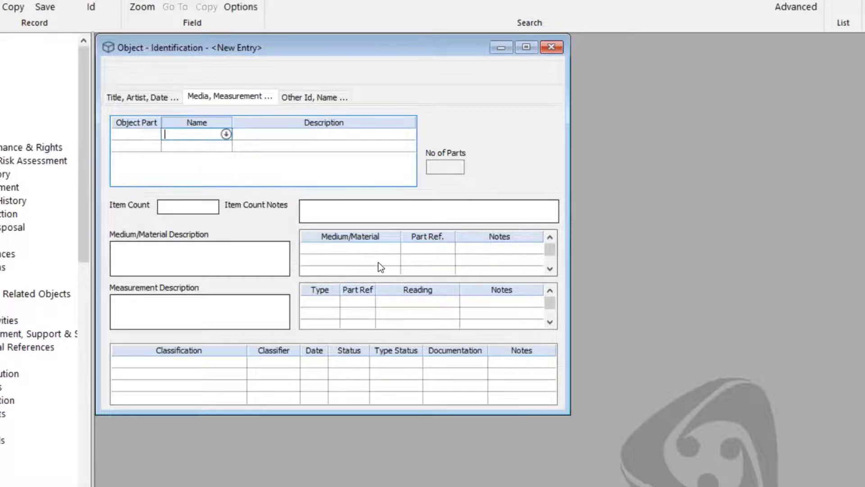
pyautogui.click(372, 247)
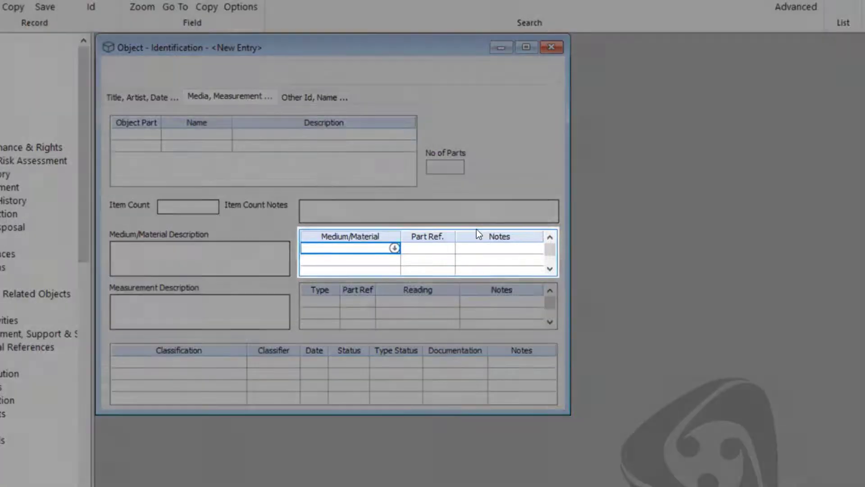
# - Set the object's material to obsidian, chosen from the authority terms
pyautogui.write('obsidian')
pyautogui.press('Tab')
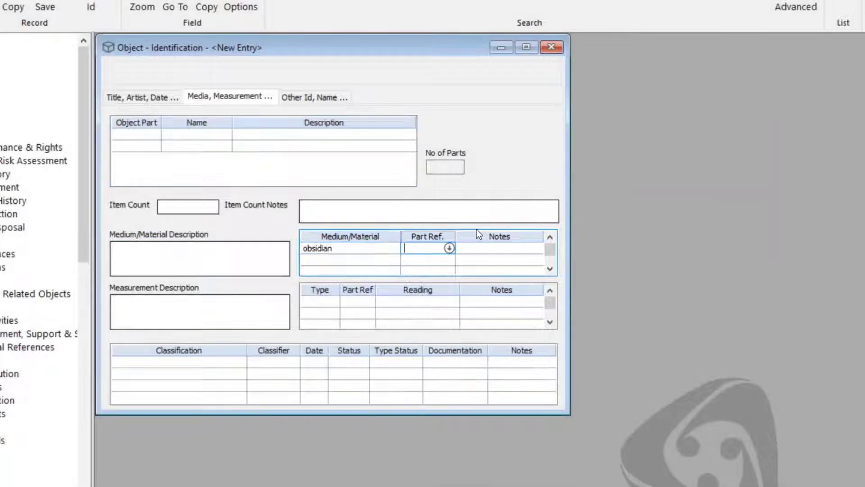
pyautogui.click(156, 140)
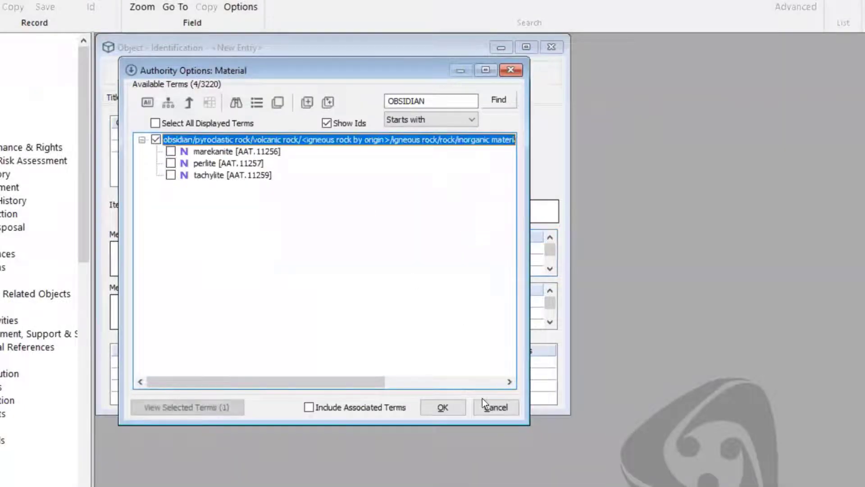
pyautogui.click(442, 407)
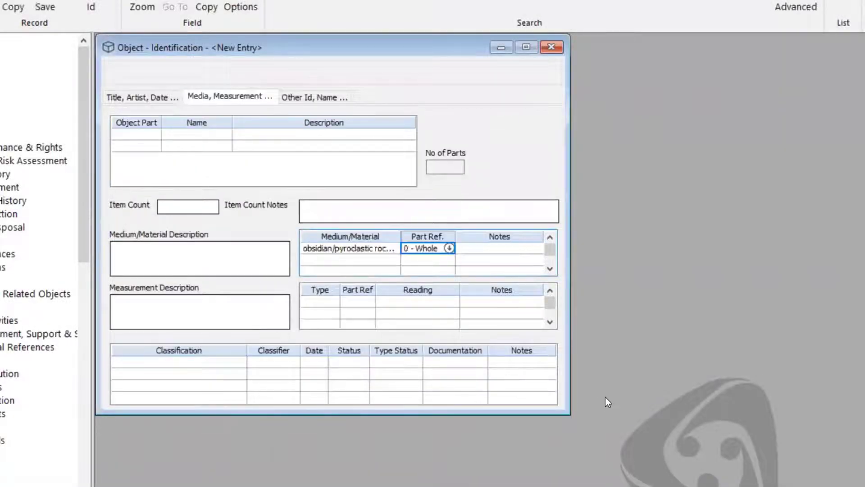
# - Add a Dimensions measurement reading '15 x 7 x 0.5mm (9/16 x 1/4 x")'
pyautogui.click(317, 301)
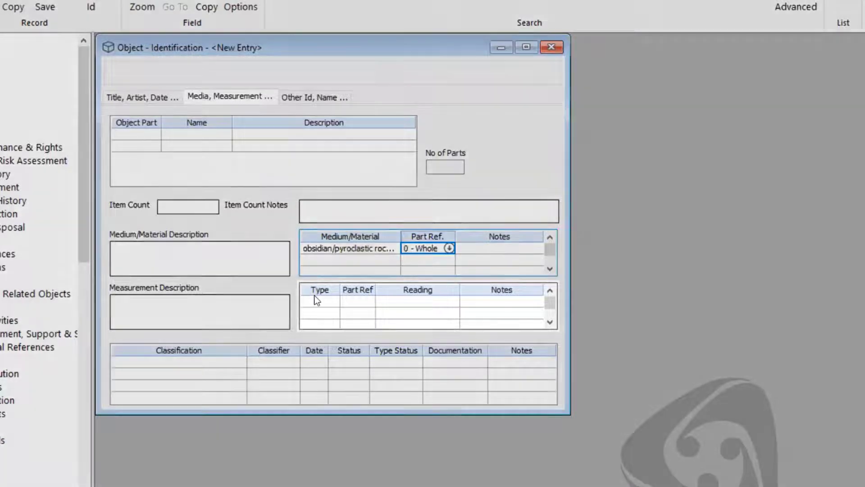
pyautogui.click(333, 300)
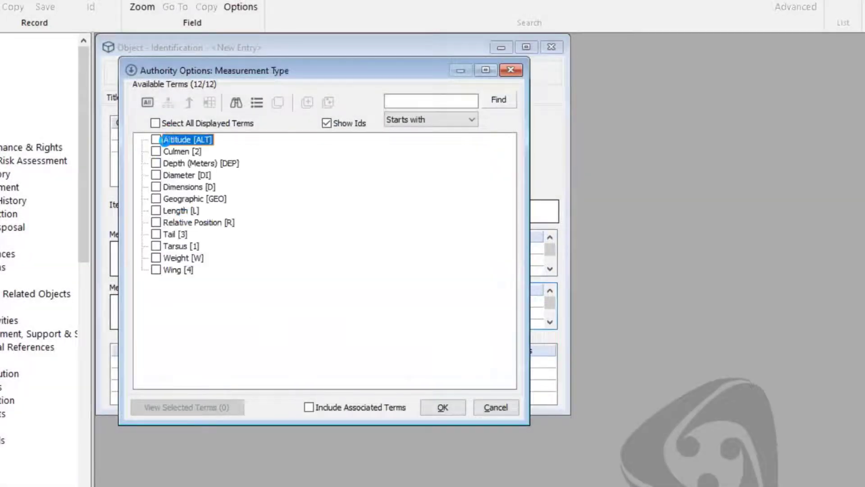
pyautogui.click(156, 187)
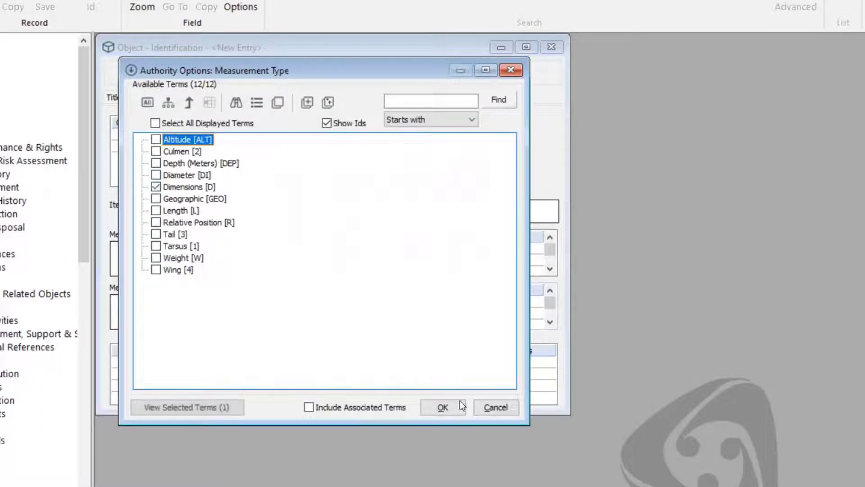
pyautogui.click(440, 407)
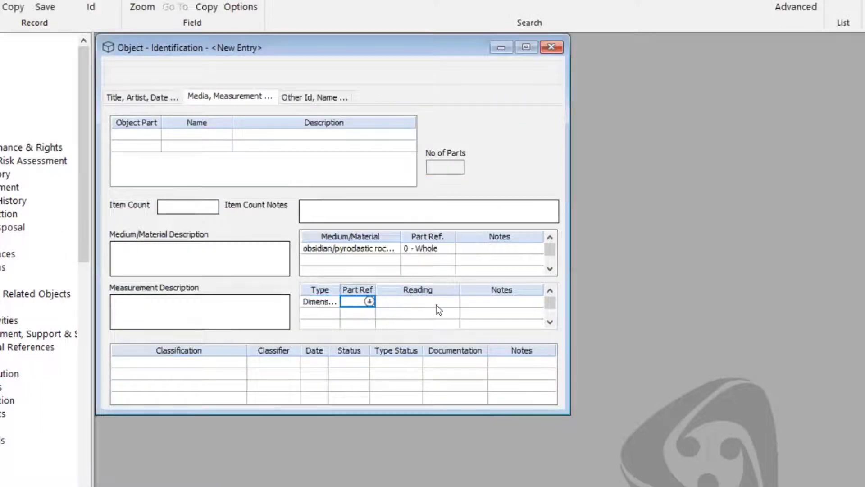
pyautogui.click(436, 305)
pyautogui.write('15 x ')
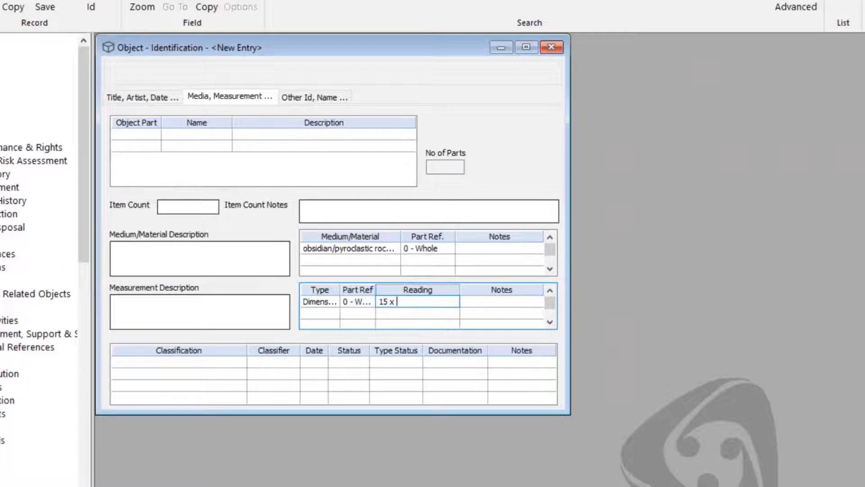
pyautogui.write('7 x')
pyautogui.write(' 0.5mm (9/16 x 1/4 x")')
pyautogui.press('Tab')
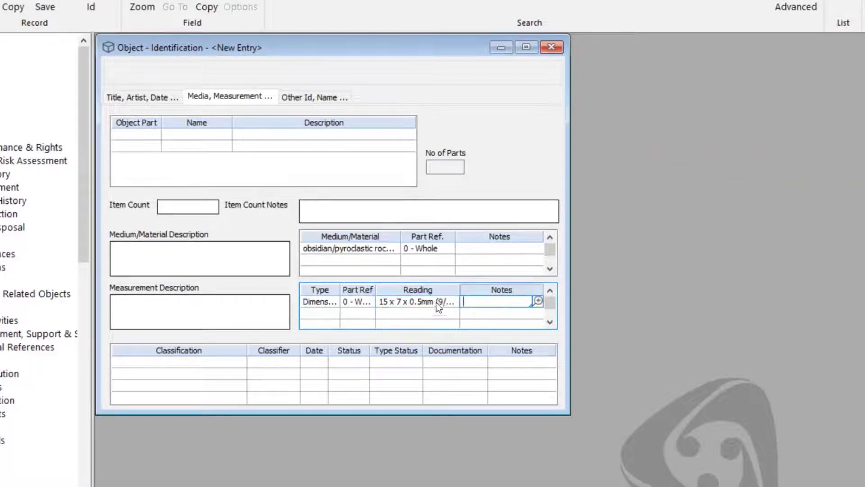
# - Correct the reading's unit from mm to cm, giving 150 x 70 x 5mm
pyautogui.click(421, 304)
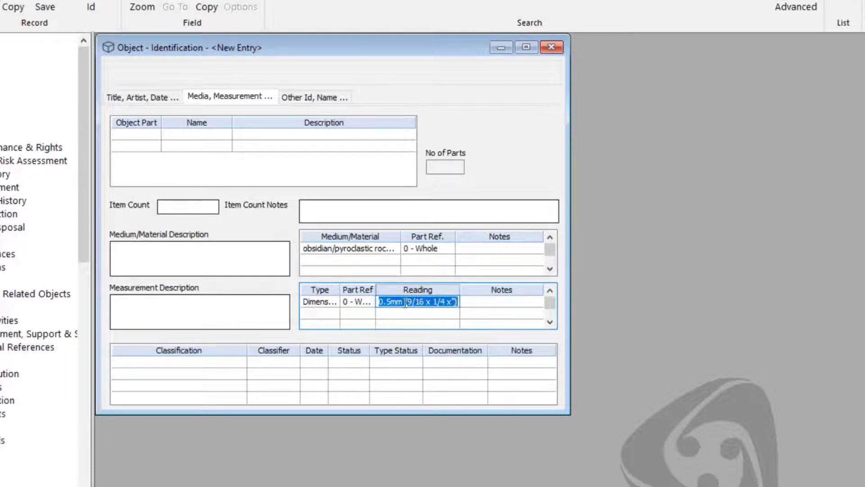
pyautogui.click(406, 305)
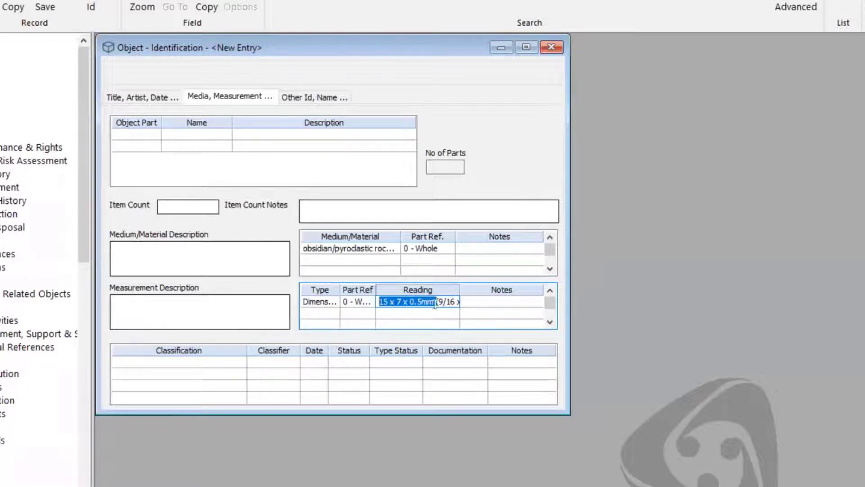
pyautogui.hotkey('shift', 'End')
pyautogui.click(428, 302)
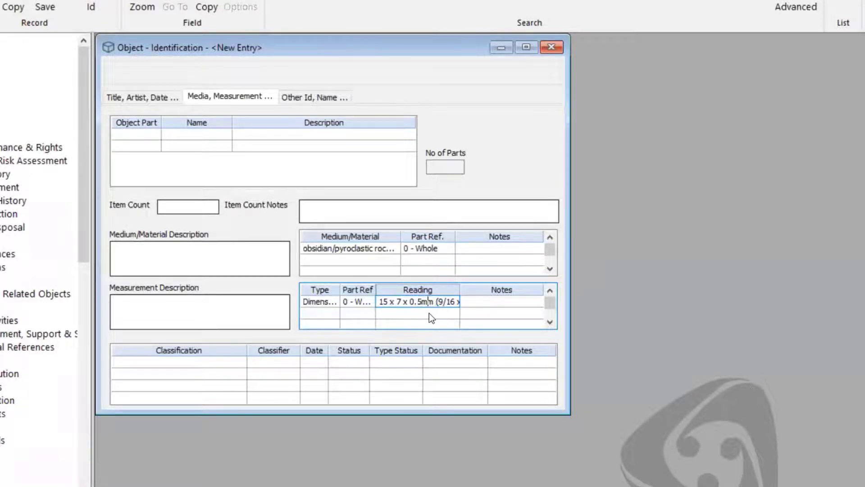
pyautogui.press('BackSpace')
pyautogui.write('c')
pyautogui.press('Tab')
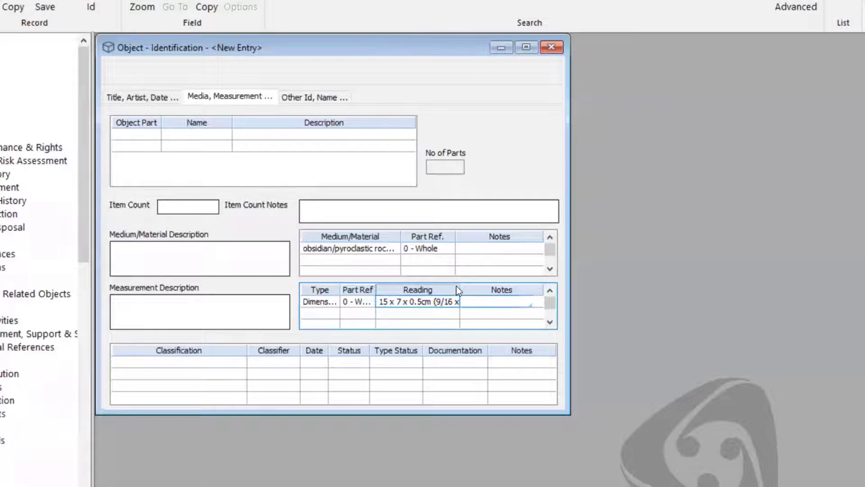
pyautogui.click(422, 303)
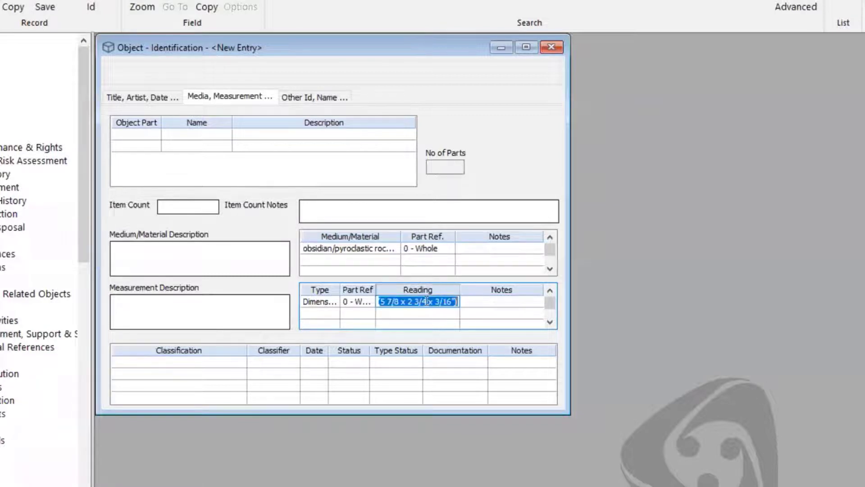
pyautogui.click(504, 309)
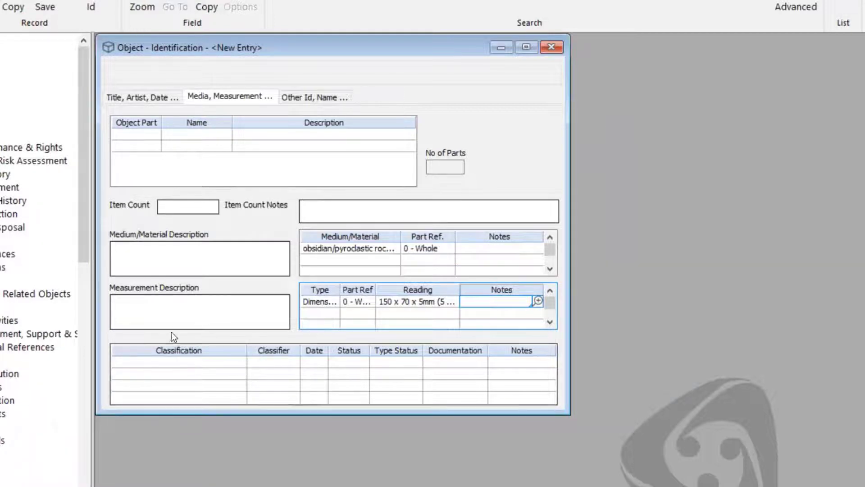
pyautogui.click(203, 365)
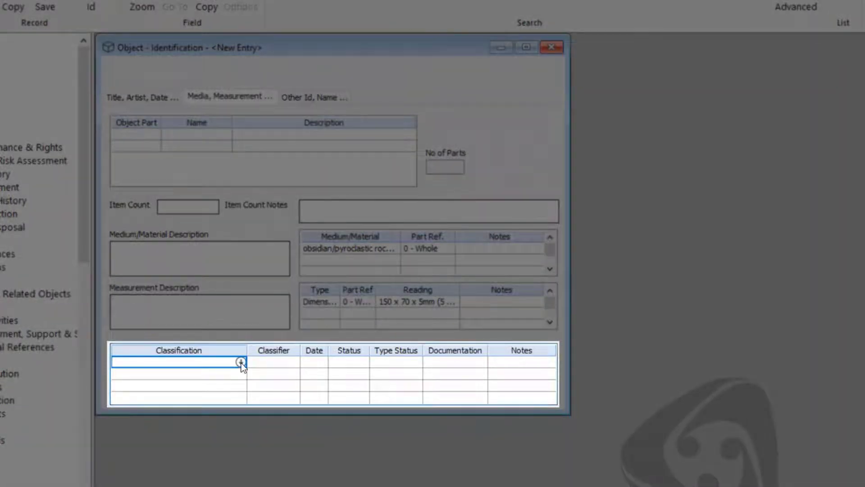
# - Search the classification terms for 'knife stone' and choose Knife, Slate Trimming
pyautogui.click(241, 362)
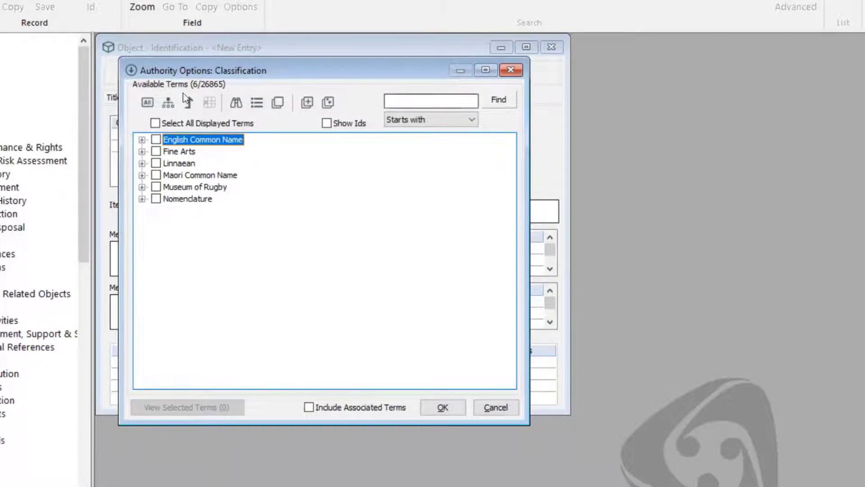
pyautogui.click(440, 100)
pyautogui.write('stone')
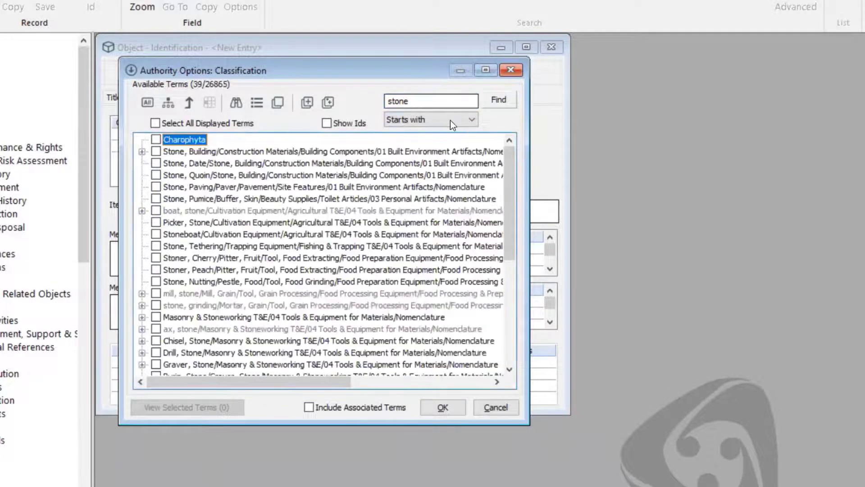
pyautogui.press('Return')
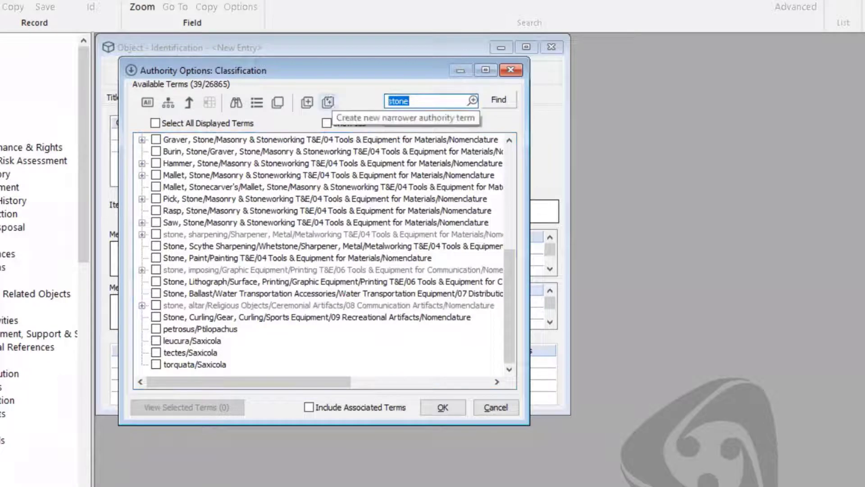
pyautogui.write('knife')
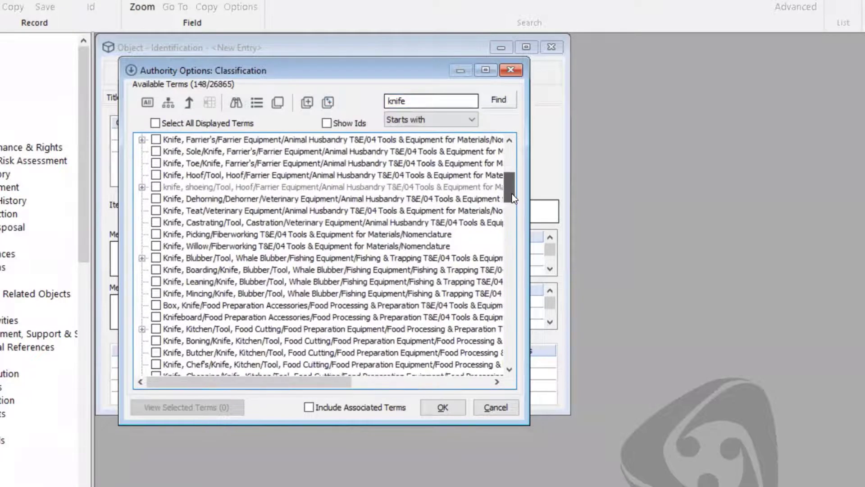
pyautogui.moveTo(512, 194); pyautogui.dragTo(509, 342)
pyautogui.scroll(-4, 445, 104)
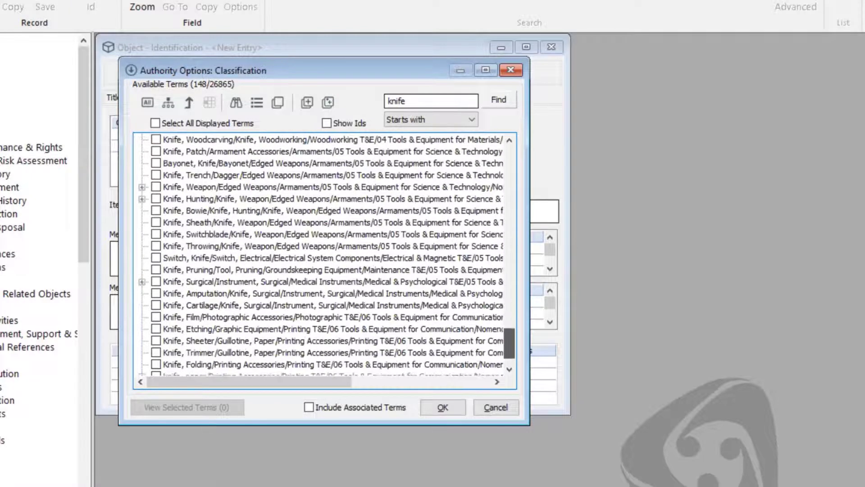
pyautogui.write('stone')
pyautogui.press('Return')
pyautogui.click(251, 140)
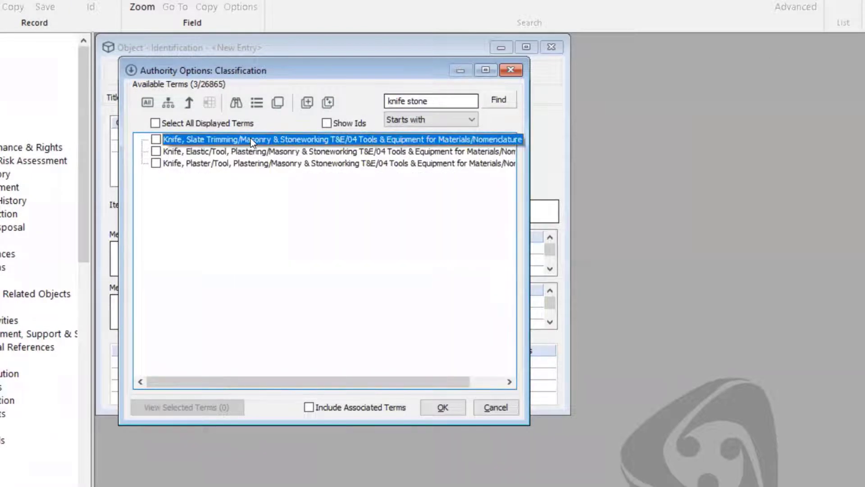
pyautogui.click(156, 139)
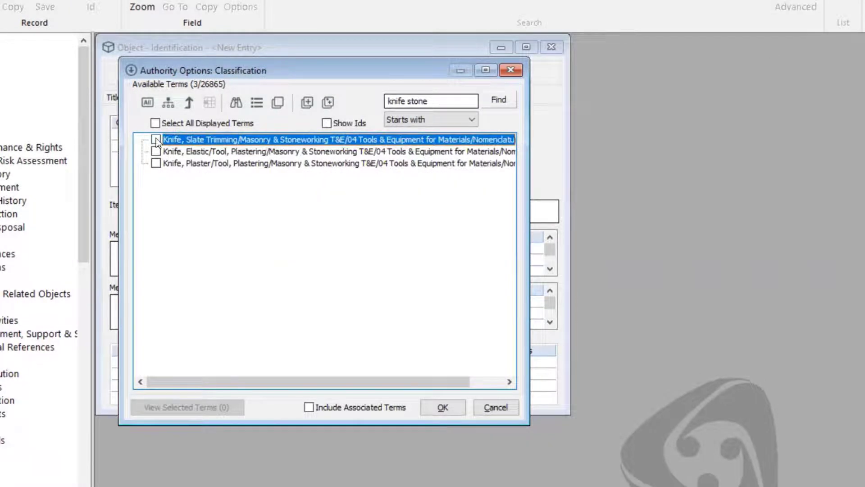
pyautogui.click(455, 404)
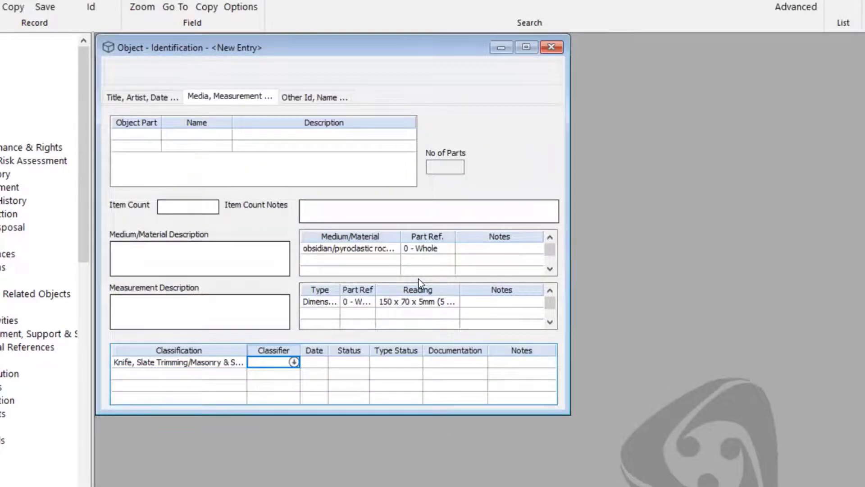
# - Enter the classifier's name and today's date for the classification
pyautogui.write('B')
pyautogui.press('Tab')
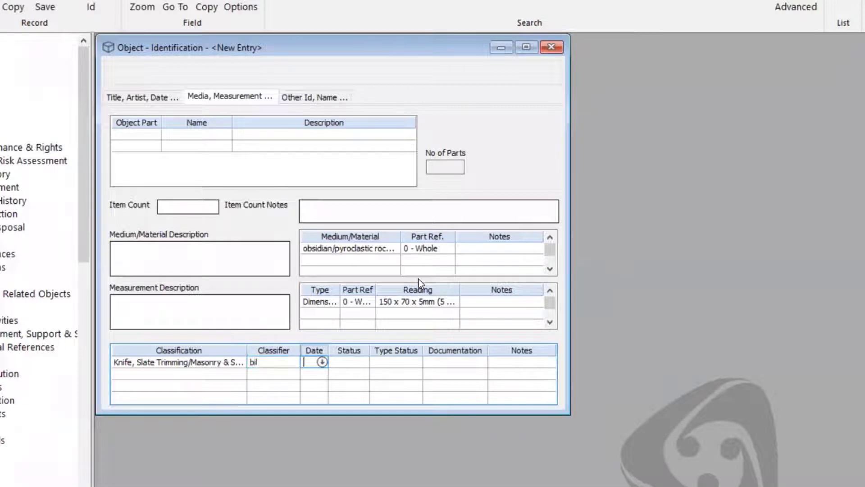
pyautogui.write('t')
pyautogui.press('Tab')
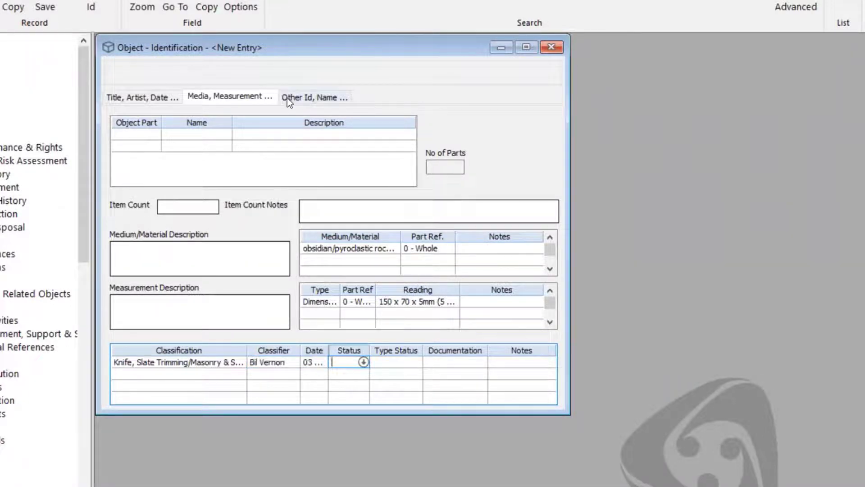
# - On the Other Id, Name page, enter the cataloguer's name and today's date, 03 Mar 2022
pyautogui.click(288, 98)
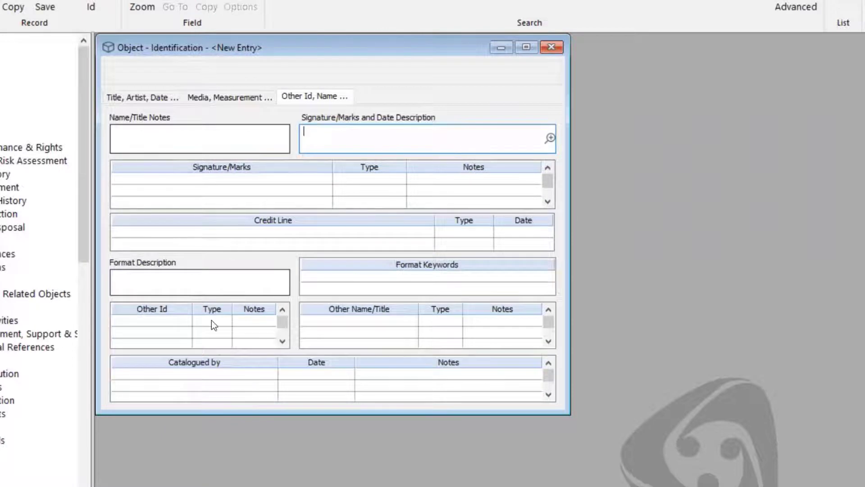
pyautogui.click(221, 378)
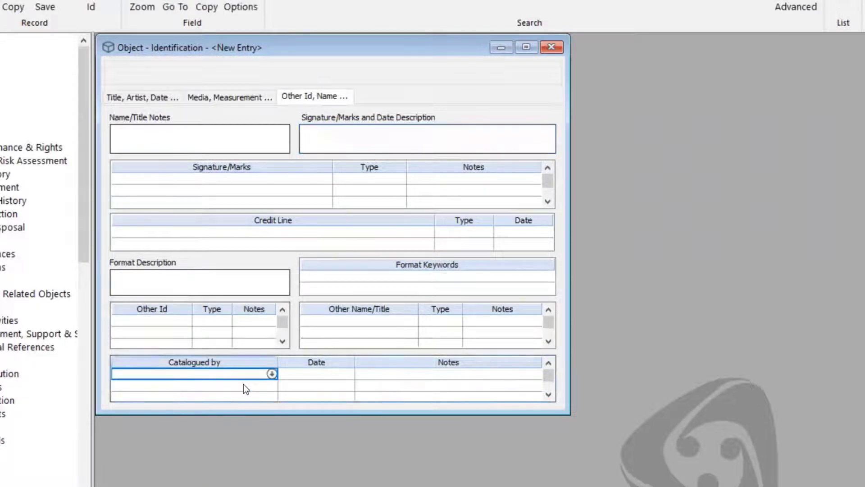
pyautogui.write('Bil Vernon')
pyautogui.press('Tab')
pyautogui.write('t')
pyautogui.press('Tab')
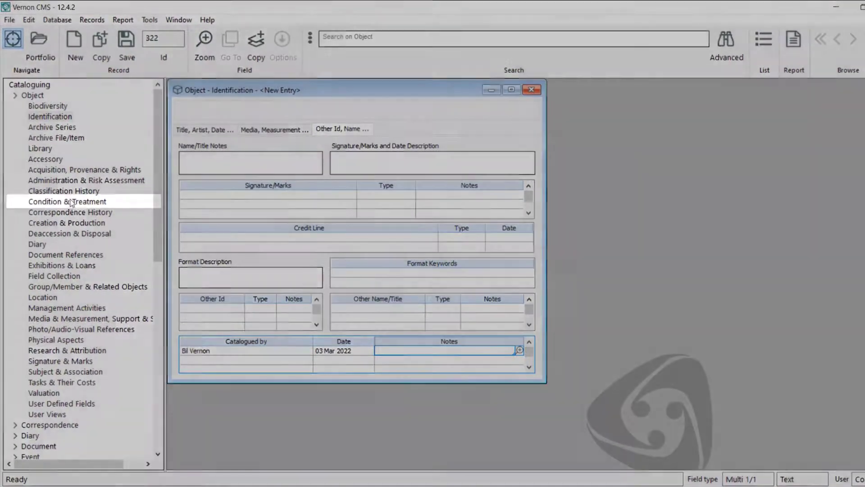
# - Describe the condition as 'Stable condition with small chip near the top. Micro abrasions. Displayable.' with keyword Good
pyautogui.click(63, 201)
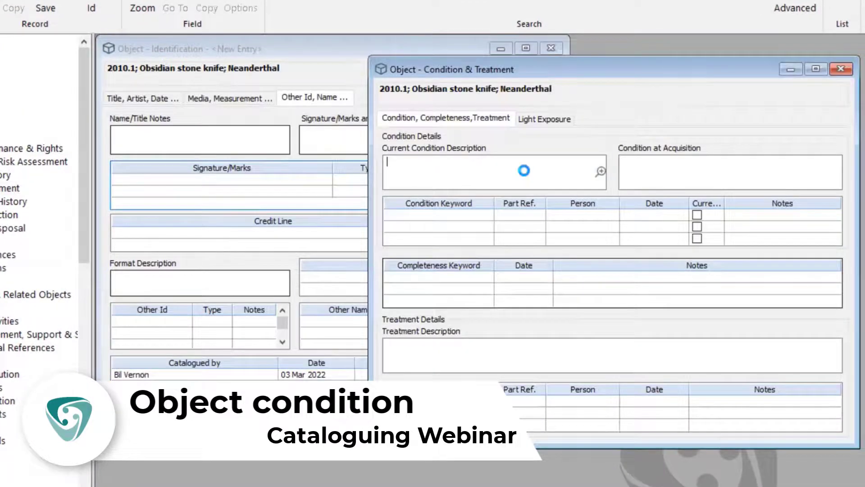
pyautogui.write('Stable condition ')
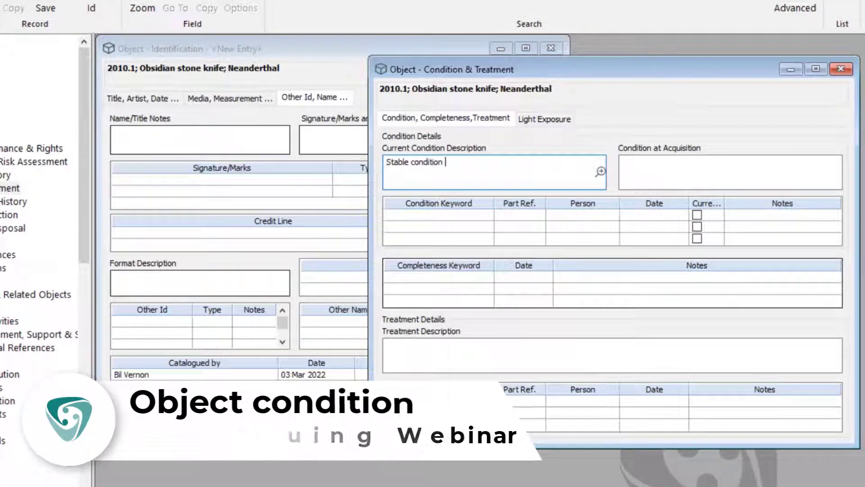
pyautogui.write('with small chip ')
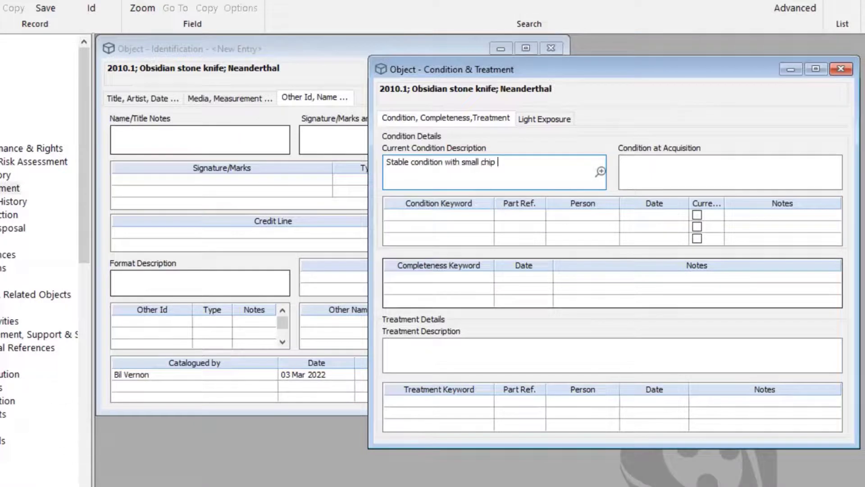
pyautogui.write('near the top. Micro ')
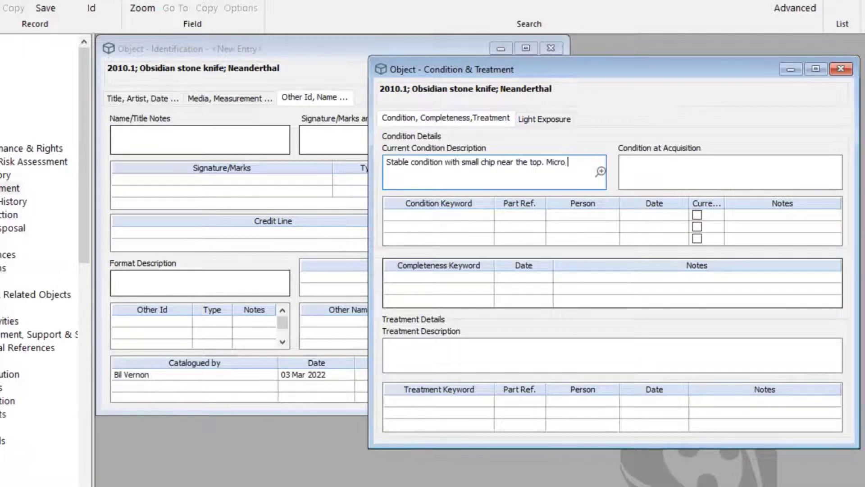
pyautogui.write('abrasions.')
pyautogui.click(482, 215)
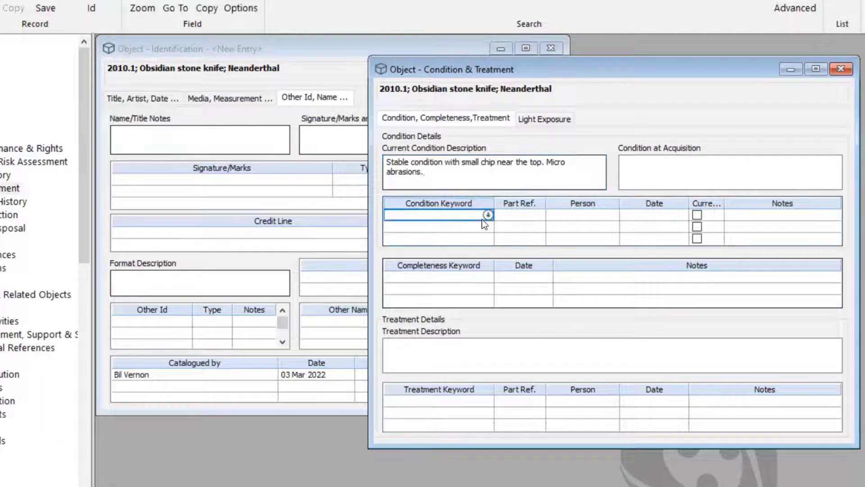
pyautogui.write('good')
pyautogui.press('Tab')
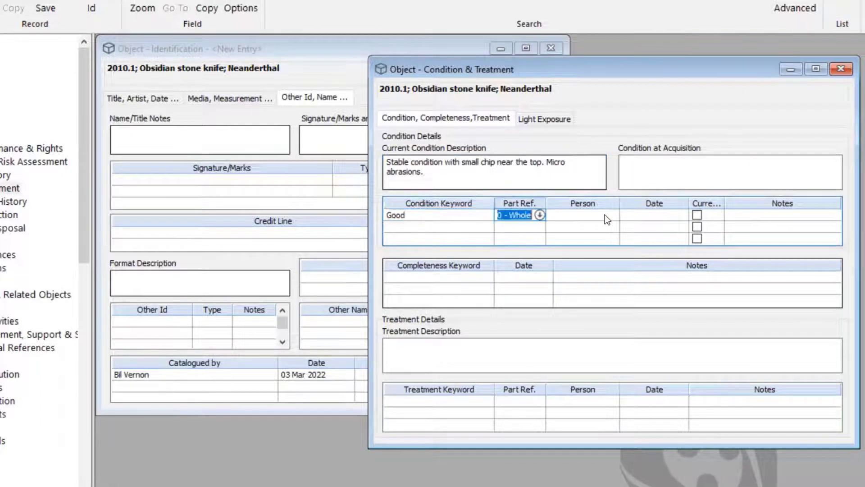
pyautogui.click(550, 177)
pyautogui.write('Di')
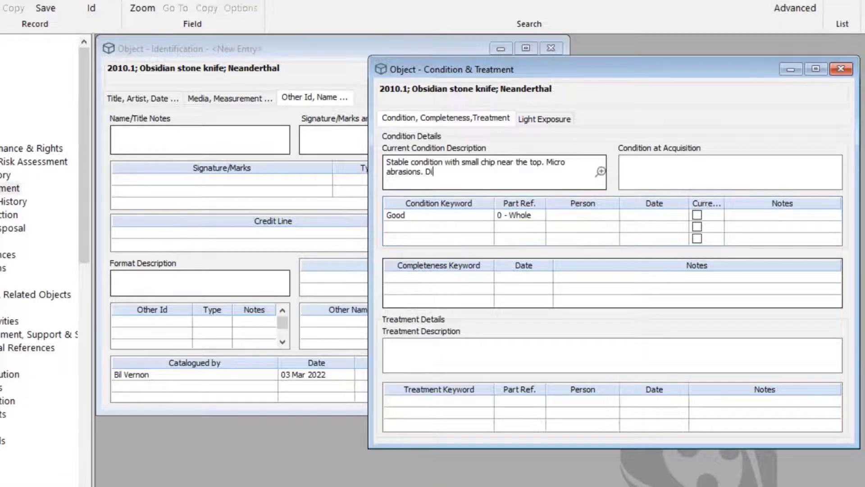
pyautogui.write('splayable.')
# - Record the assessor's name and the 03 Mar 2022 check date for the condition
pyautogui.click(601, 217)
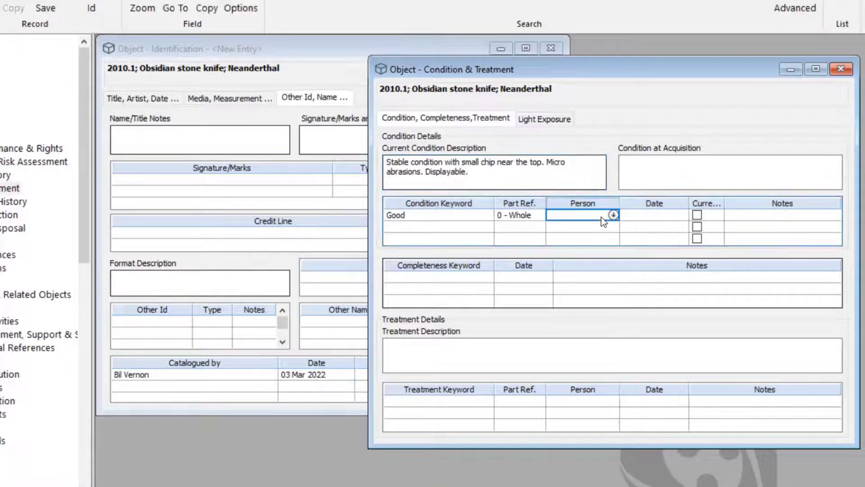
pyautogui.write('bi')
pyautogui.press('Tab')
pyautogui.write('3')
pyautogui.press('Tab')
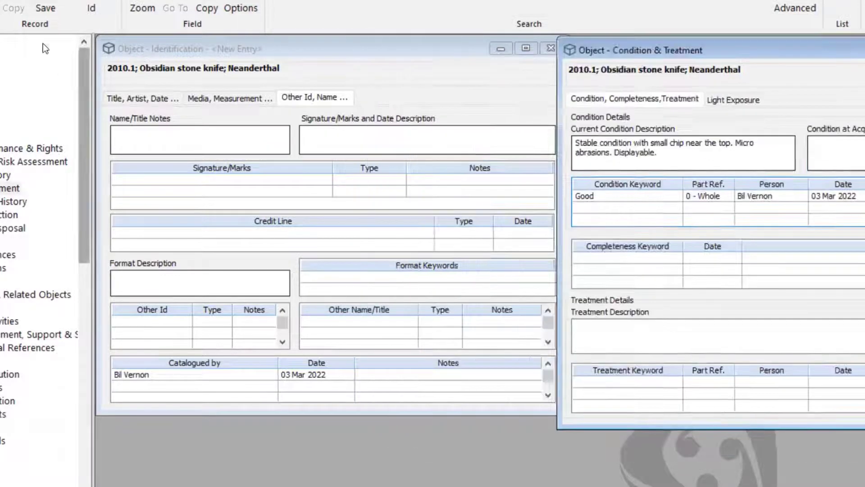
# - Bring the Identification window forward and save the obsidian stone knife record
pyautogui.click(275, 54)
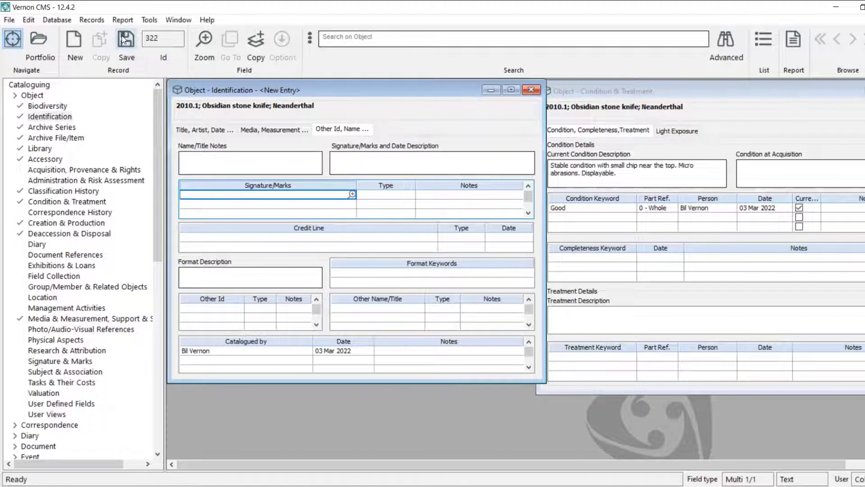
pyautogui.click(123, 40)
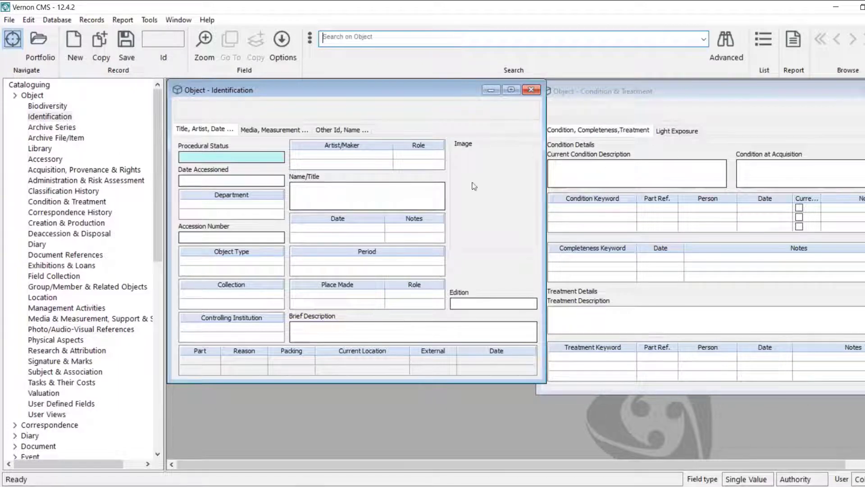
# - Select the new entry's Id value 323
pyautogui.click(358, 186)
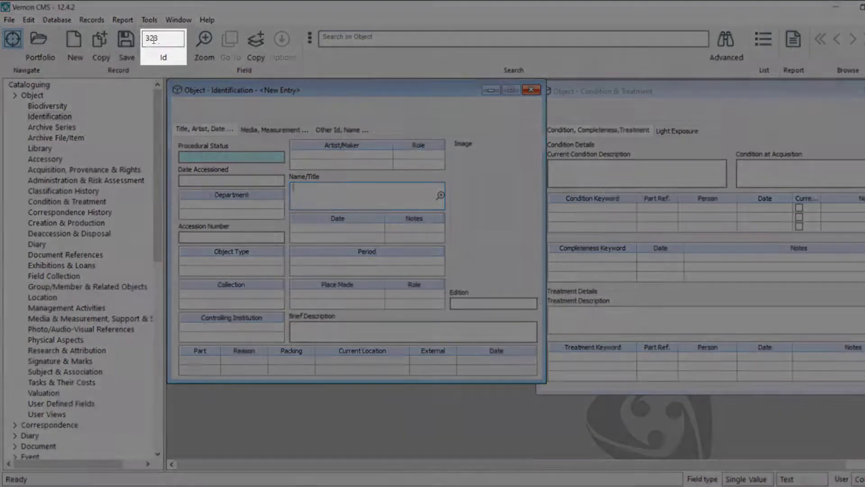
pyautogui.doubleClick(162, 41)
pyautogui.click(161, 41)
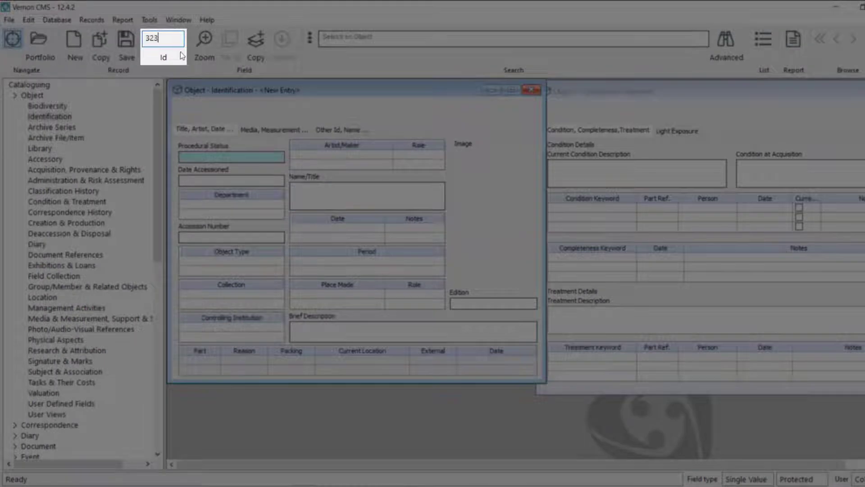
pyautogui.doubleClick(161, 42)
pyautogui.click(162, 41)
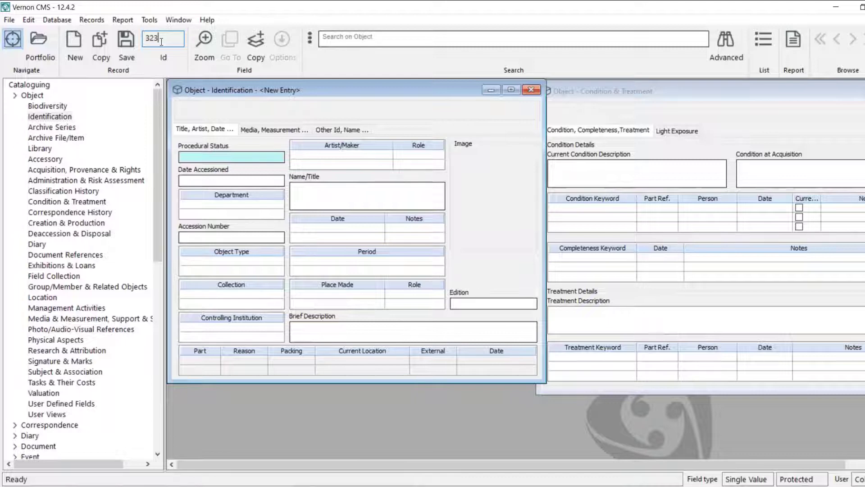
# - Load object record 322 through Search on Object and save it again
pyautogui.click(384, 40)
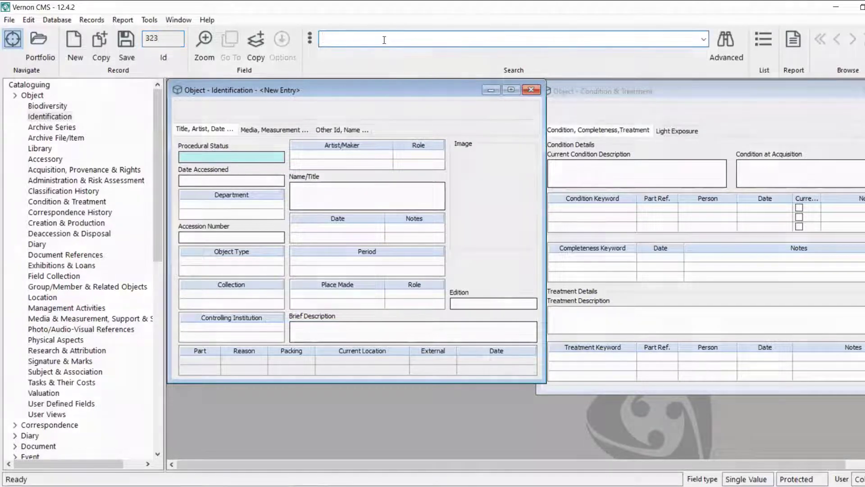
pyautogui.write('322')
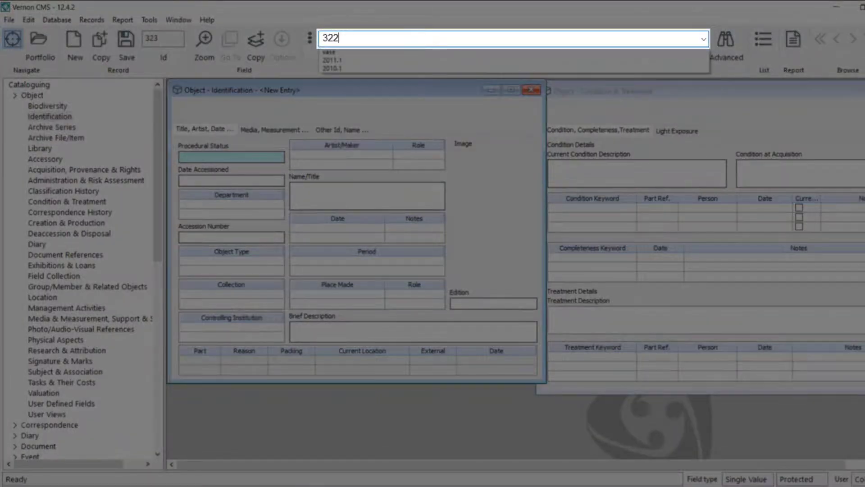
pyautogui.press('Return')
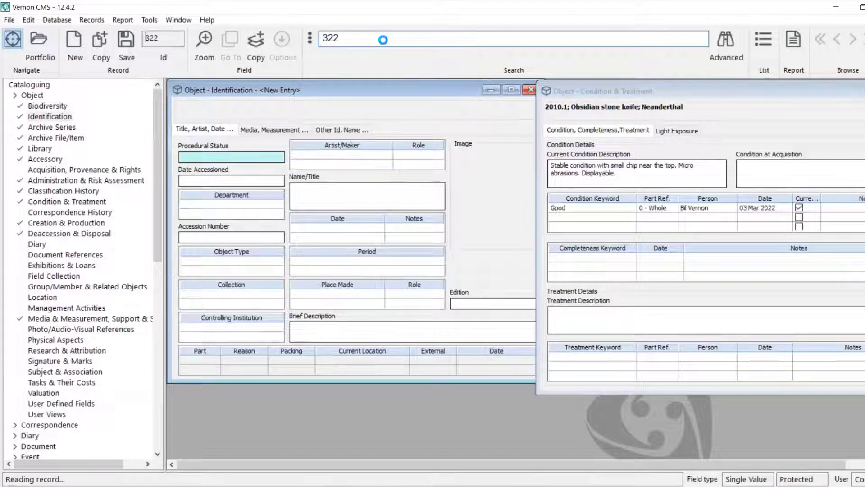
pyautogui.click(126, 43)
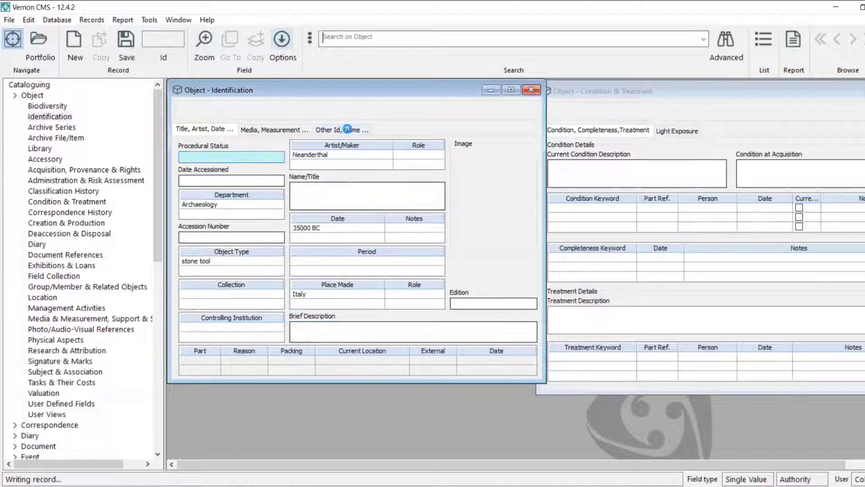
# - Reopen record 322 (2010.1; Obsidian stone knife) from File > Most Recently Accessed Records
pyautogui.click(8, 21)
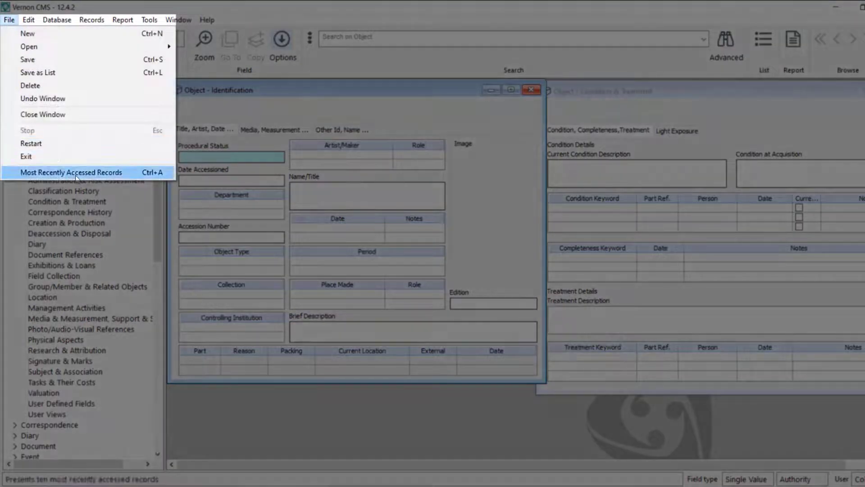
pyautogui.click(95, 177)
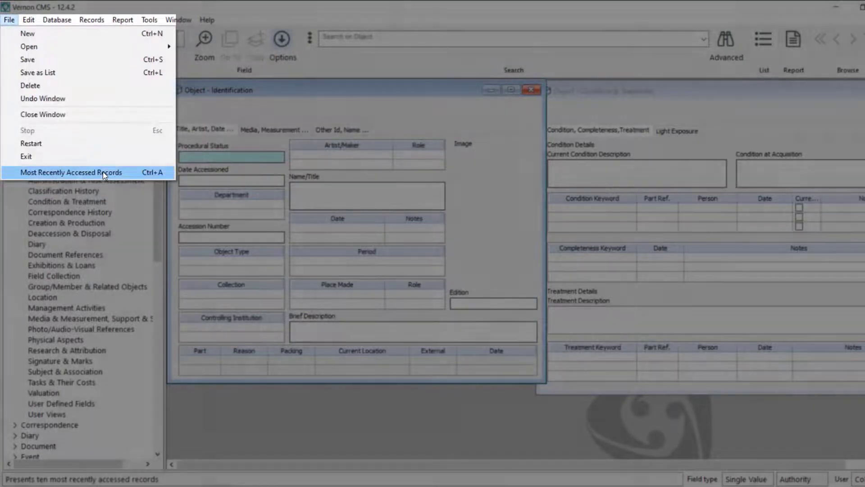
pyautogui.click(103, 172)
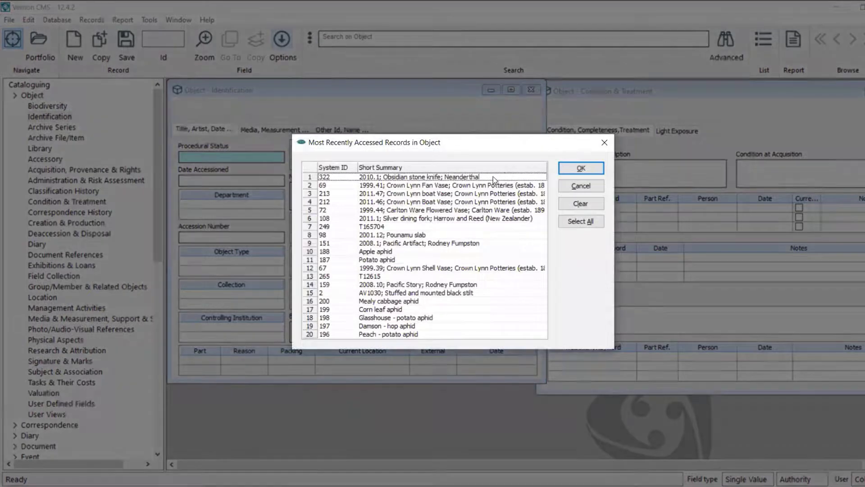
pyautogui.click(495, 179)
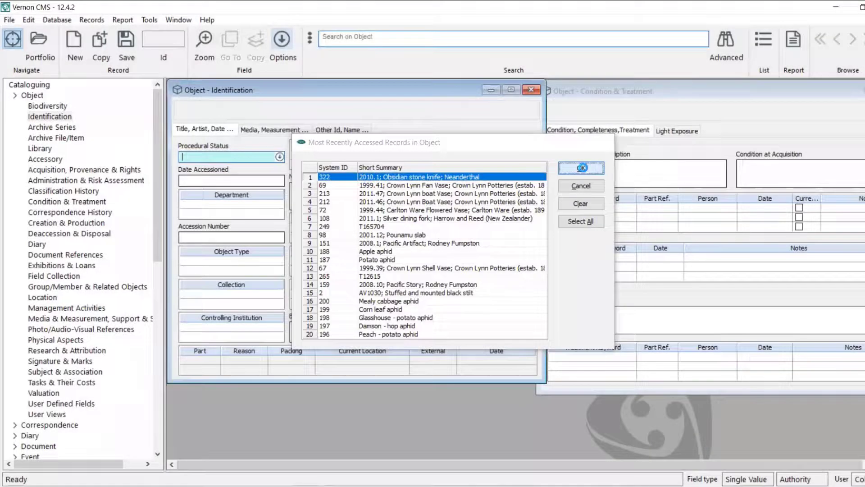
pyautogui.click(583, 168)
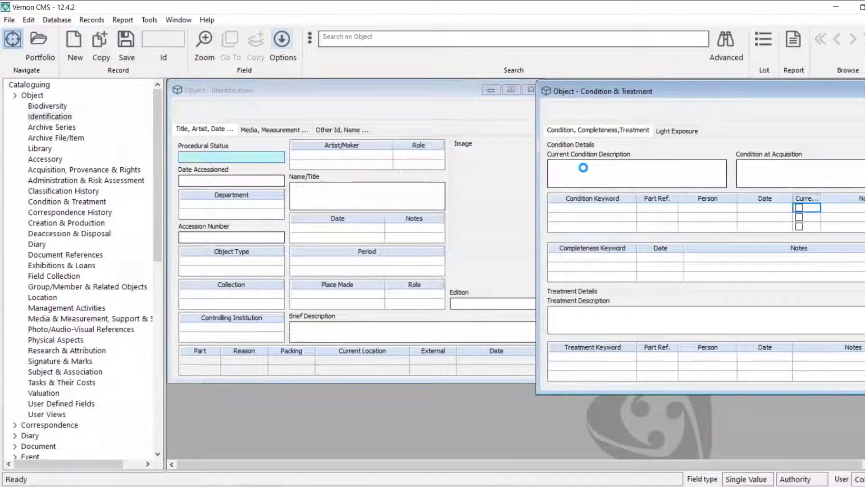
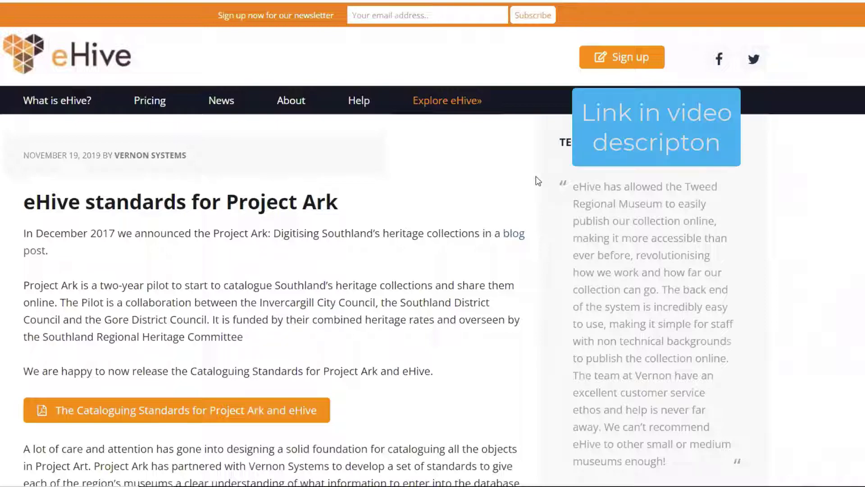
# - Open the Cataloguing Standards for Project Ark and eHive PDF from the blog post
pyautogui.scroll(-3, 490, 192)
pyautogui.click(311, 260)
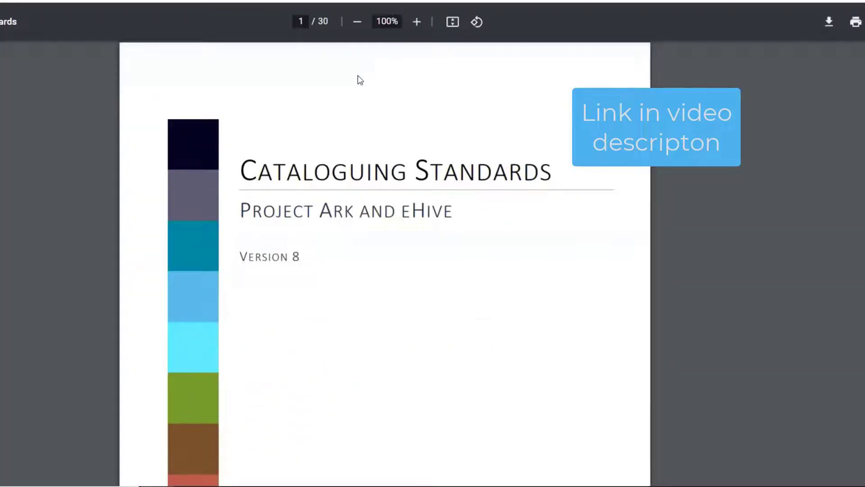
pyautogui.scroll(-5, 641, 245)
pyautogui.scroll(-10, 543, 247)
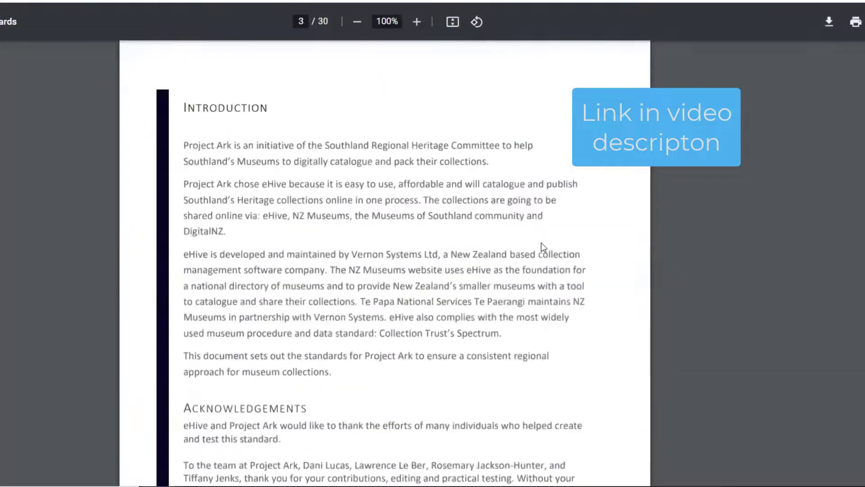
# - Scroll the PDF to the page 6 Object Type and Brief Description guidance
pyautogui.scroll(-15, 542, 243)
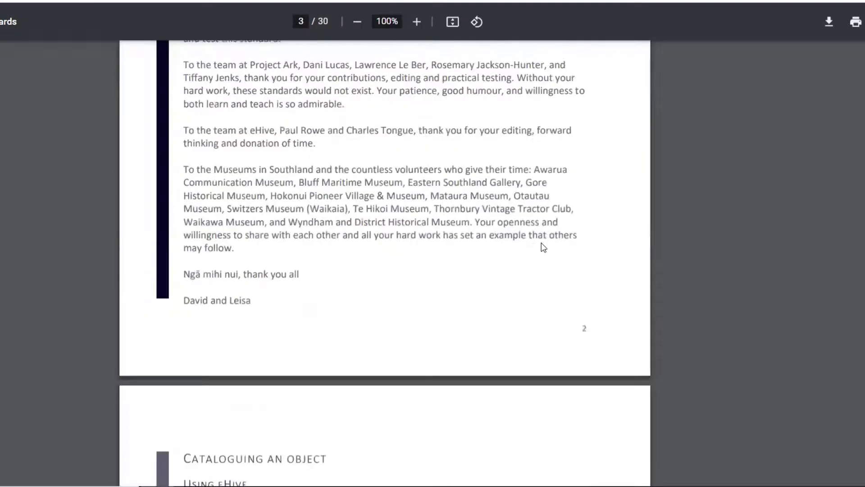
pyautogui.scroll(-11, 357, 144)
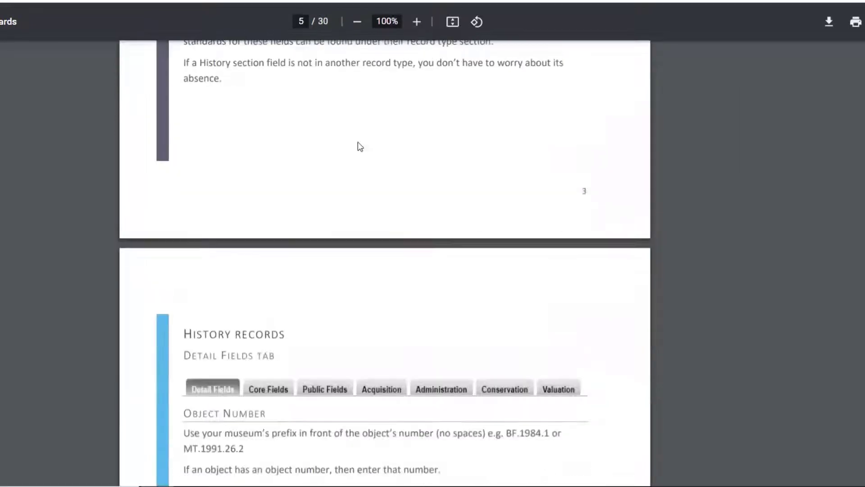
pyautogui.scroll(10, 357, 144)
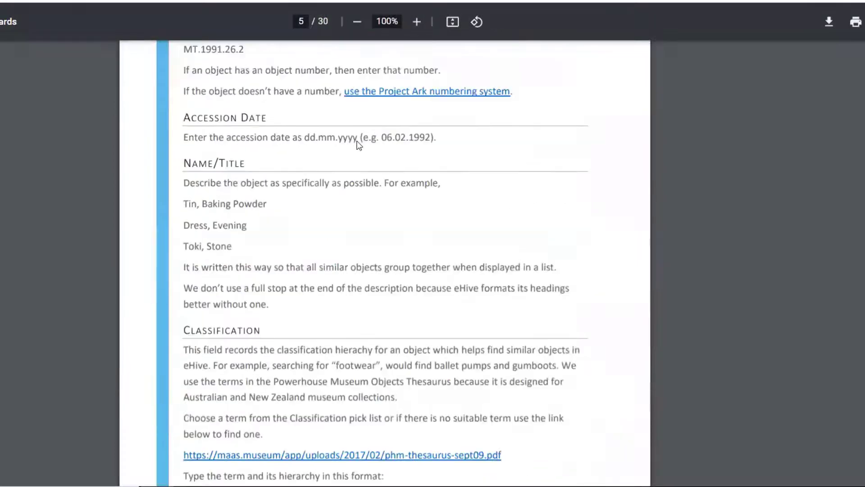
pyautogui.scroll(-4, 423, 238)
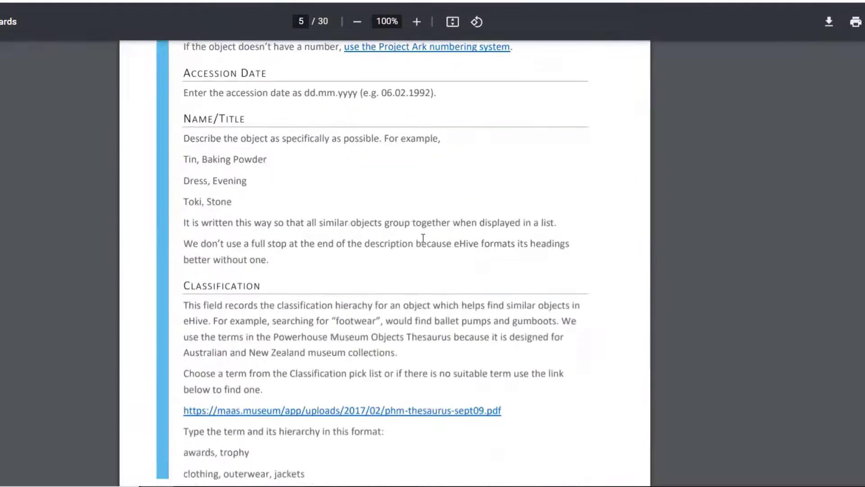
pyautogui.scroll(1, 422, 237)
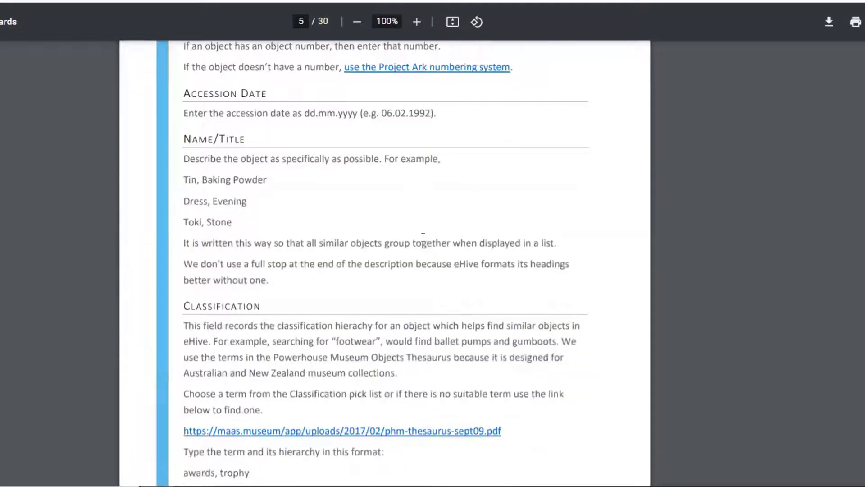
pyautogui.scroll(-2, 405, 163)
pyautogui.scroll(1, 392, 81)
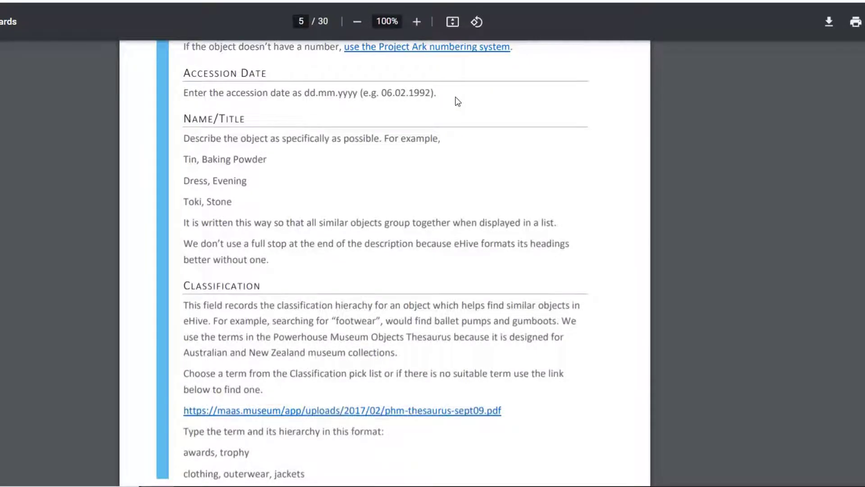
pyautogui.scroll(-1, 458, 155)
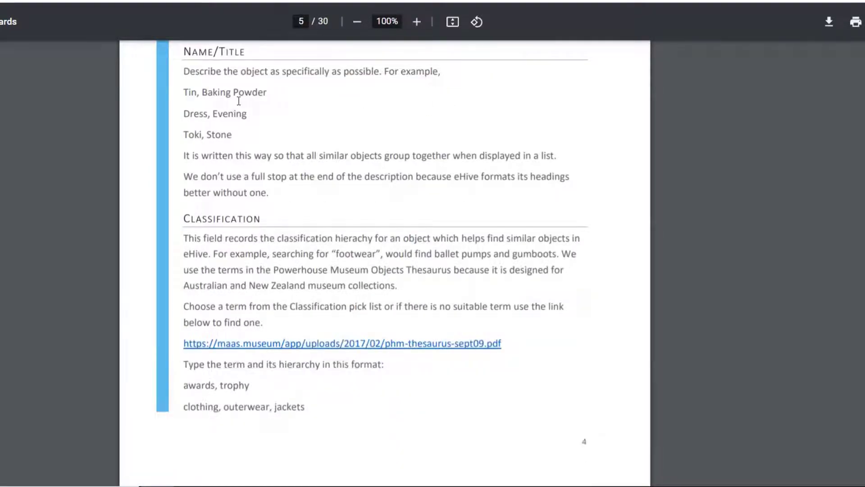
pyautogui.scroll(-2, 289, 167)
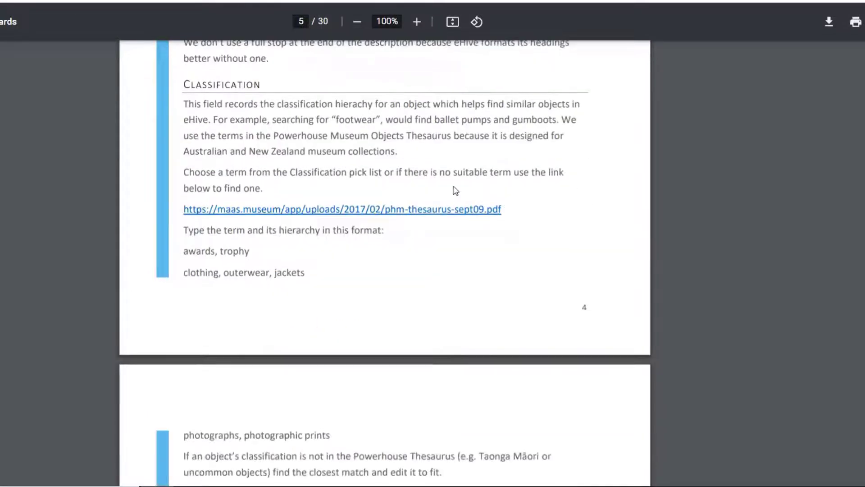
pyautogui.scroll(-1, 371, 166)
pyautogui.scroll(-4, 372, 171)
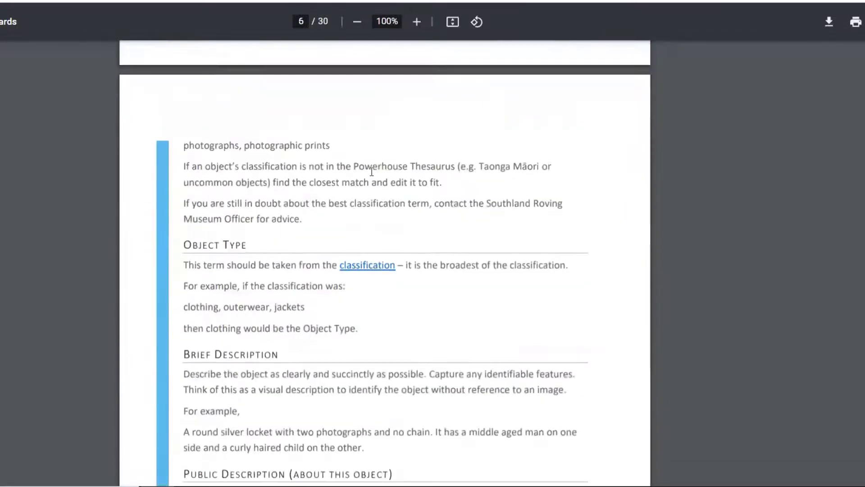
pyautogui.scroll(-3, 372, 171)
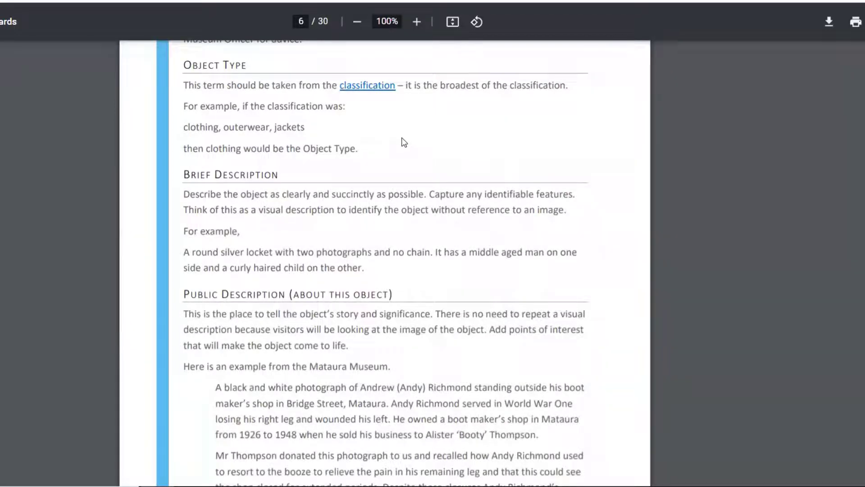
pyautogui.scroll(-3, 404, 142)
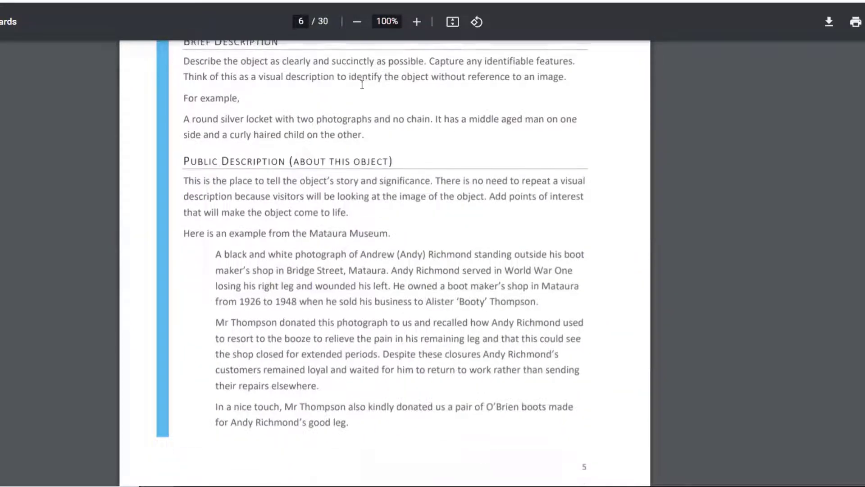
pyautogui.scroll(2, 391, 113)
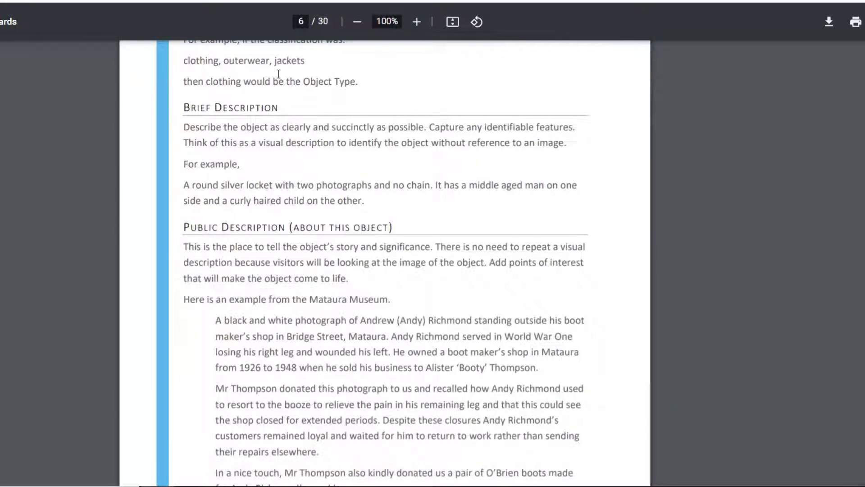
# - In Vernon, open Creation & Production and Administration & Risk Assessment for 2010.1, then bring Condition & Treatment forward
pyautogui.hotkey('alt', 'Tab')
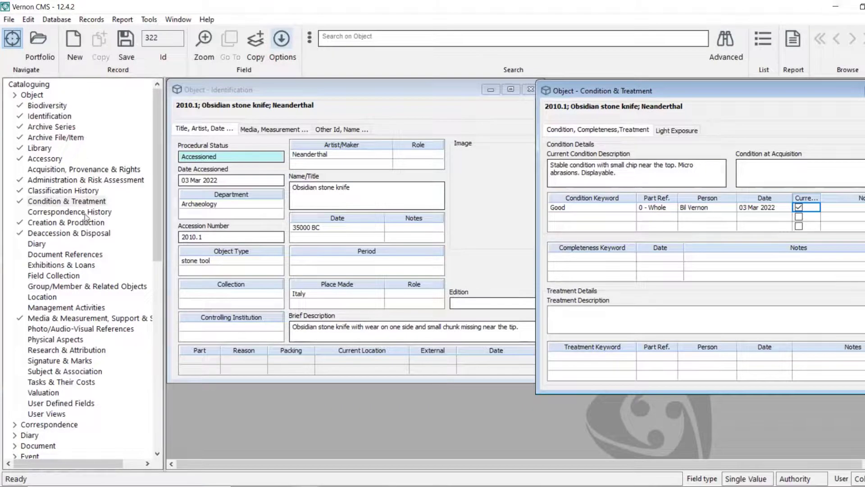
pyautogui.click(66, 222)
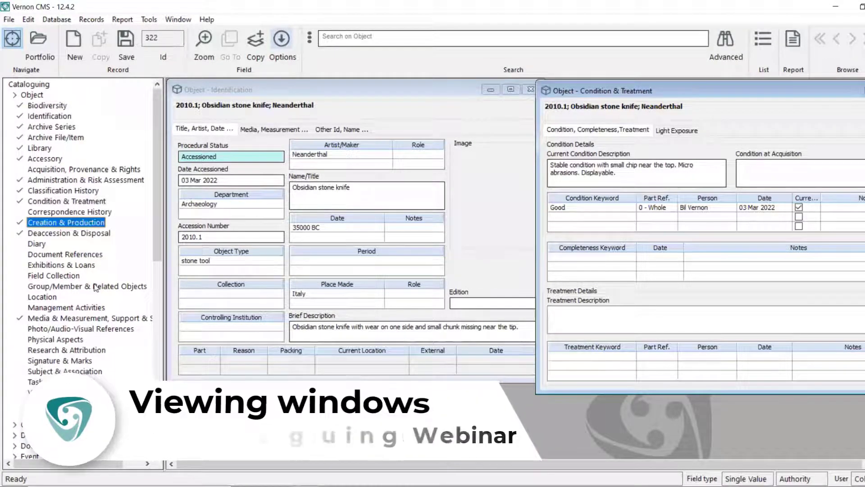
pyautogui.click(100, 180)
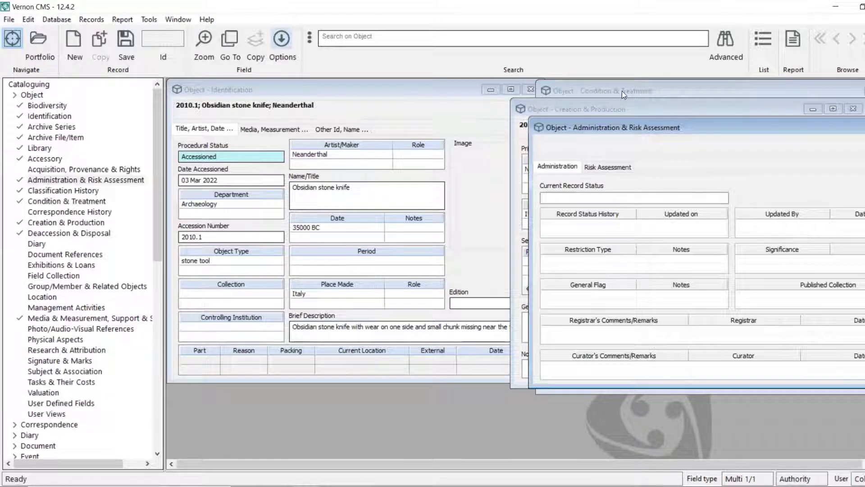
pyautogui.click(621, 91)
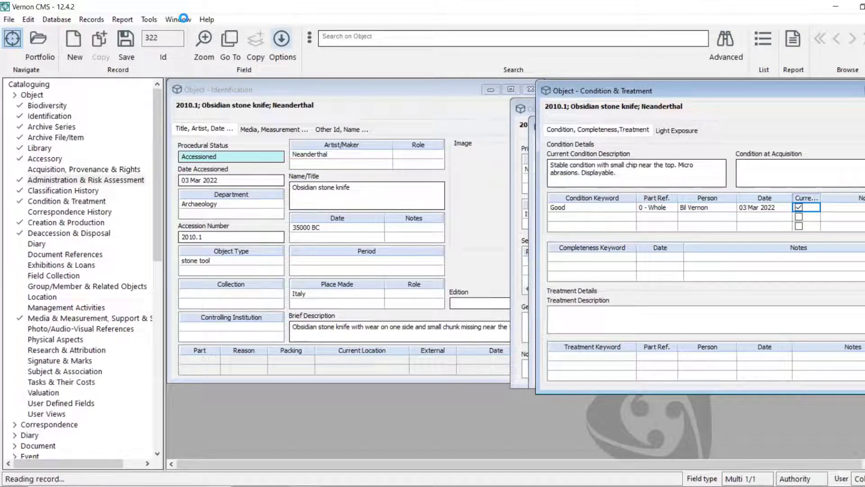
# - Bring Identification, then Creation & Production, to the front and tile the four 2010.1 windows
pyautogui.click(184, 19)
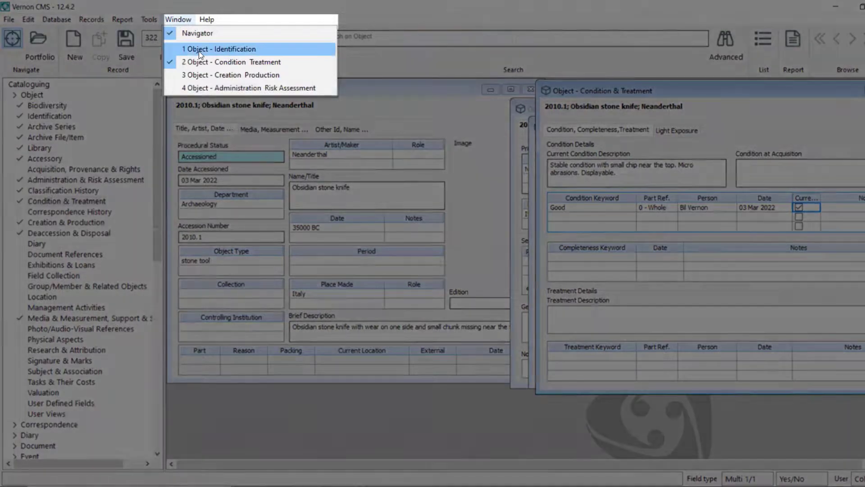
pyautogui.click(198, 50)
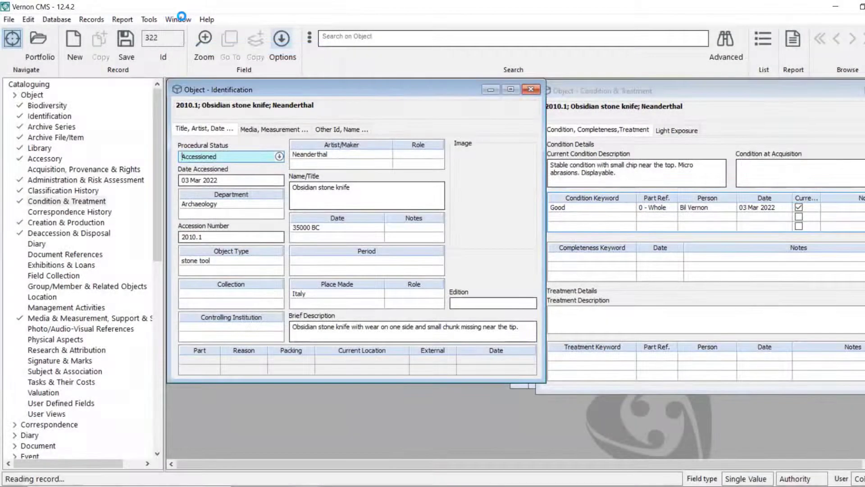
pyautogui.click(183, 21)
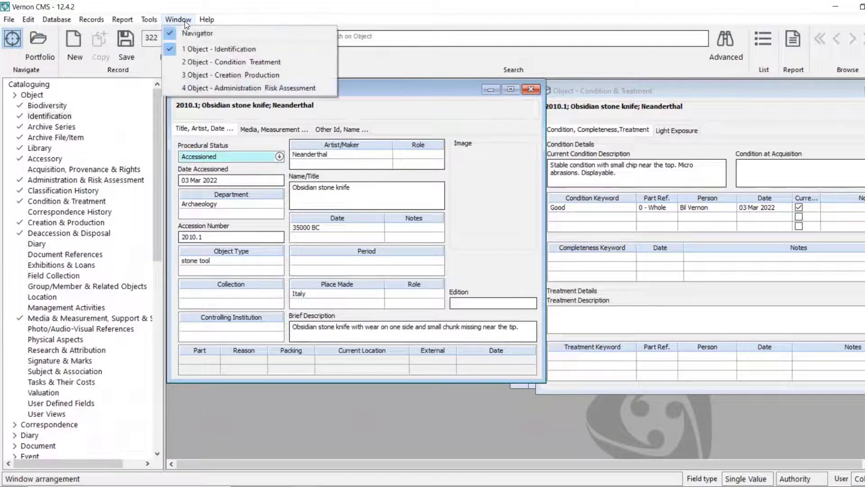
pyautogui.click(217, 74)
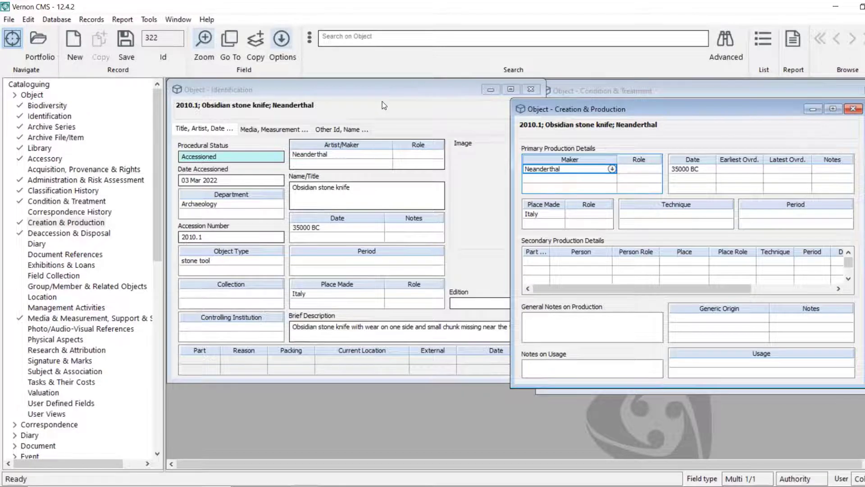
pyautogui.hotkey('alt', 'w')
pyautogui.press('t')
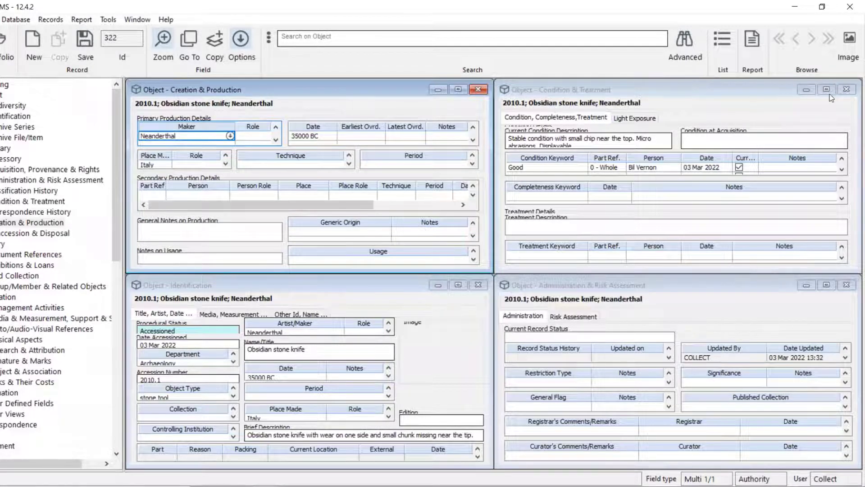
# - Close Condition & Treatment, maximize Creation & Production, and restore Identification to its tiled size
pyautogui.click(846, 89)
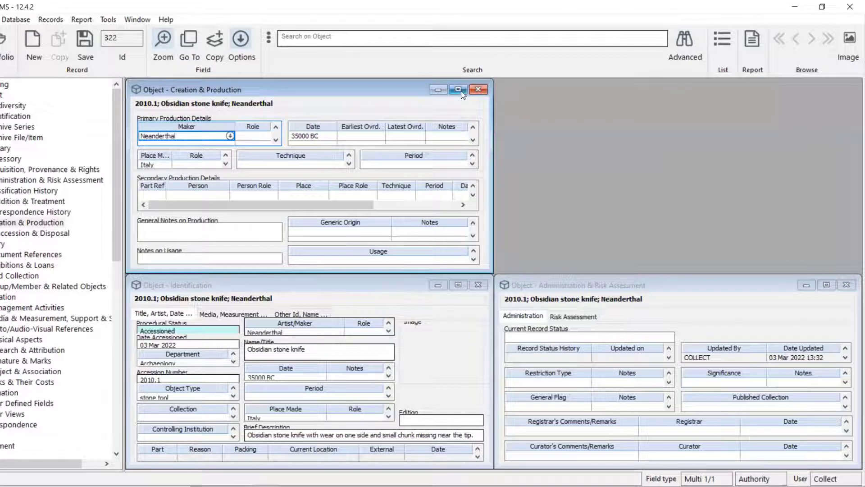
pyautogui.click(458, 89)
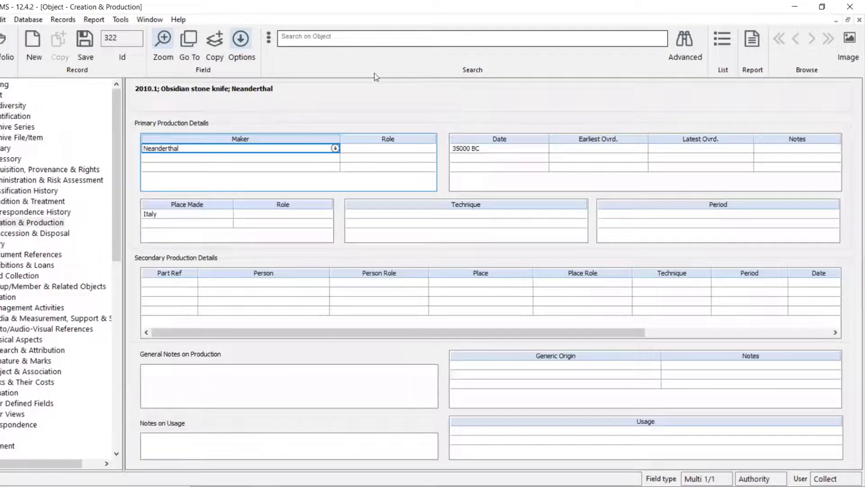
pyautogui.click(150, 20)
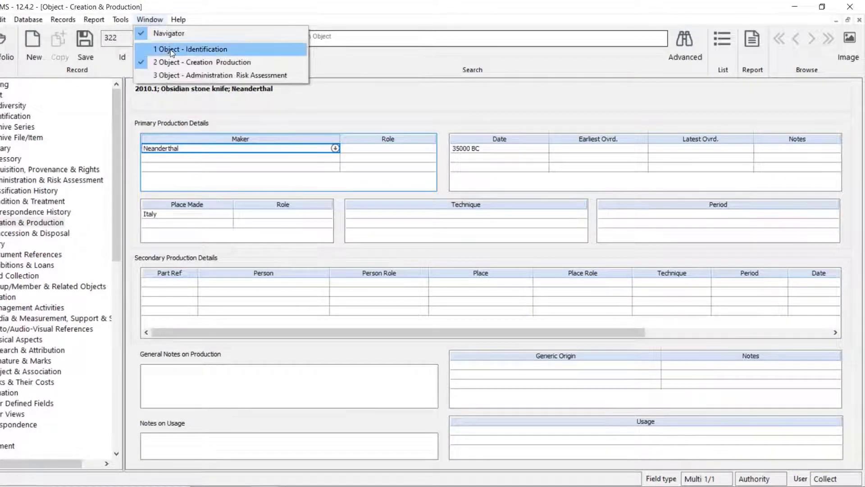
pyautogui.click(191, 50)
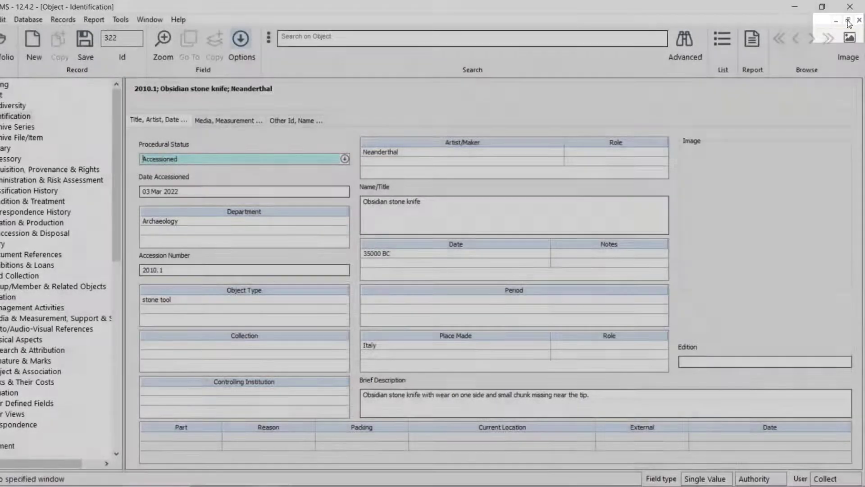
pyautogui.click(848, 23)
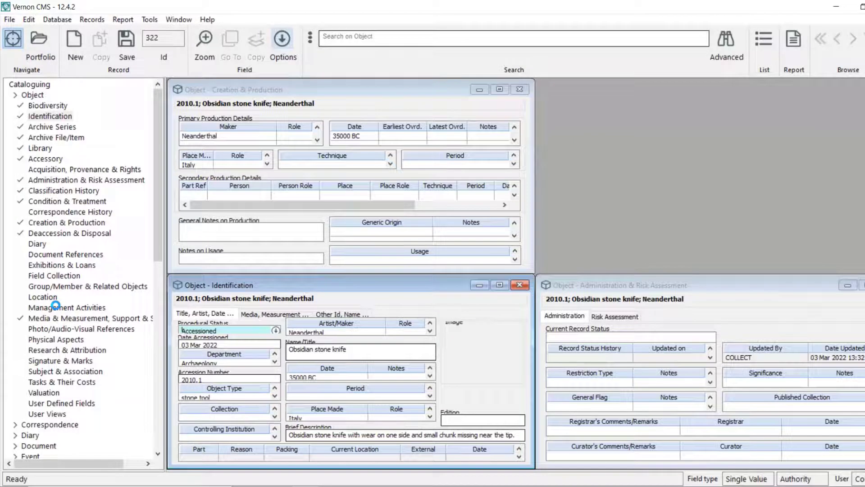
# - Close Identification, enlarge Creation & Production, and open User Views for record 2010.1
pyautogui.hotkey('ctrl', 'F4')
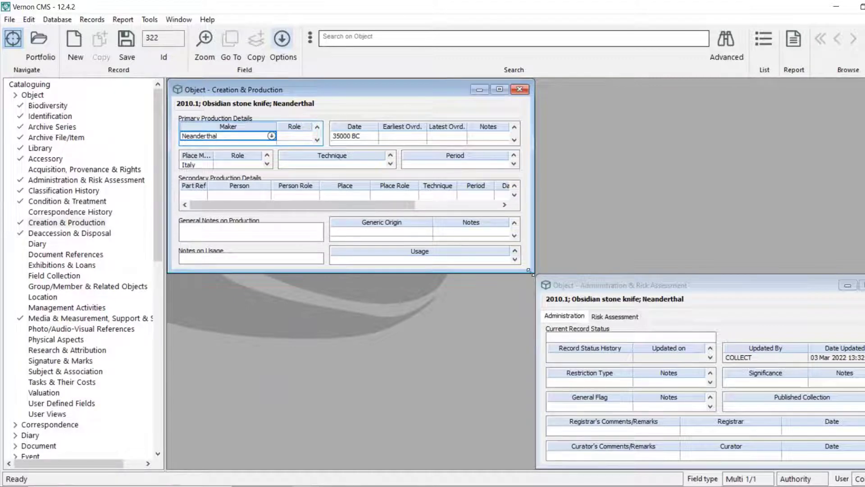
pyautogui.moveTo(533, 272); pyautogui.dragTo(599, 318)
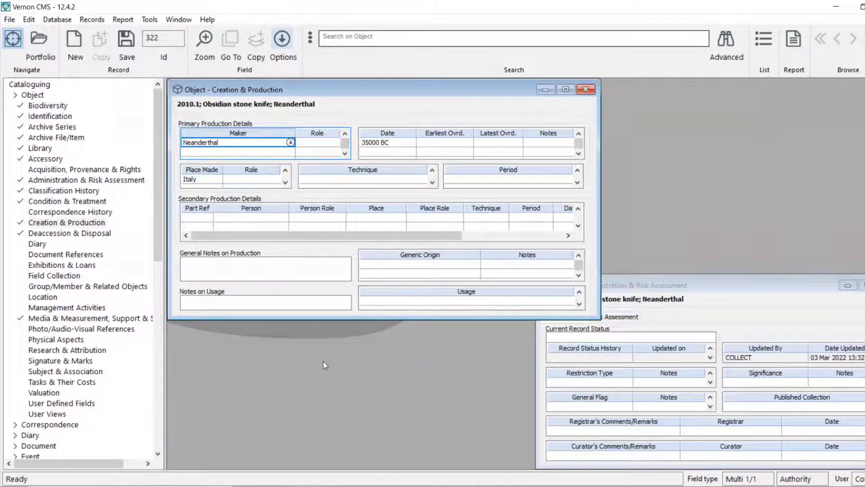
pyautogui.click(53, 415)
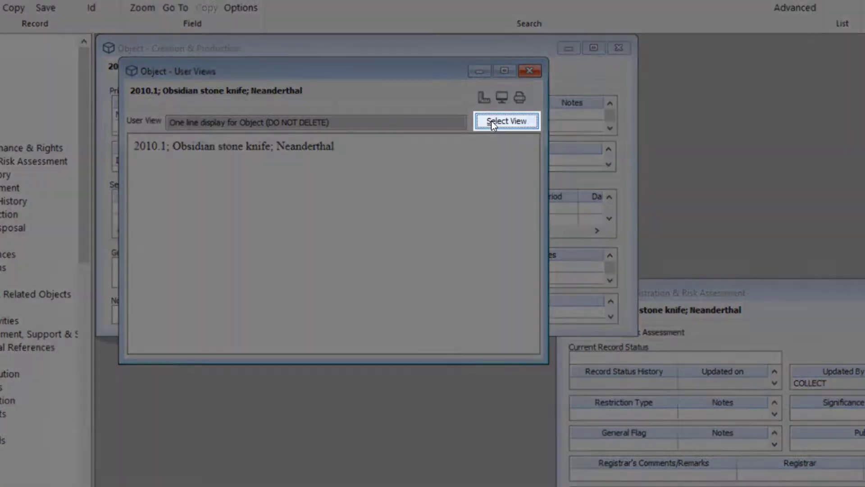
# - Switch the User Views display to the All Fields view
pyautogui.click(491, 121)
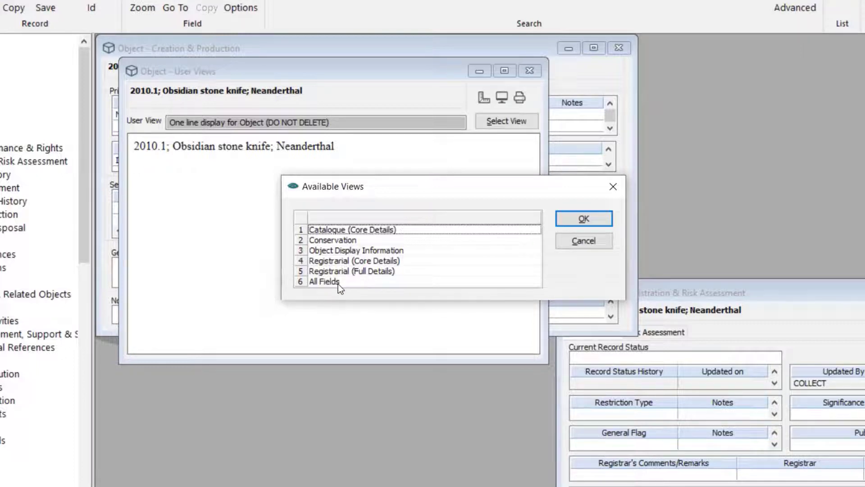
pyautogui.click(338, 284)
pyautogui.click(594, 219)
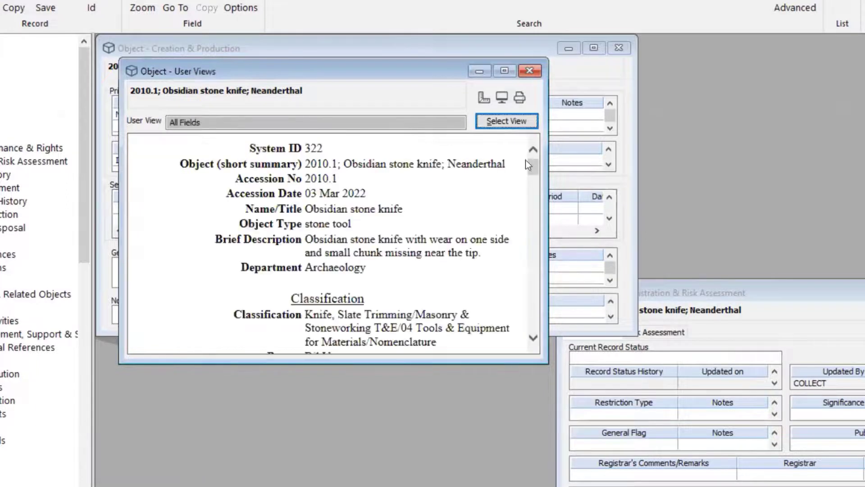
# - Maximize the All Fields report and scroll through the stone knife's fields
pyautogui.click(504, 71)
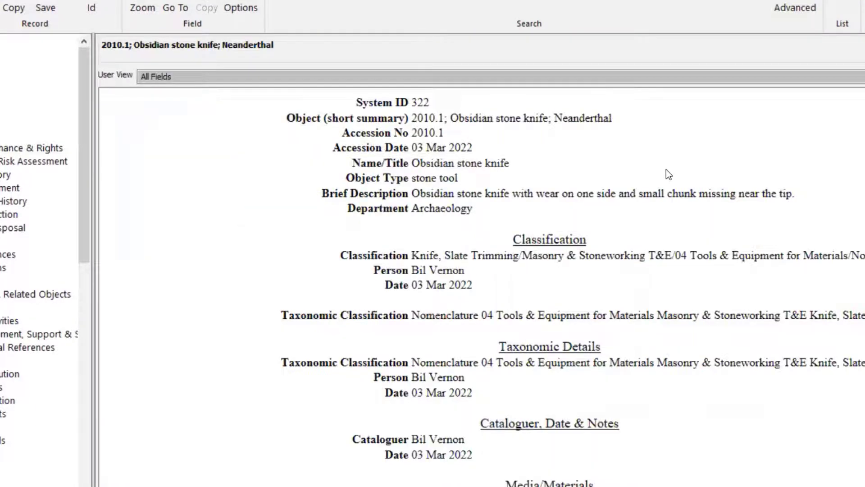
pyautogui.scroll(-4, 664, 175)
pyautogui.scroll(-13, 662, 174)
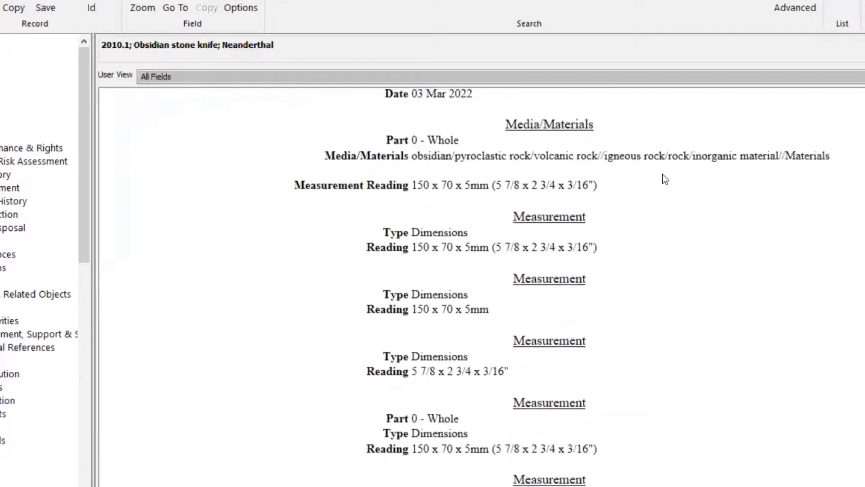
pyautogui.scroll(-13, 662, 174)
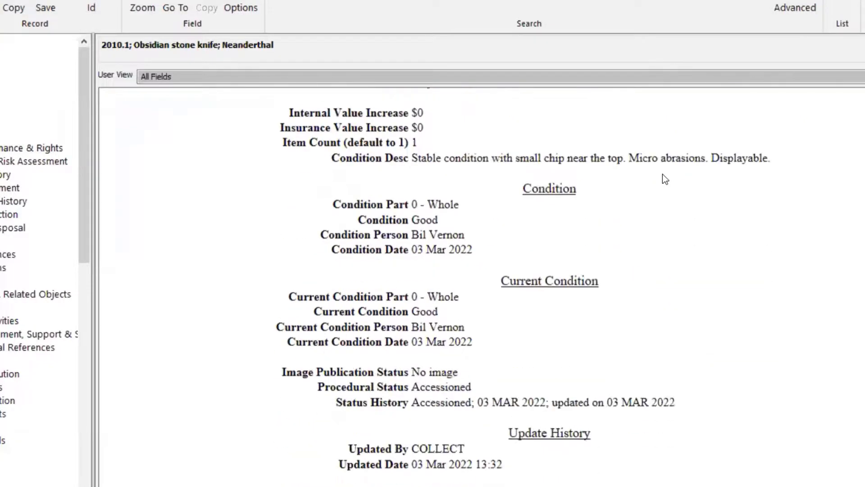
pyautogui.scroll(-2, 635, 247)
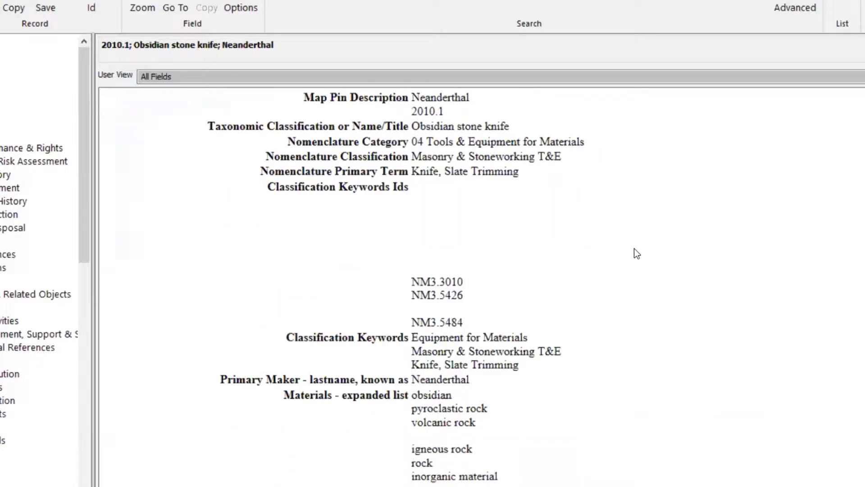
pyautogui.scroll(7, 582, 247)
pyautogui.scroll(10, 602, 67)
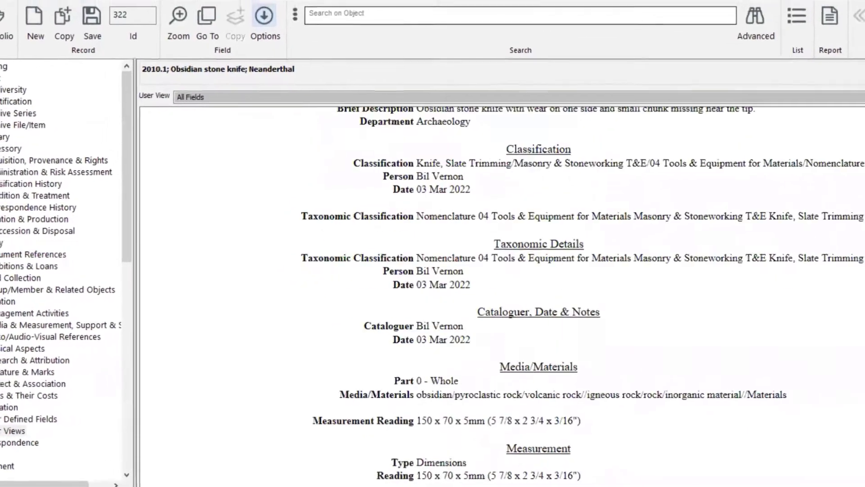
pyautogui.scroll(3, 500, 292)
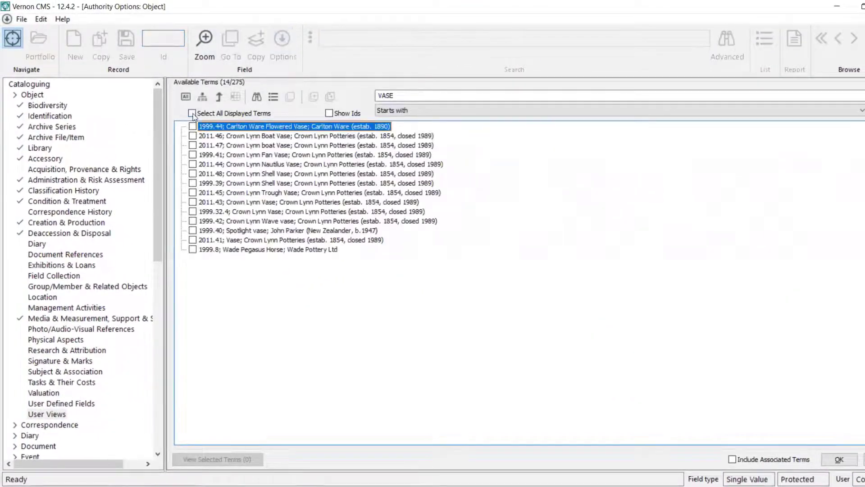
# - Select all 14 VASE terms, load them, and scroll the report for 1999.44 Carlton Ware Flowered Vase
pyautogui.click(192, 113)
pyautogui.click(839, 459)
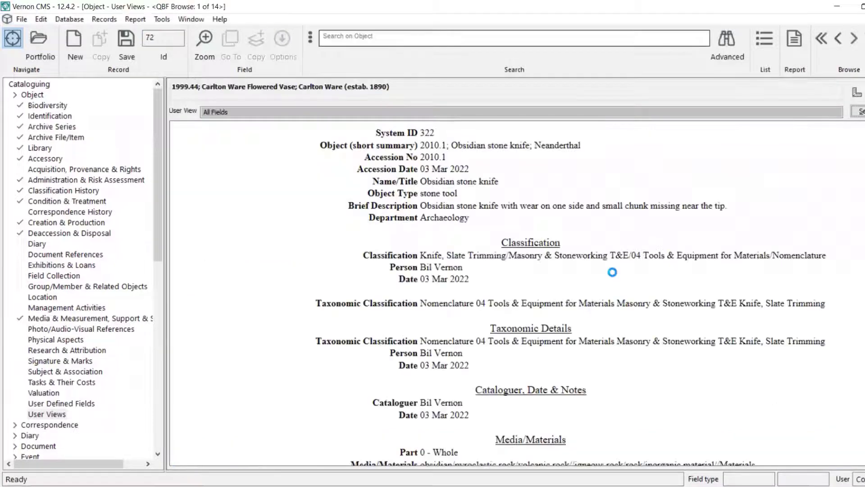
pyautogui.scroll(-15, 615, 276)
pyautogui.scroll(-15, 615, 276)
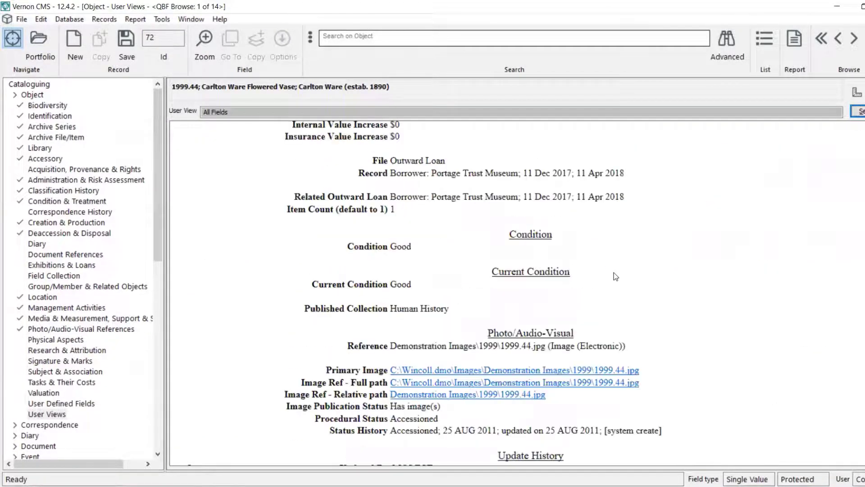
pyautogui.scroll(-10, 615, 277)
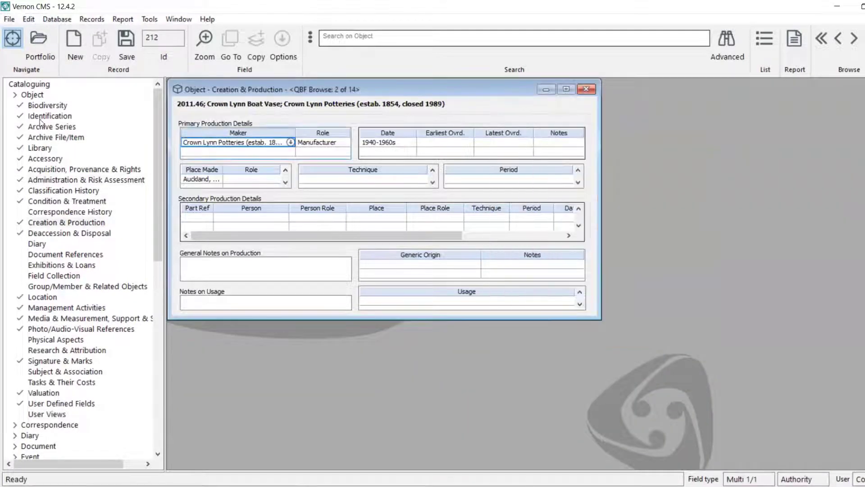
# - Open the Identification form for record 2011.46 Crown Lynn Boat Vase
pyautogui.click(43, 117)
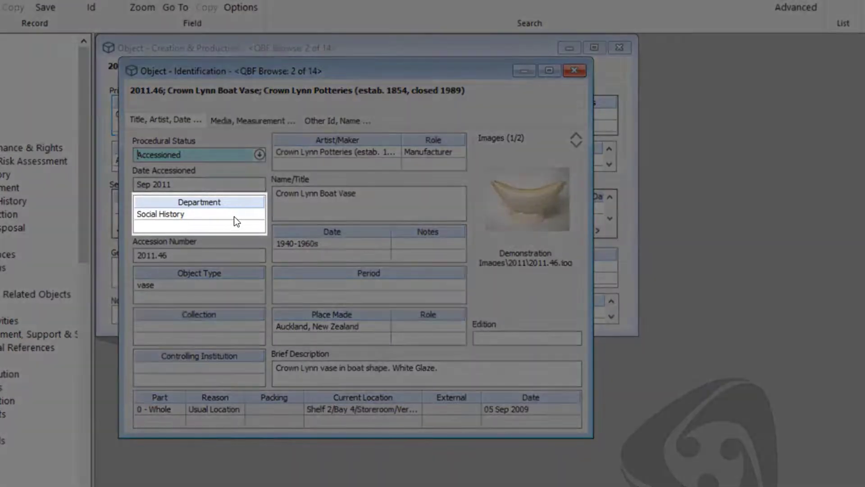
# - Pick Social History from the Department term list, with ID codes shown
pyautogui.click(234, 216)
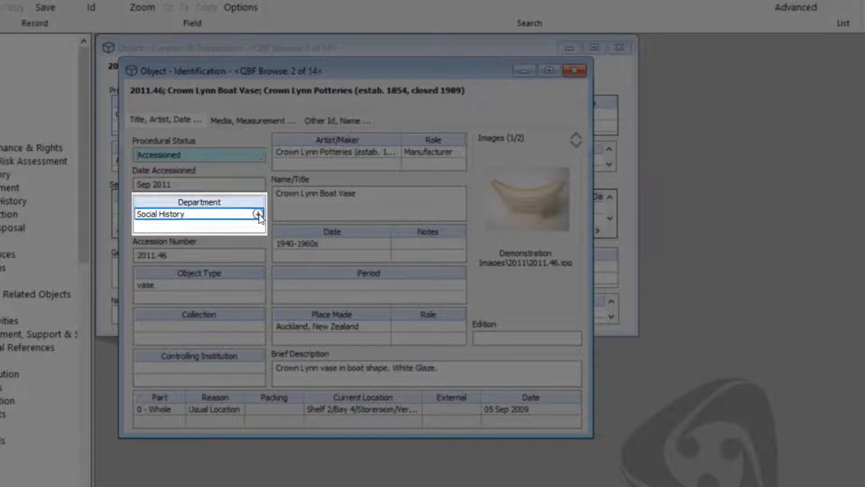
pyautogui.click(258, 214)
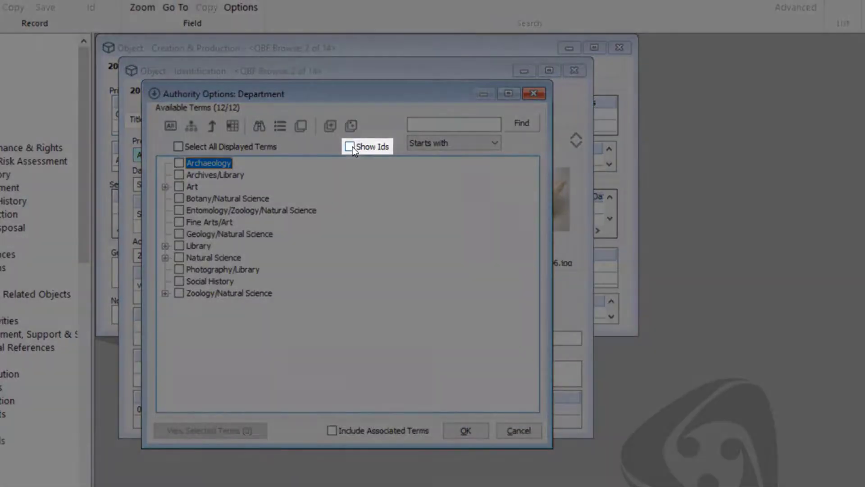
pyautogui.click(351, 146)
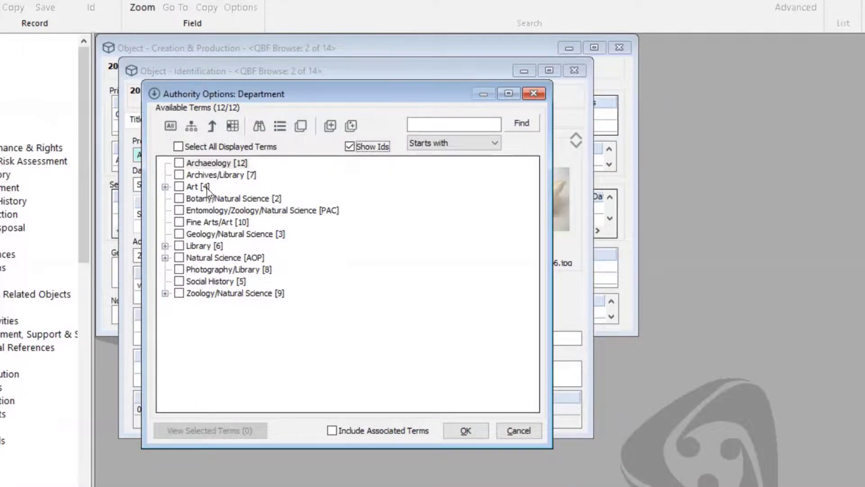
pyautogui.click(211, 282)
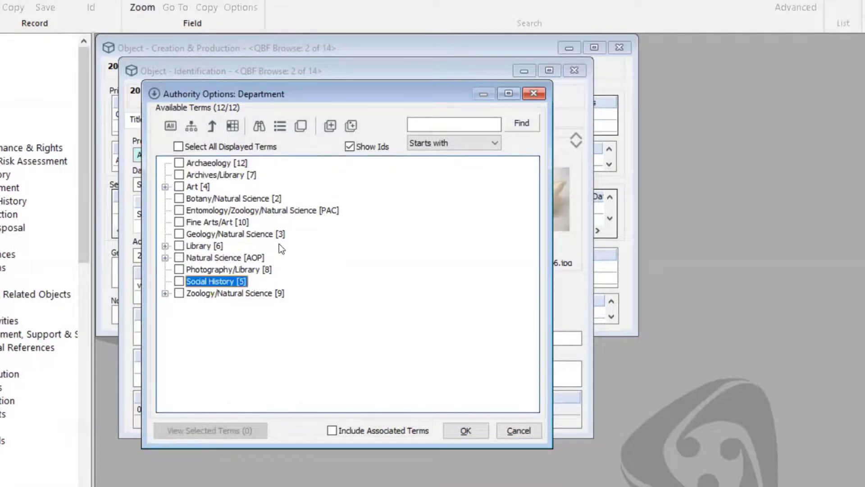
# - View Social History in the thesaurus hierarchy, then close its record and the authority list
pyautogui.click(302, 127)
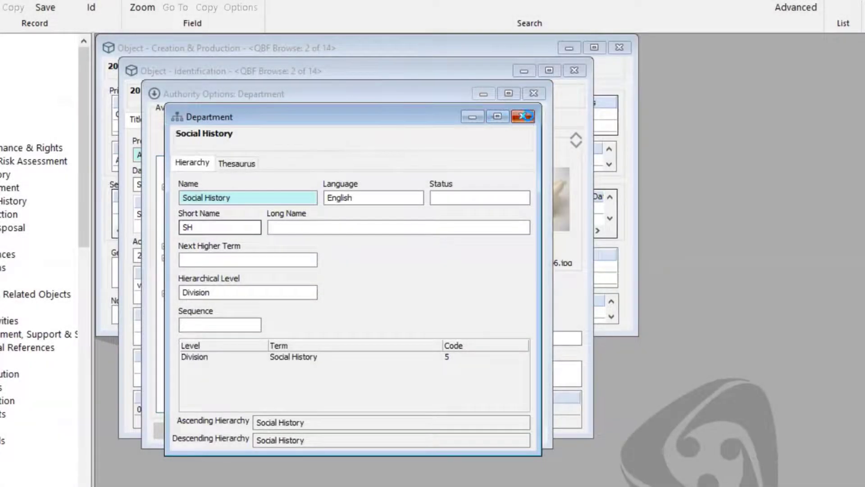
pyautogui.click(522, 116)
pyautogui.click(535, 95)
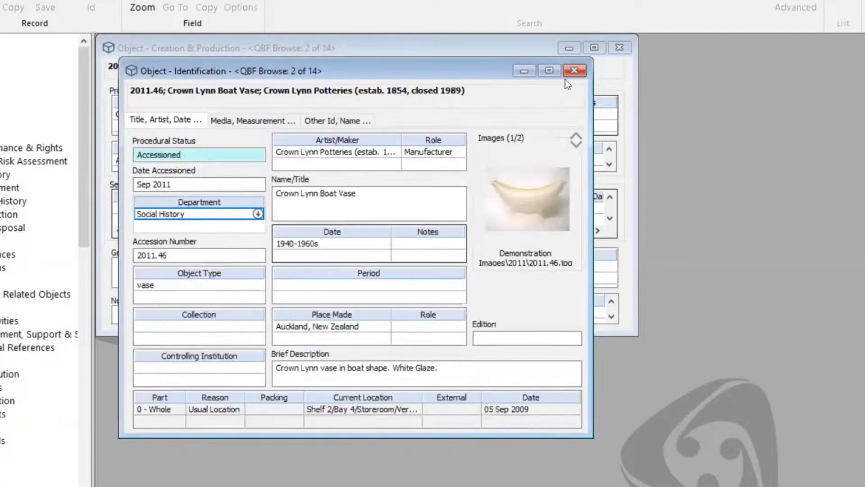
# - Clear Department, add Art via code 4, then Social History via 'sh'
pyautogui.press('Delete')
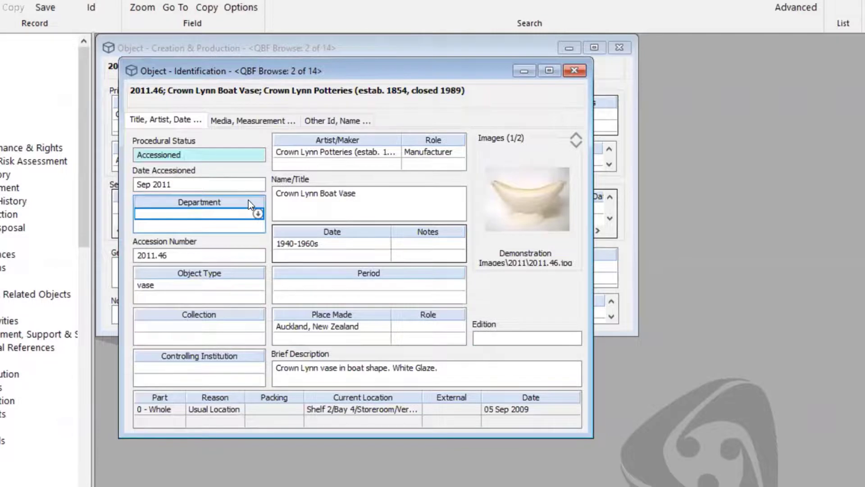
pyautogui.write('4')
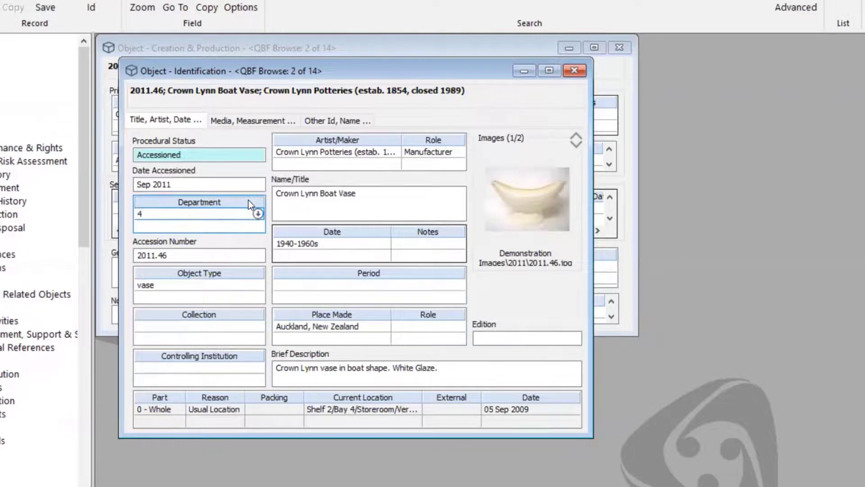
pyautogui.press('Tab')
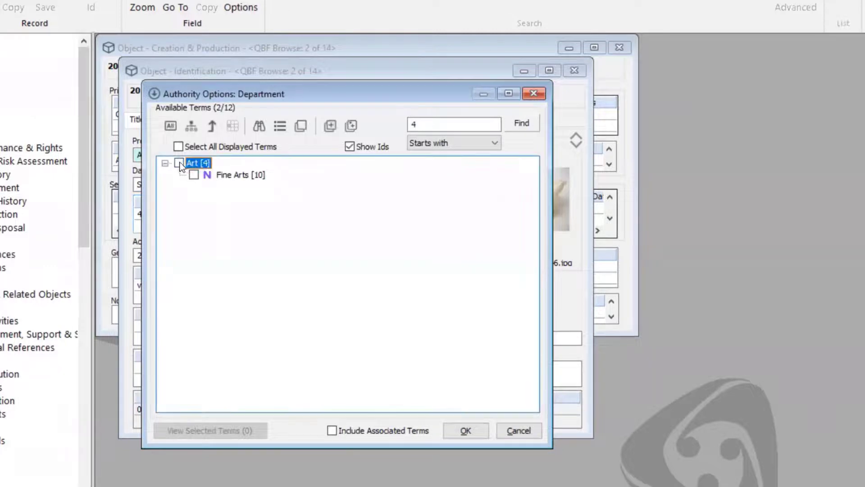
pyautogui.click(178, 163)
pyautogui.click(482, 432)
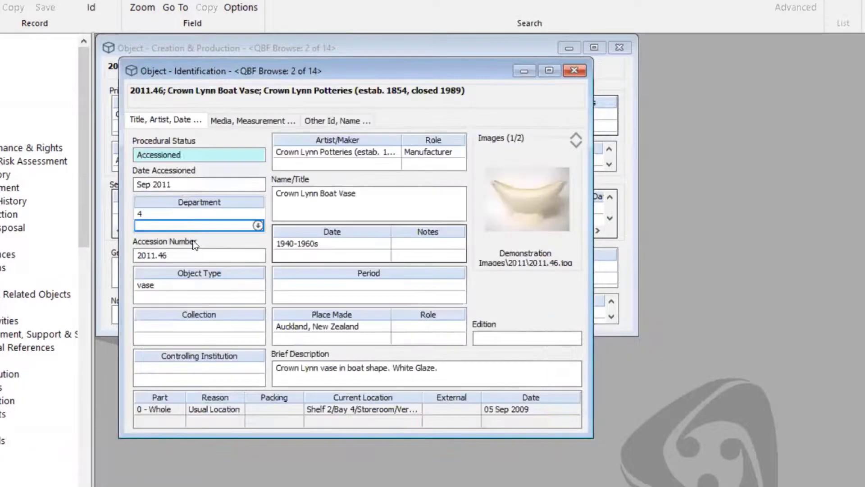
pyautogui.write('sh')
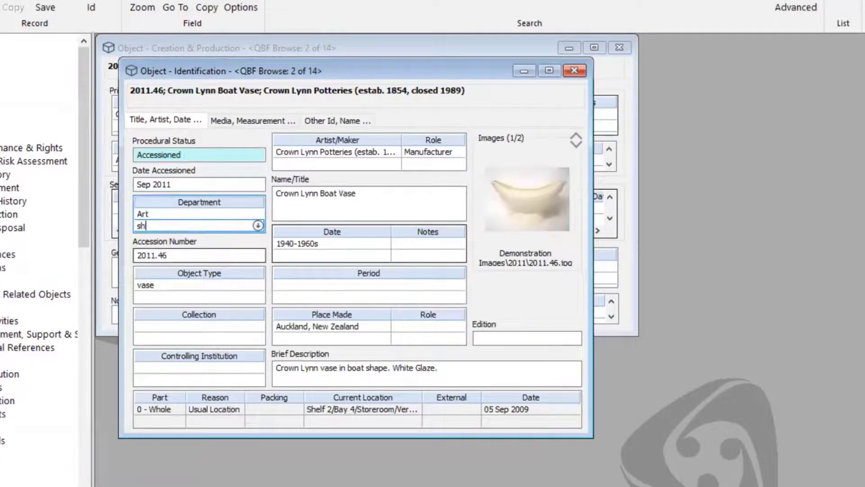
pyautogui.press('Return')
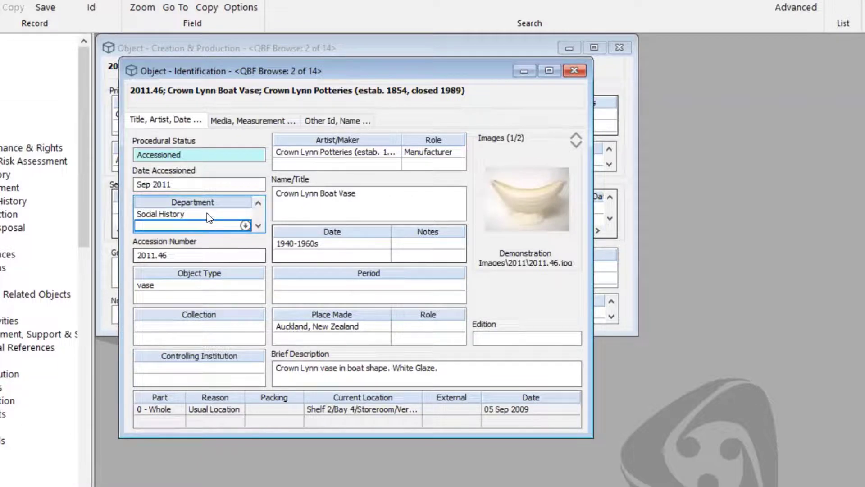
# - Try the Archives/Library completion, delete the Art row, and re-enter 'sh' for Social History
pyautogui.write('a')
pyautogui.press('Return')
pyautogui.scroll(2, 205, 222)
pyautogui.click(205, 217)
pyautogui.press('Delete')
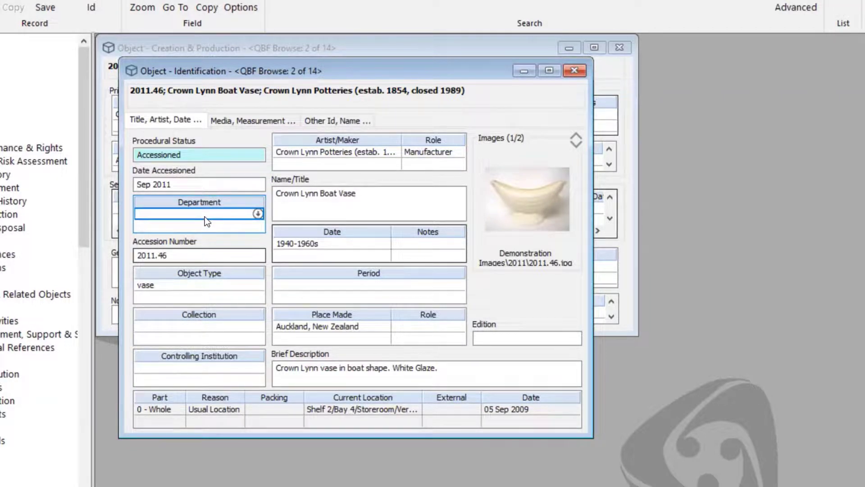
pyautogui.write('sh')
pyautogui.press('Return')
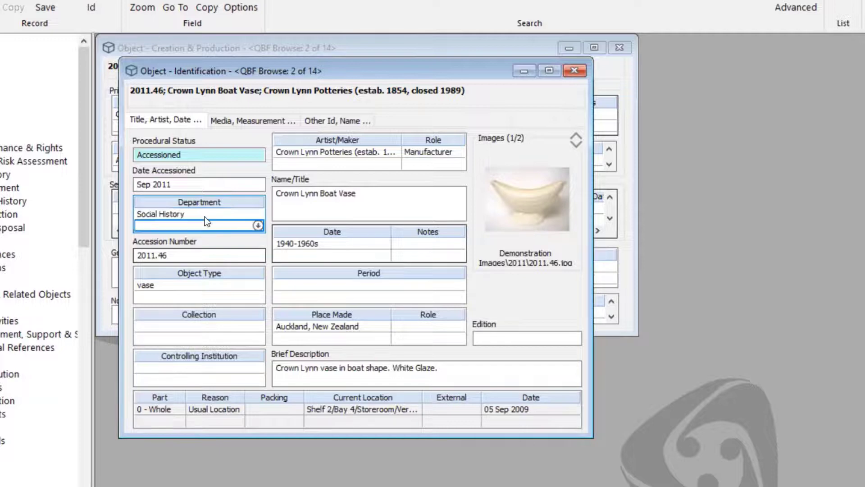
# - Add an Artist/Maker row, replacing a trial 'bil' lookup with the maker's first name
pyautogui.click(358, 164)
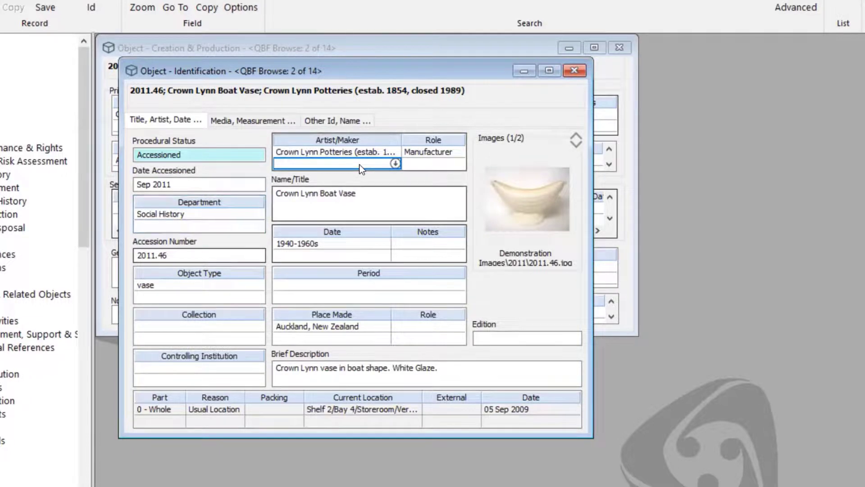
pyautogui.write('bil')
pyautogui.press('Return')
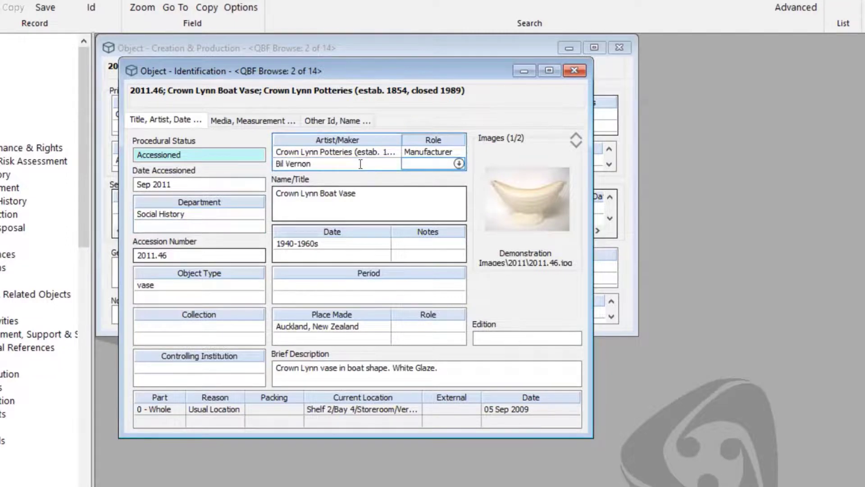
pyautogui.click(358, 164)
pyautogui.write('paul')
pyautogui.press('Return')
# - Open the maker's person record from Authority Options: Person and start a new name row
pyautogui.click(179, 186)
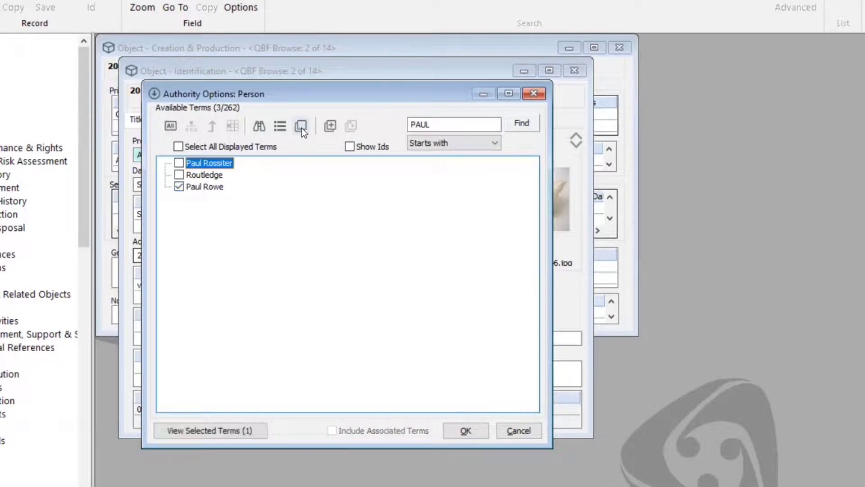
pyautogui.click(301, 127)
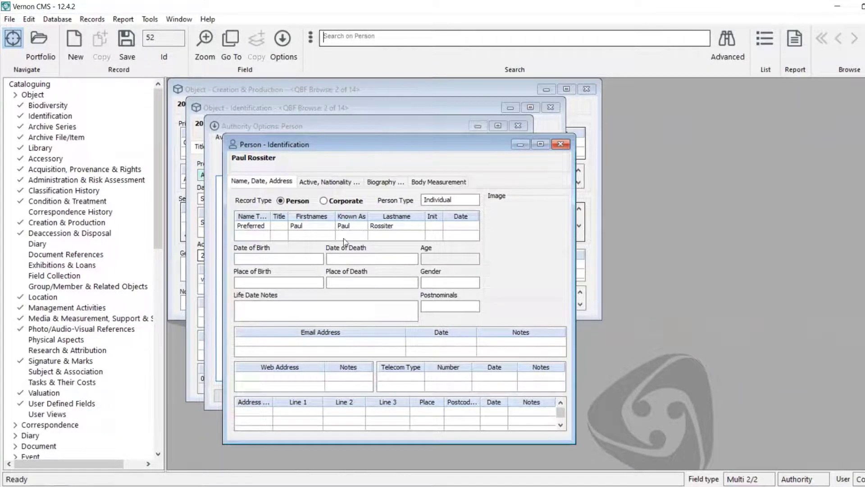
pyautogui.click(261, 235)
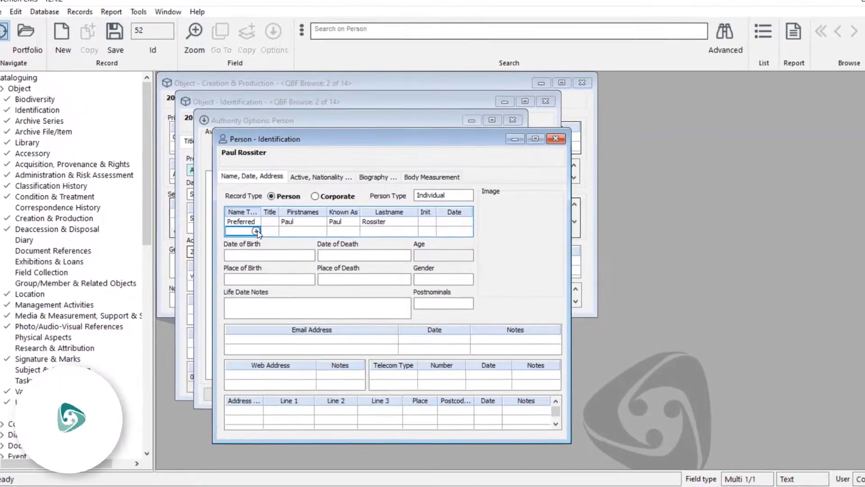
pyautogui.press('Escape')
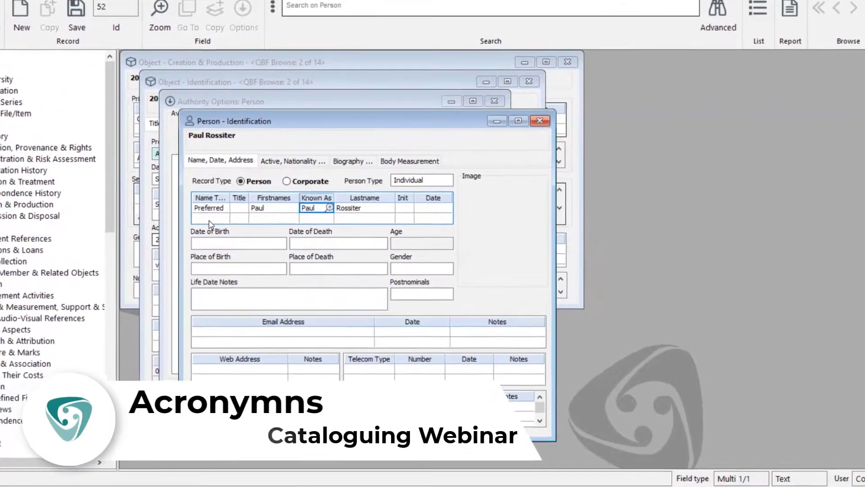
pyautogui.click(232, 222)
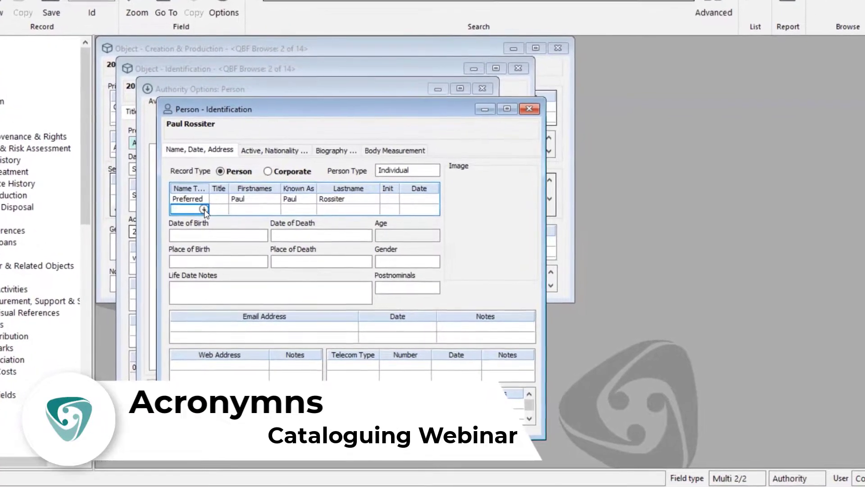
pyautogui.click(206, 209)
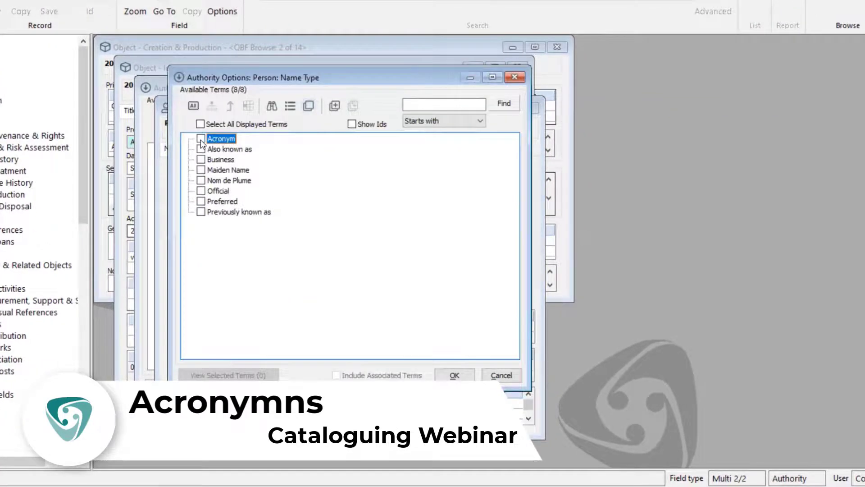
pyautogui.click(201, 139)
pyautogui.click(464, 376)
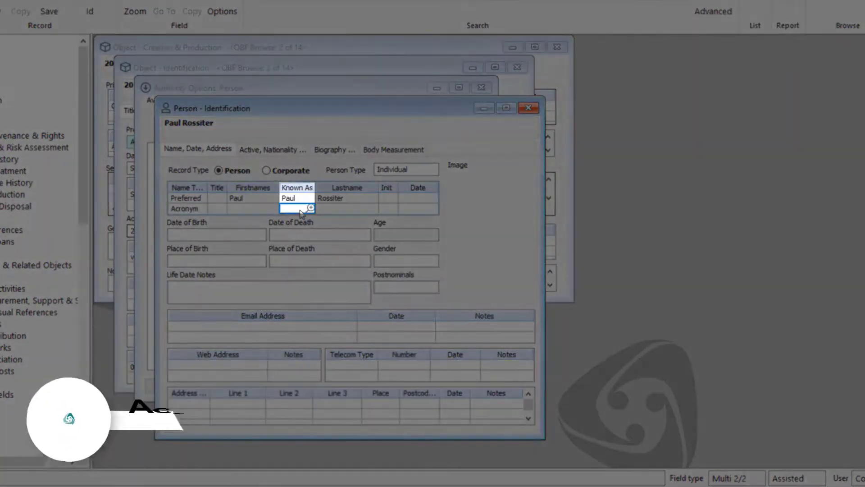
pyautogui.click(300, 209)
pyautogui.write('PRT')
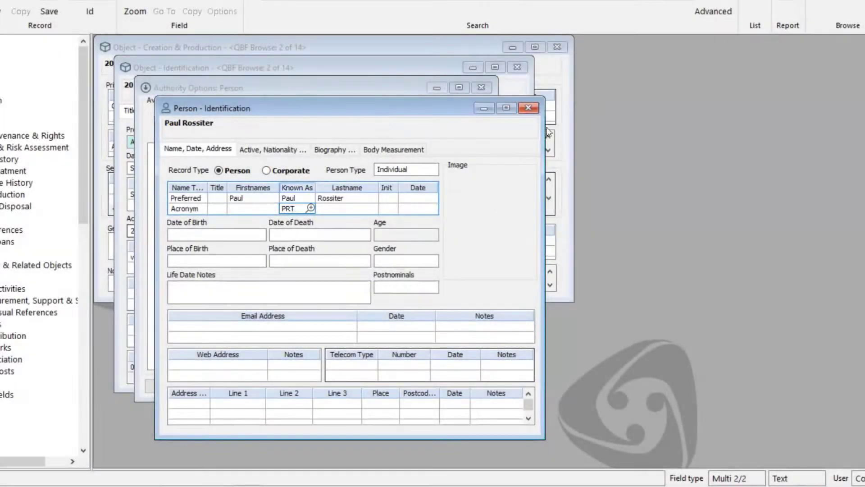
pyautogui.click(528, 107)
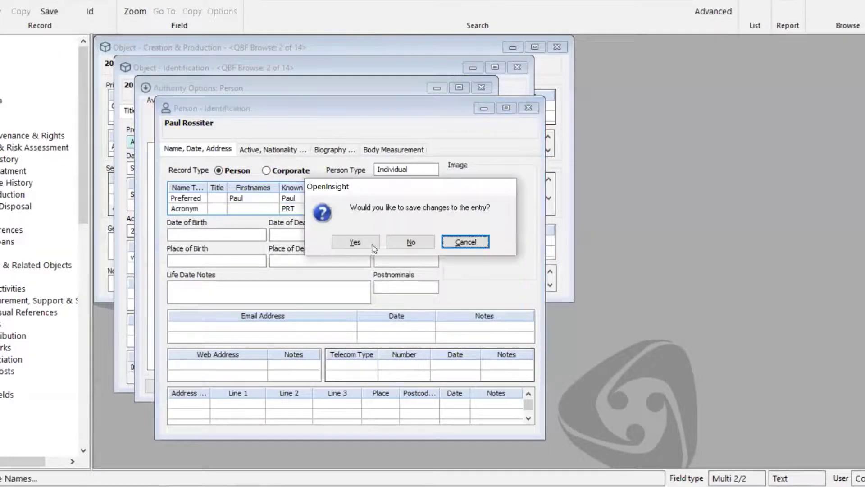
pyautogui.click(365, 241)
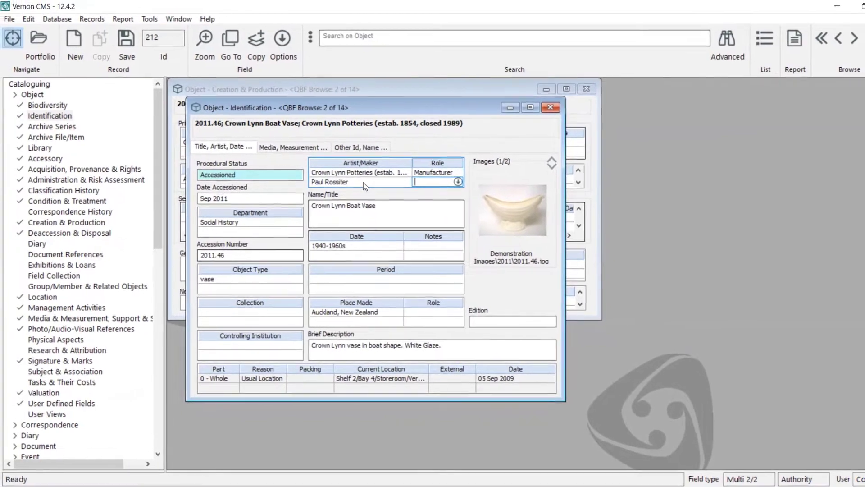
pyautogui.click(29, 19)
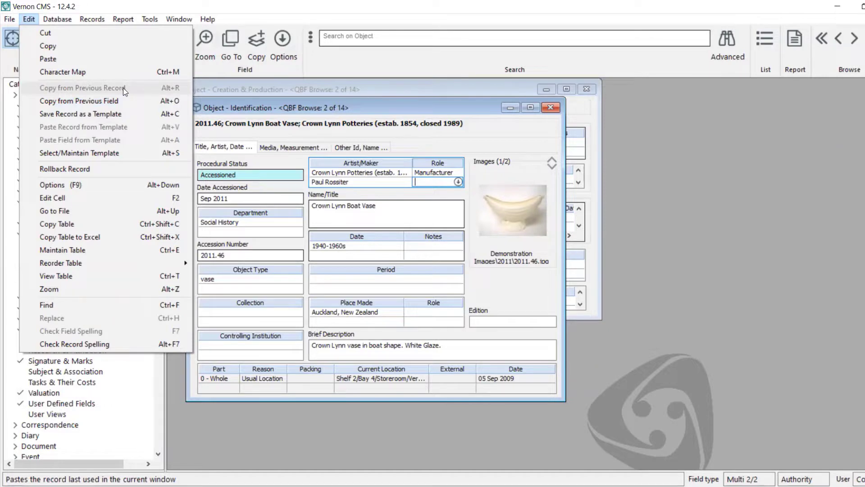
pyautogui.click(602, 393)
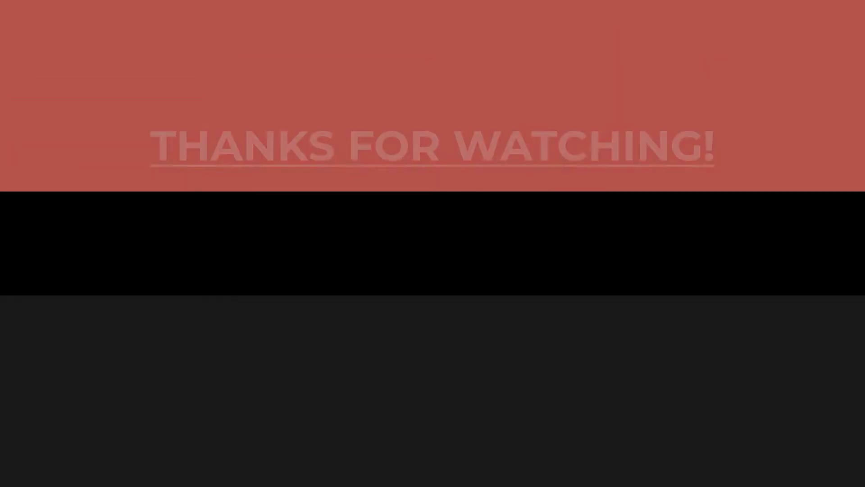